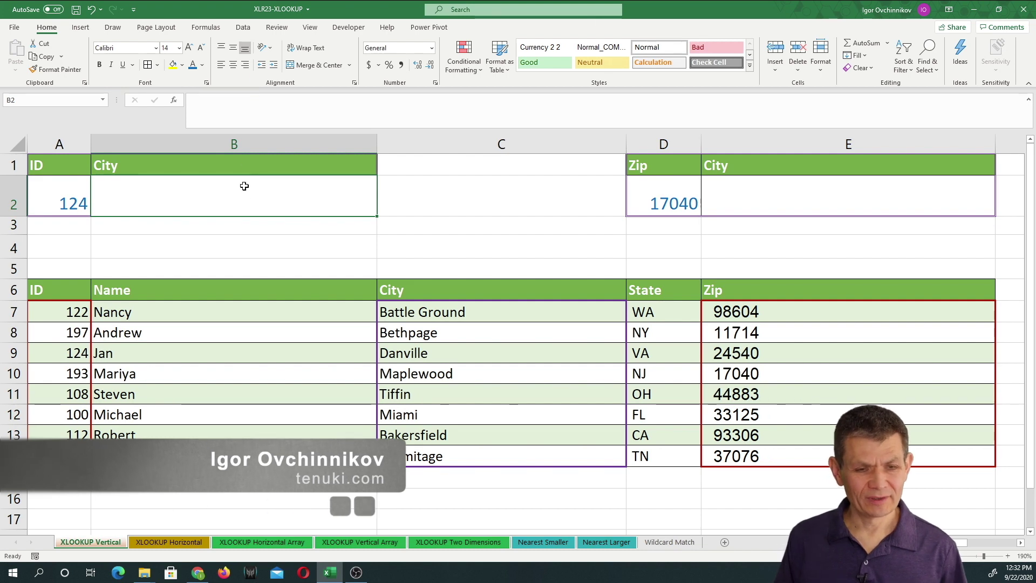
Enter =XLOOKUP(A2,A7:A14,C7:C14) in cell B2 to return the city for the ID.
{"action": "type", "text": "=xlo"}
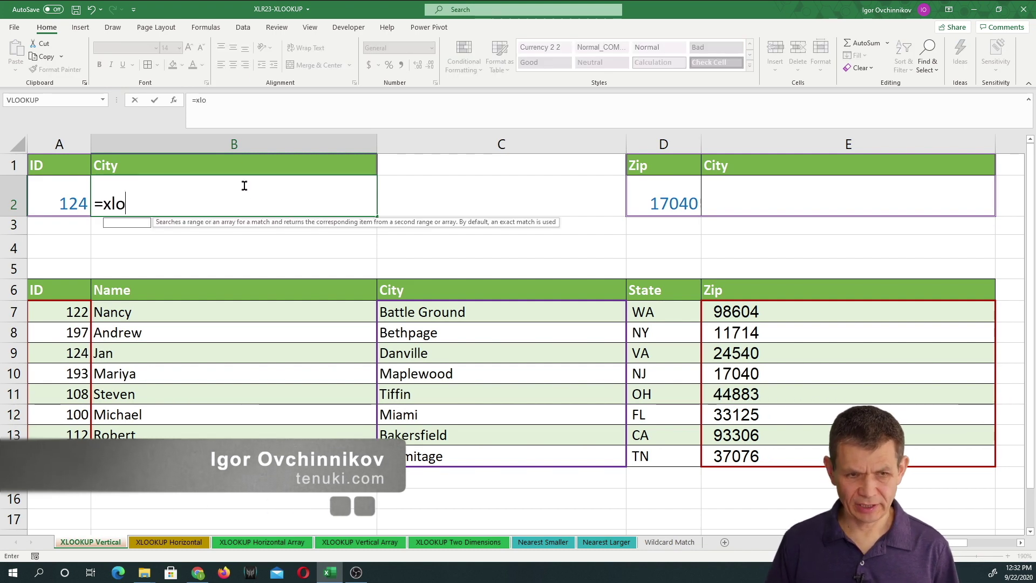
{"action": "key", "text": "Tab"}
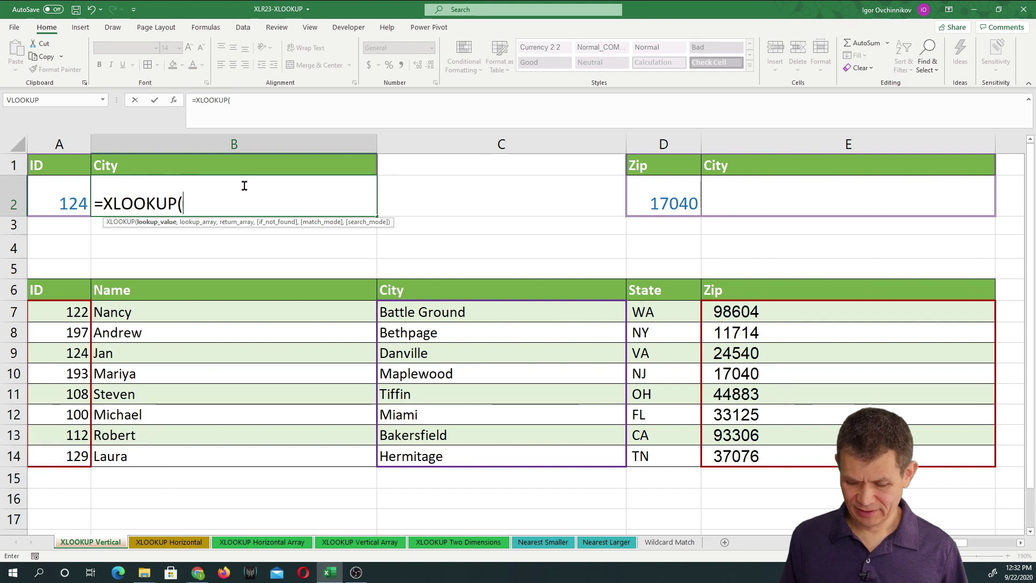
{"action": "key", "text": "Left"}
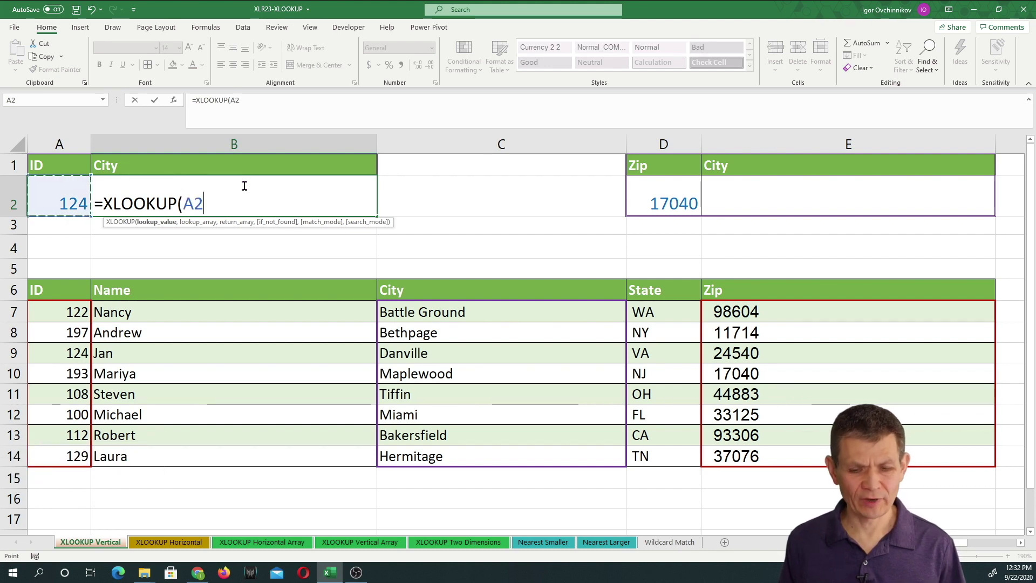
{"action": "type", "text": ","}
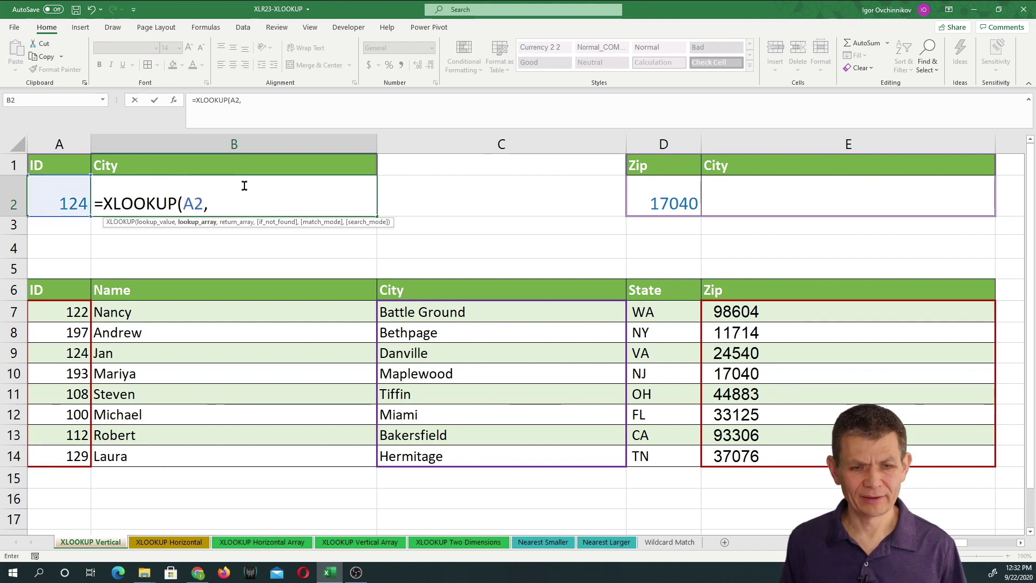
{"action": "left_click_drag", "start_coordinate": [74, 308], "coordinate": [81, 453]}
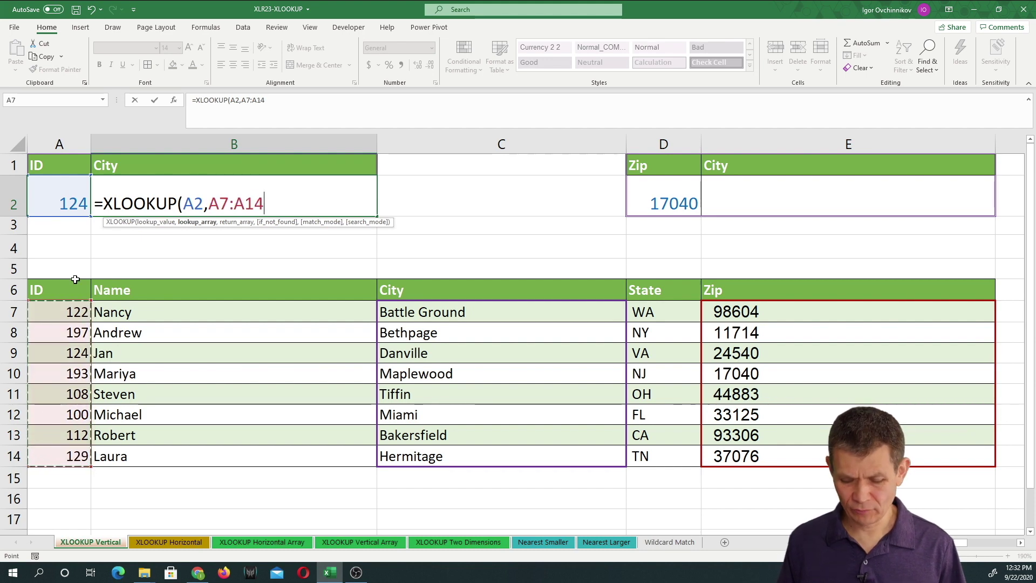
{"action": "type", "text": ","}
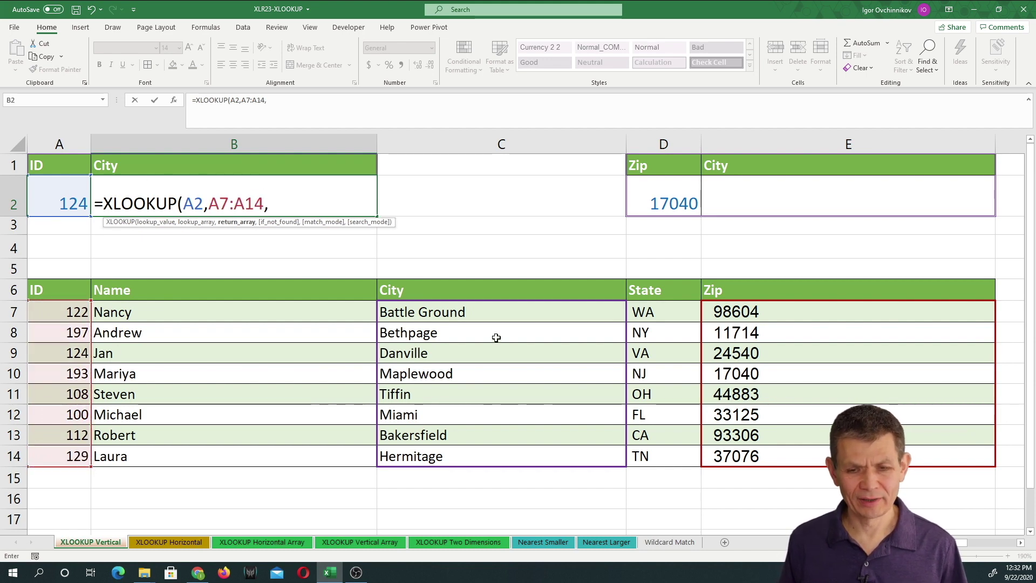
{"action": "left_click_drag", "start_coordinate": [497, 315], "coordinate": [511, 452]}
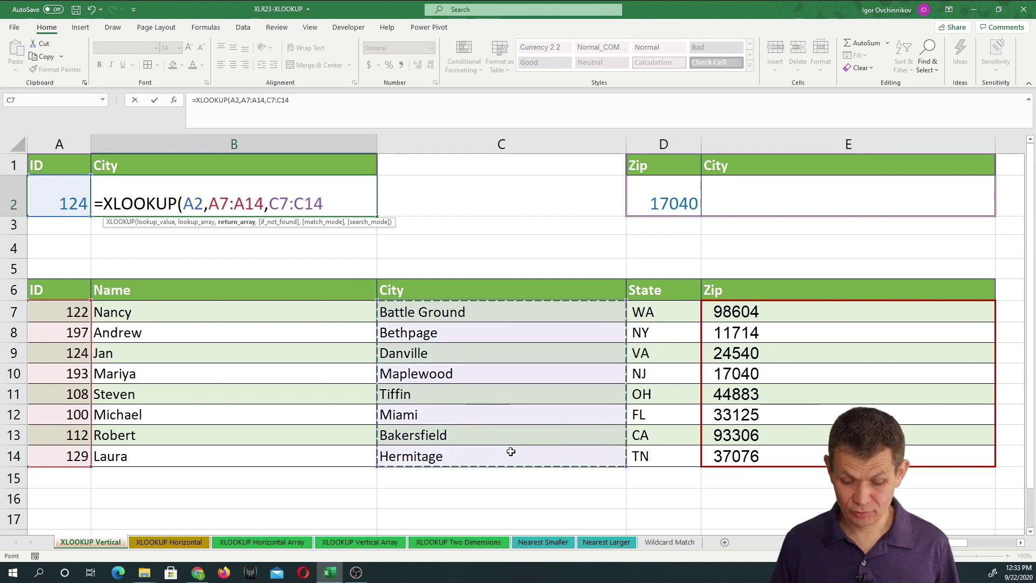
{"action": "type", "text": ")"}
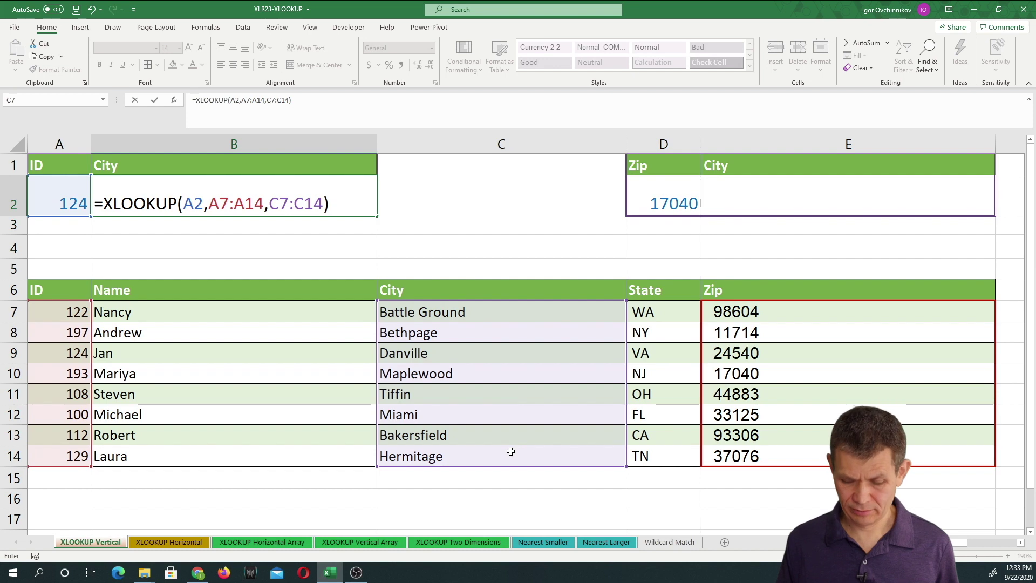
{"action": "key", "text": "ctrl+Return"}
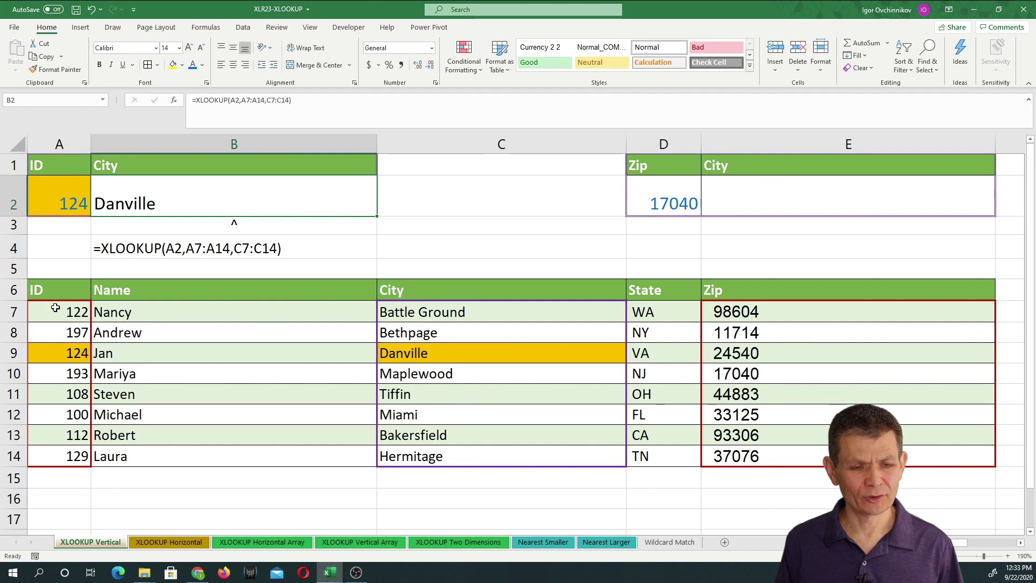
{"action": "left_click_drag", "start_coordinate": [55, 307], "coordinate": [64, 414]}
{"action": "left_click_drag", "start_coordinate": [447, 311], "coordinate": [454, 354]}
{"action": "left_click", "coordinate": [454, 354]}
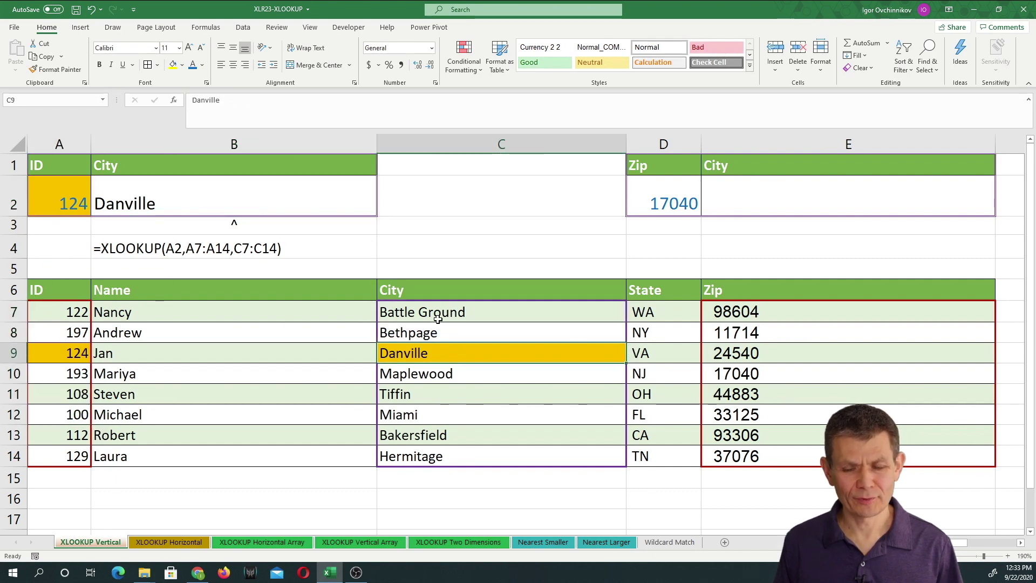
Enter =XLOOKUP(D2,E7:E14,C7:C14) in cell E2 to return the city for the zip code.
{"action": "left_click", "coordinate": [776, 201]}
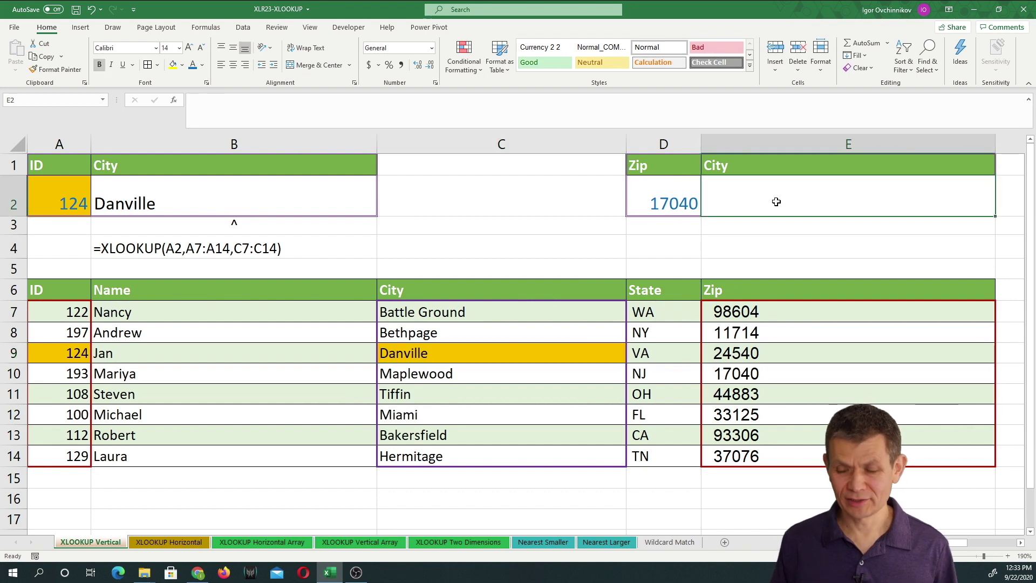
{"action": "type", "text": "=xlo"}
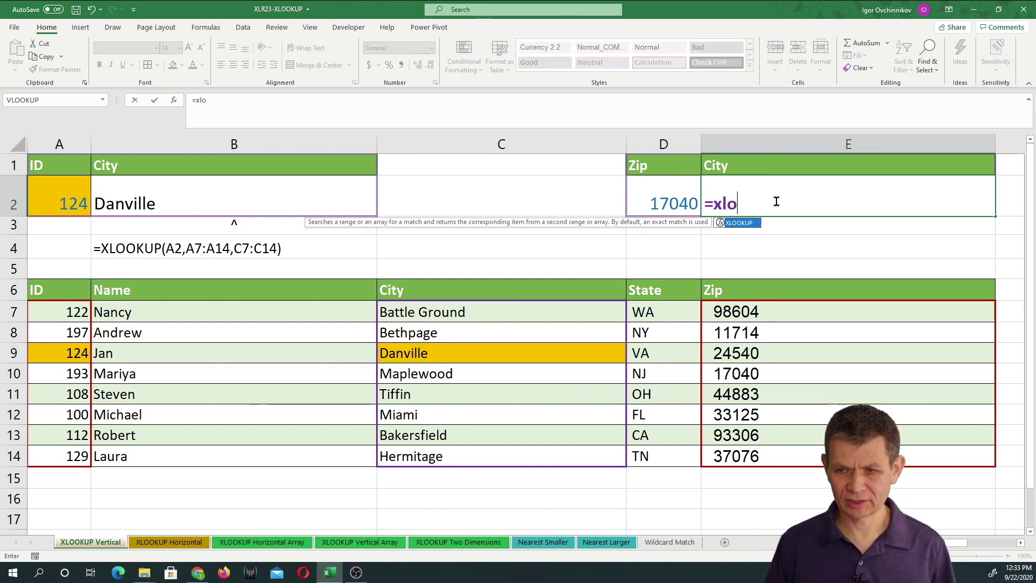
{"action": "key", "text": "Tab"}
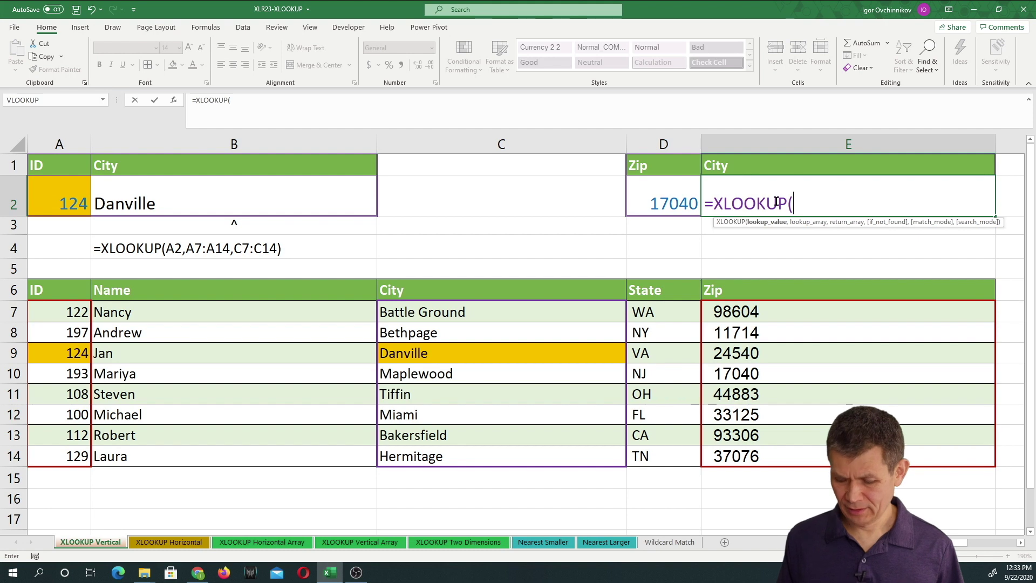
{"action": "key", "text": "Left"}
{"action": "type", "text": ","}
{"action": "left_click", "coordinate": [788, 311]}
{"action": "left_click_drag", "start_coordinate": [788, 310], "coordinate": [809, 455]}
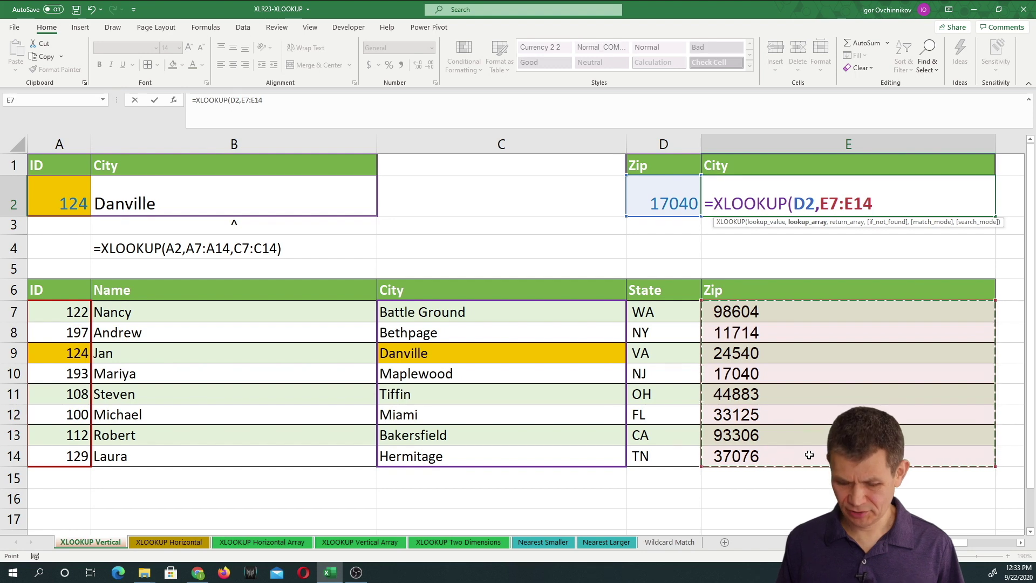
{"action": "type", "text": ","}
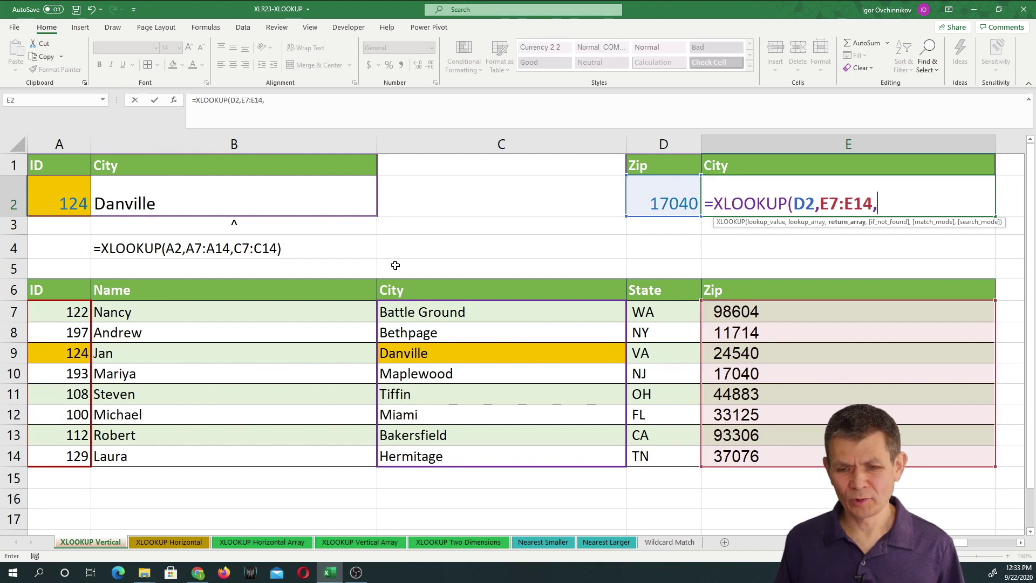
{"action": "left_click_drag", "start_coordinate": [442, 313], "coordinate": [472, 456]}
{"action": "type", "text": ")"}
{"action": "key", "text": "ctrl+Return"}
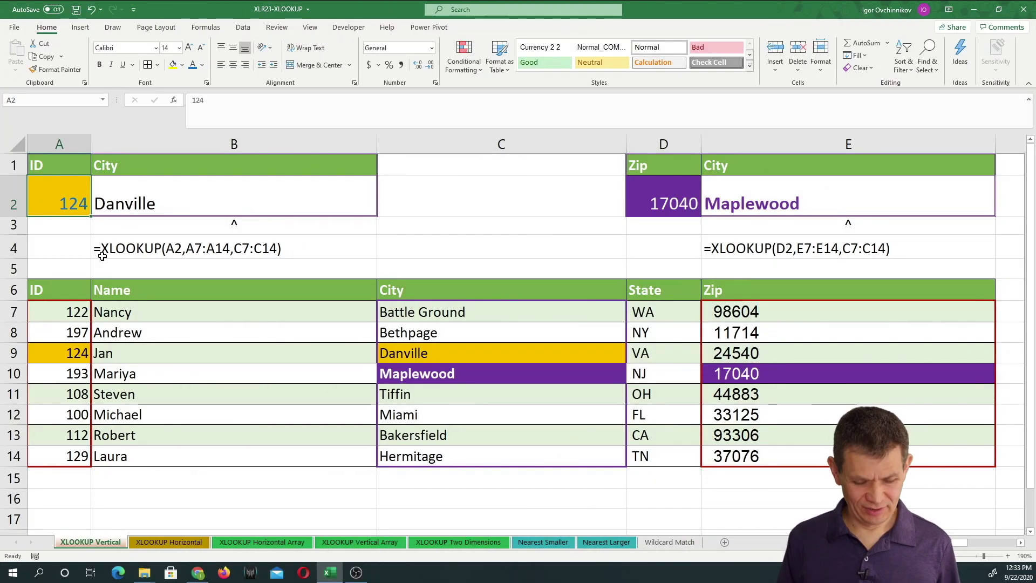
Change the lookup ID in cell A2 to 12.
{"action": "key", "text": "F2"}
{"action": "key", "text": "BackSpace"}
{"action": "key", "text": "Return"}
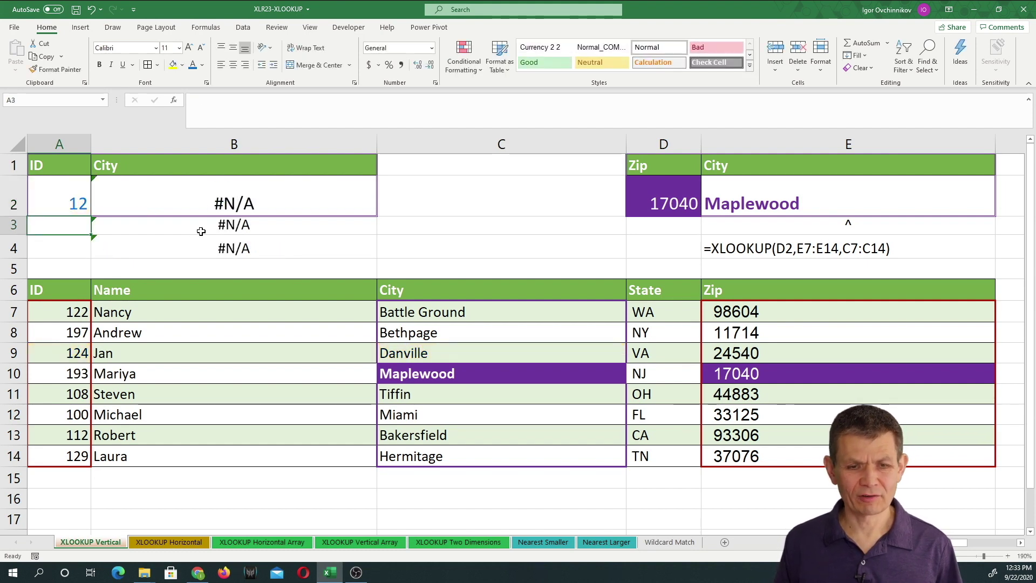
Add "<=Not found" as the if_not_found argument of the XLOOKUP formula in cell B2.
{"action": "left_click", "coordinate": [233, 210]}
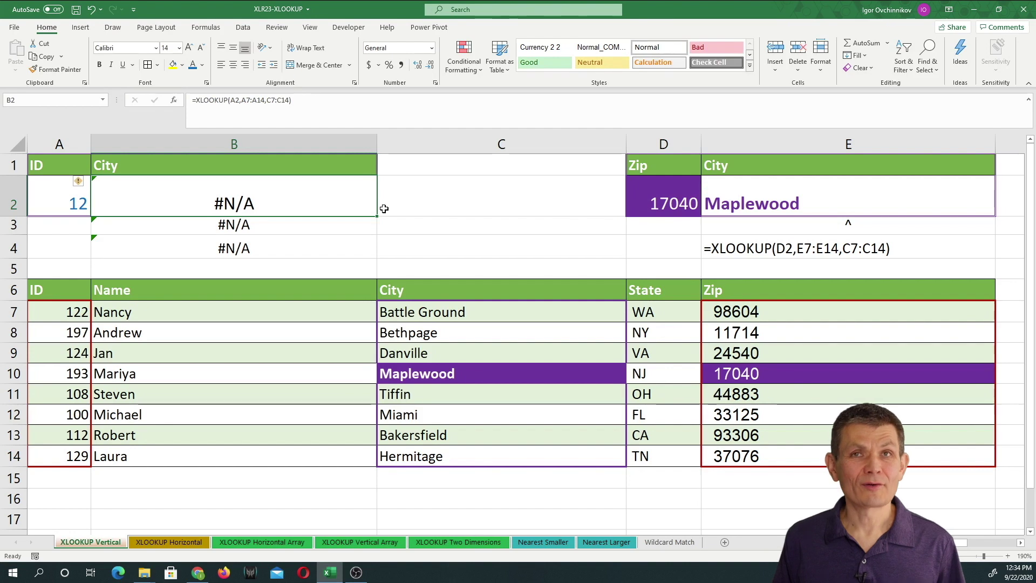
{"action": "double_click", "coordinate": [316, 203]}
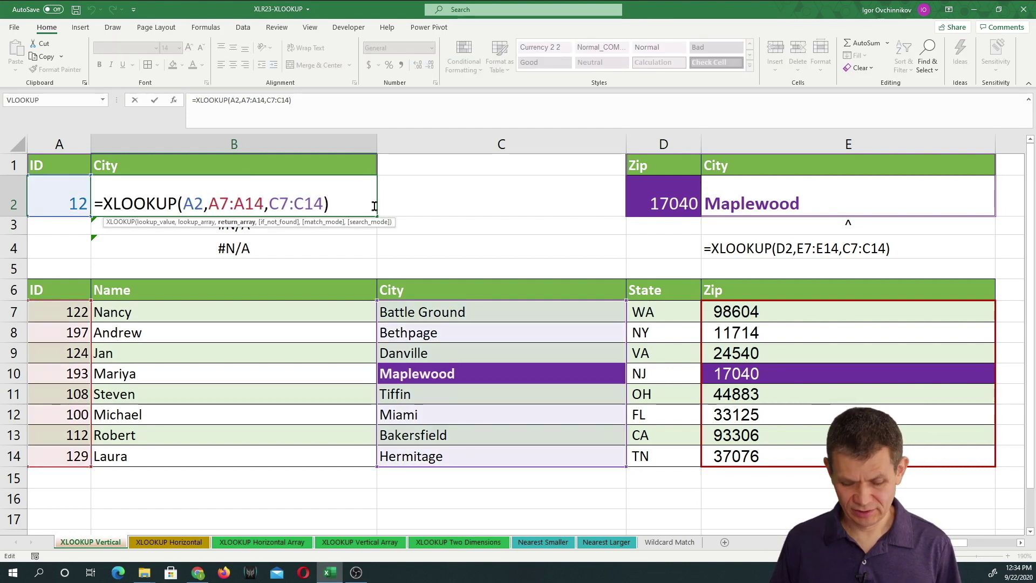
{"action": "type", "text": ","}
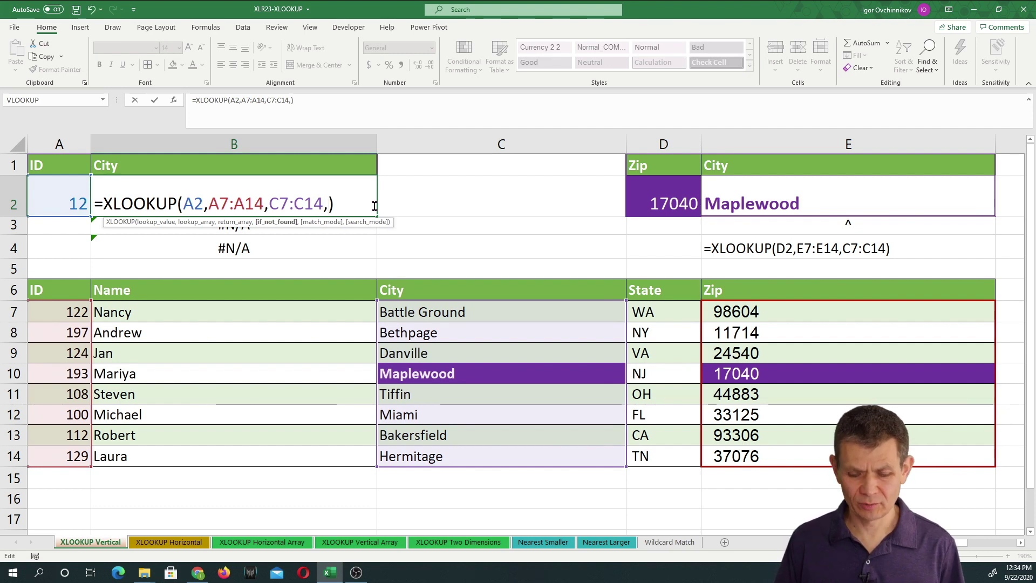
{"action": "type", "text": "\""}
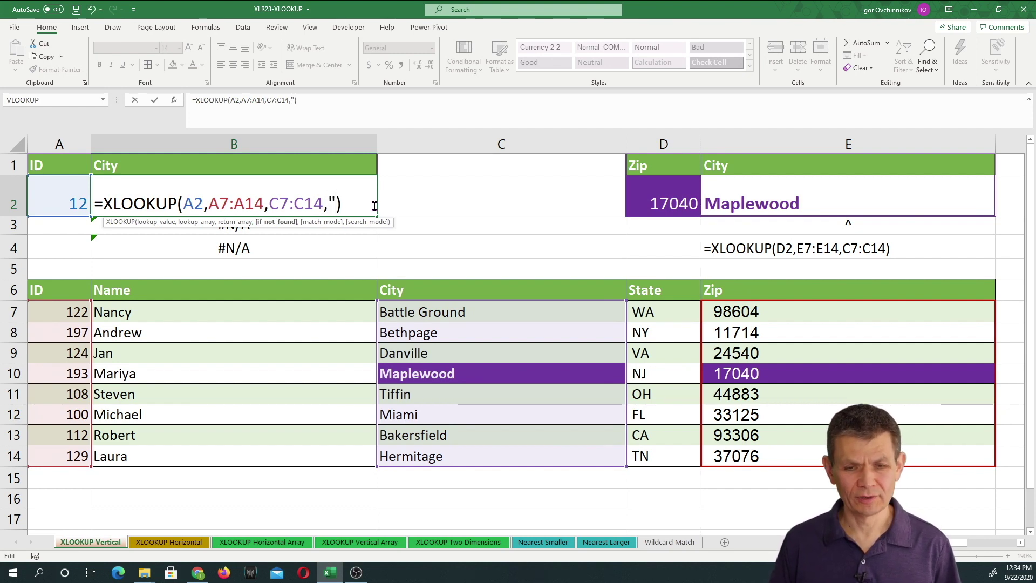
{"action": "type", "text": "<="}
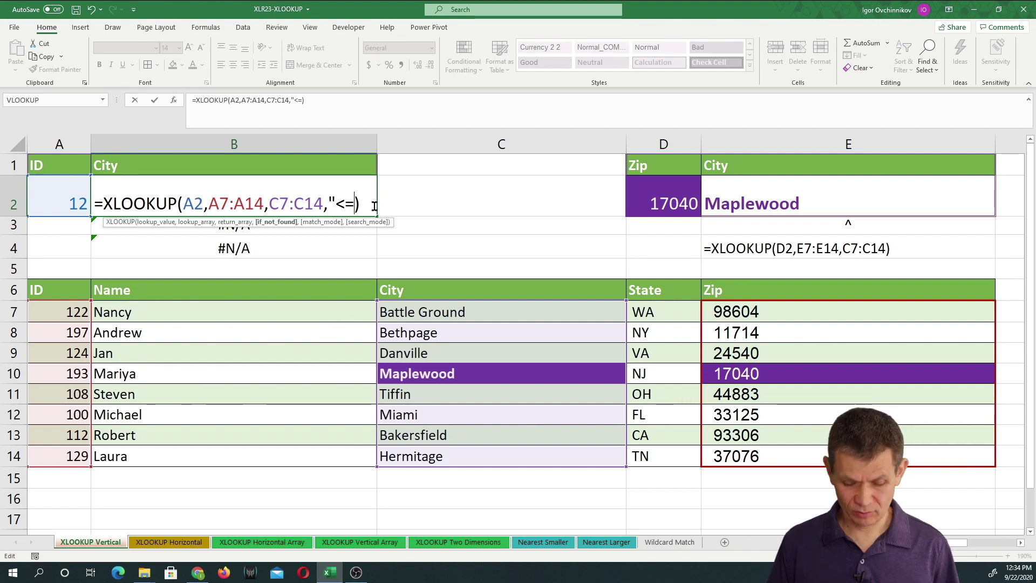
{"action": "type", "text": "Not found\""}
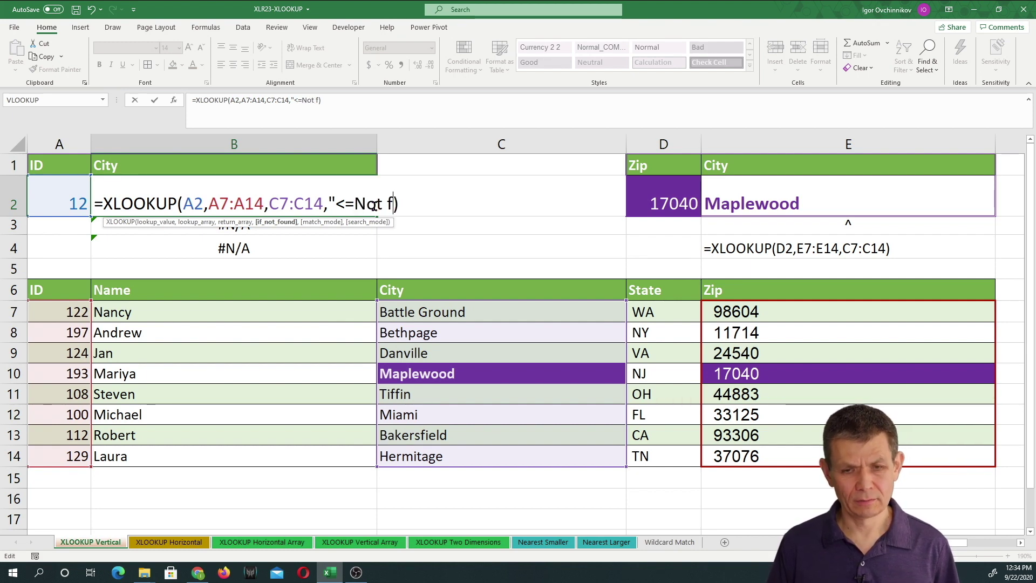
Copy the quoted "<=Not found" argument within the B2 formula and commit the formula.
{"action": "key", "text": "shift+Left"}
{"action": "key", "text": "shift+Left"}
{"action": "key", "text": "shift+Left"}
{"action": "key", "text": "shift+Left"}
{"action": "key", "text": "shift+Left"}
{"action": "key", "text": "shift+Left"}
{"action": "key", "text": "shift+Left"}
{"action": "key", "text": "shift+Left"}
{"action": "key", "text": "shift+Left"}
{"action": "key", "text": "shift+Left"}
{"action": "key", "text": "shift+Left"}
{"action": "key", "text": "shift+Left"}
{"action": "key", "text": "shift+Left"}
{"action": "key", "text": "ctrl+c"}
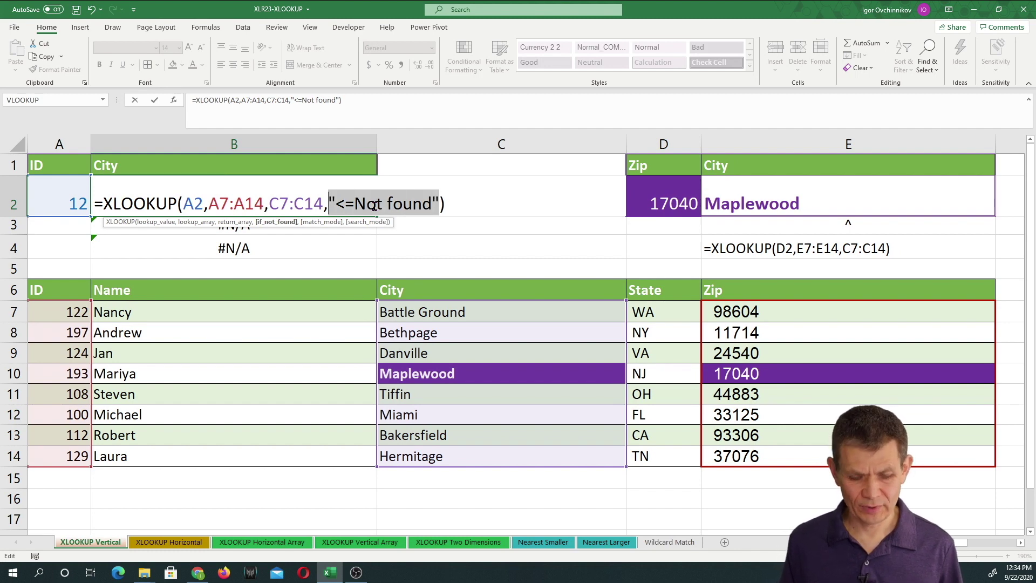
{"action": "key", "text": "Return"}
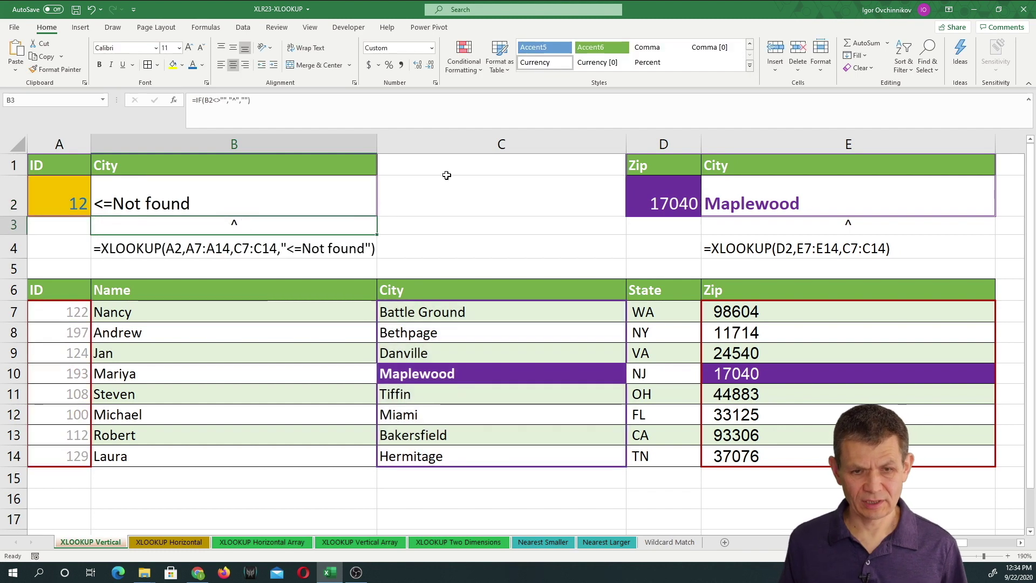
Paste the copied "<=Not found" text as the if_not_found argument of the XLOOKUP formula in cell E2.
{"action": "double_click", "coordinate": [825, 204]}
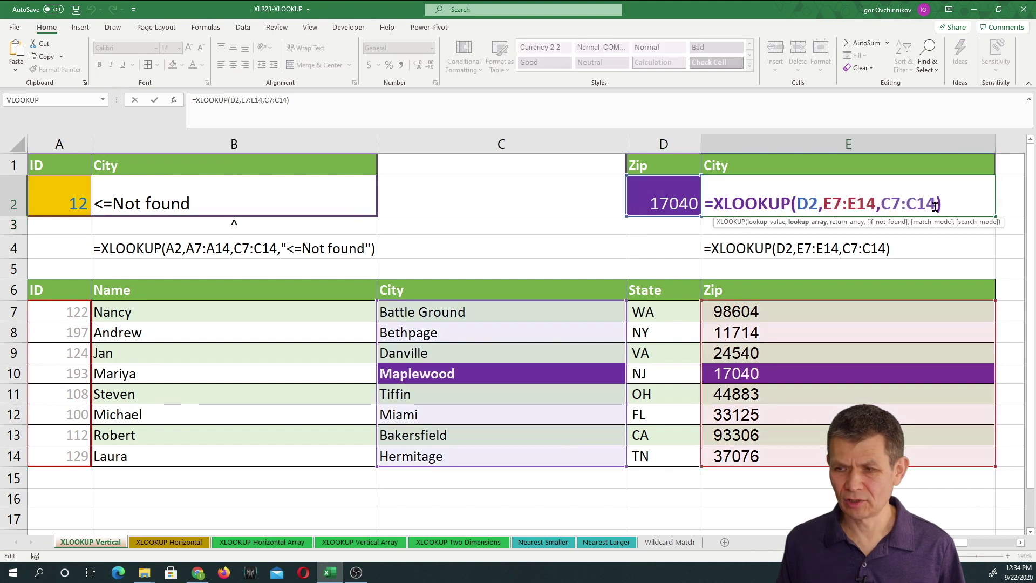
{"action": "type", "text": ","}
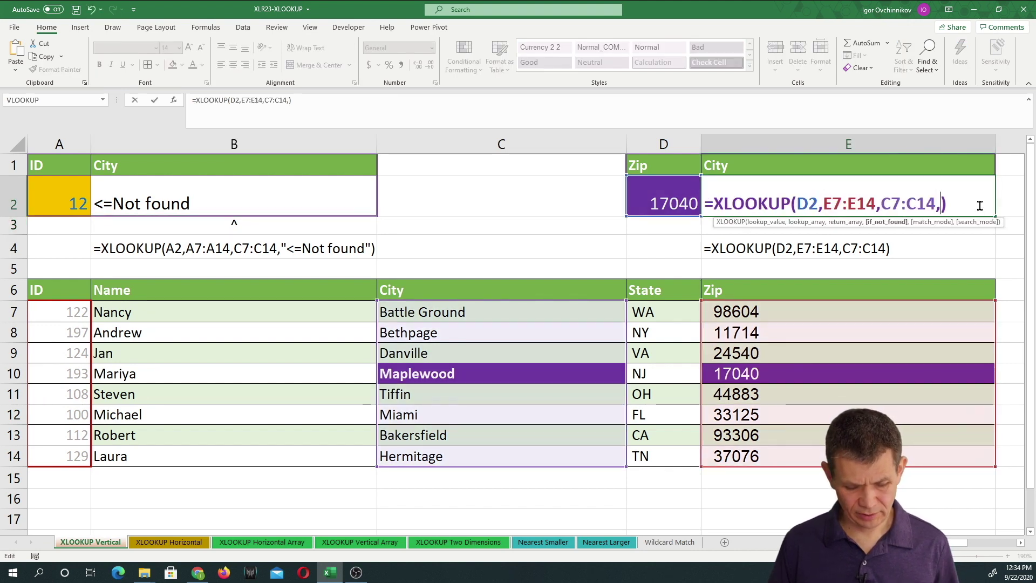
{"action": "key", "text": "ctrl+v"}
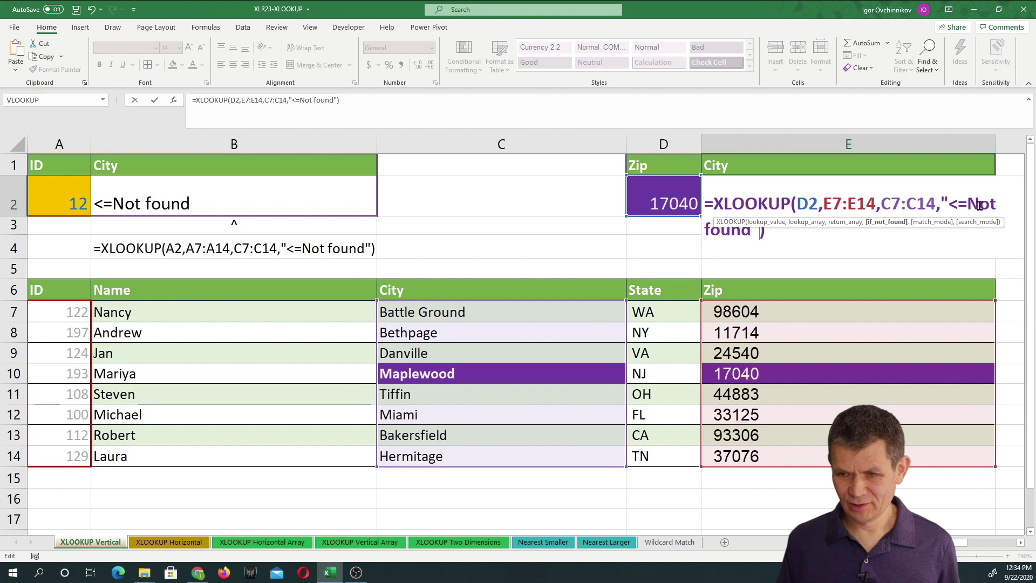
{"action": "key", "text": "ctrl+Return"}
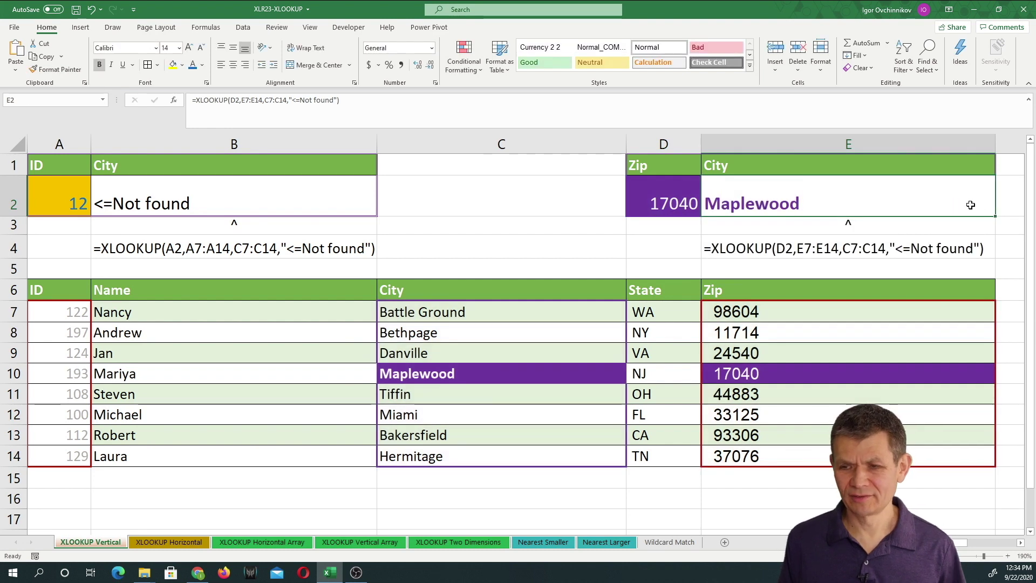
Change the lookup zip in cell D2 to 12.
{"action": "left_click", "coordinate": [689, 205]}
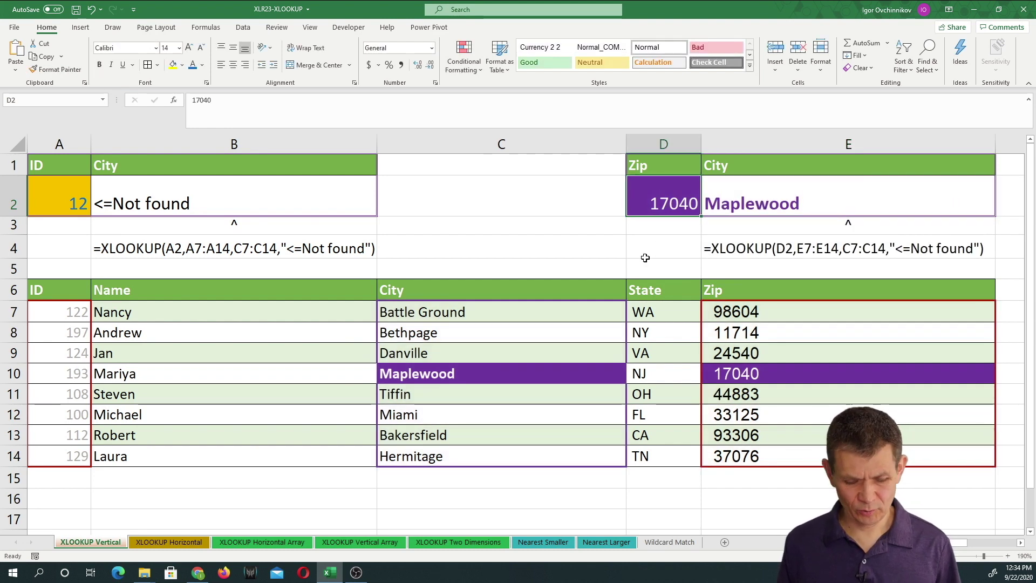
{"action": "type", "text": "122"}
{"action": "key", "text": "BackSpace"}
{"action": "key", "text": "BackSpace"}
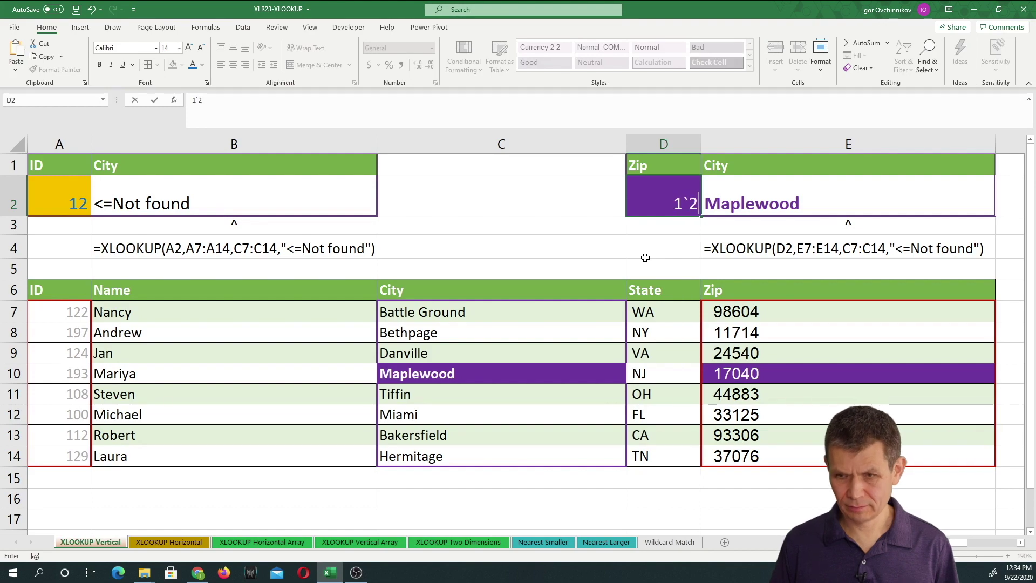
{"action": "type", "text": "2"}
{"action": "key", "text": "Return"}
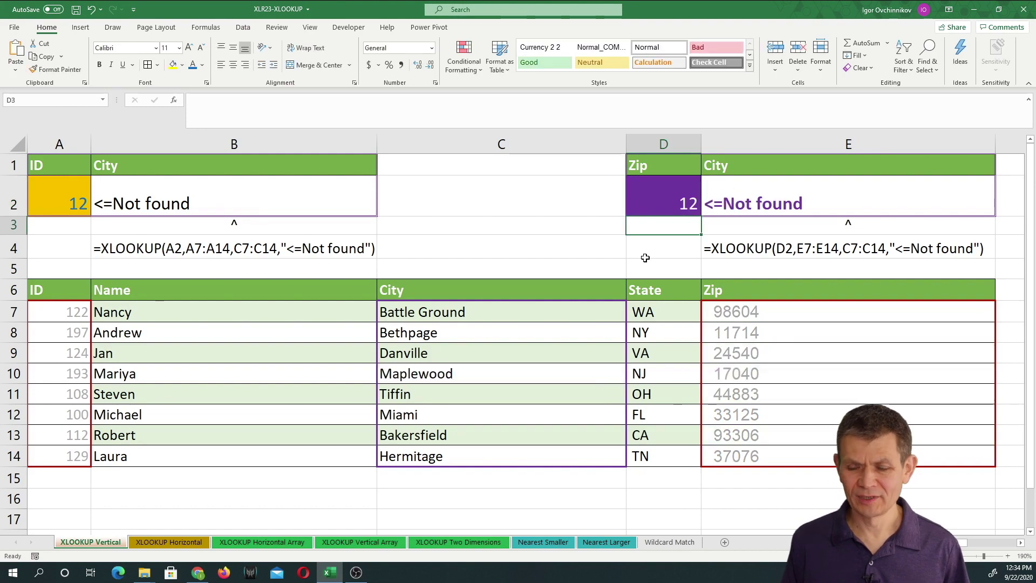
On the XLOOKUP Horizontal sheet, begin an XLOOKUP formula in B2 with lookup value A2 and lookup array A11:I11.
{"action": "left_click", "coordinate": [148, 542]}
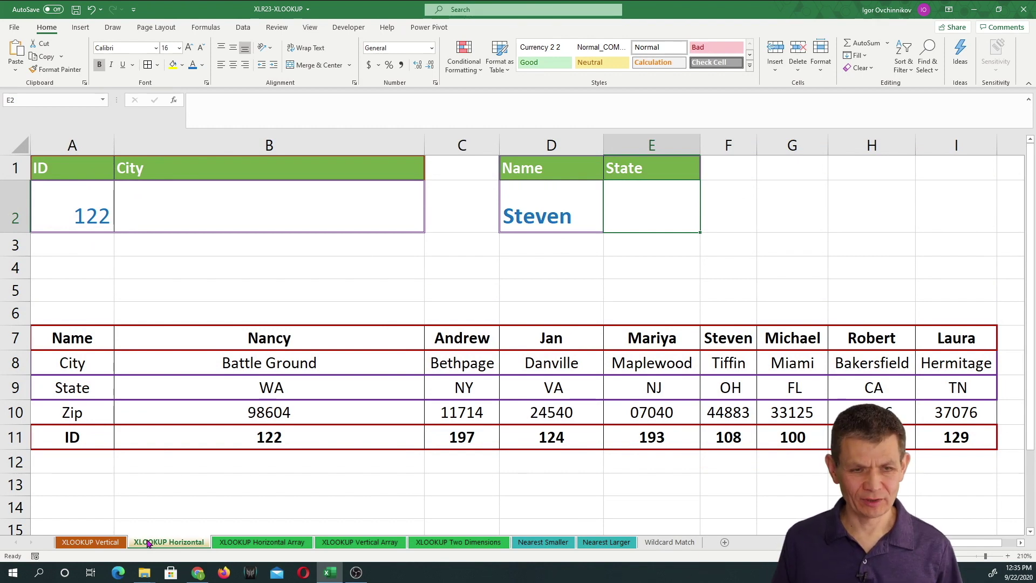
{"action": "left_click", "coordinate": [249, 206]}
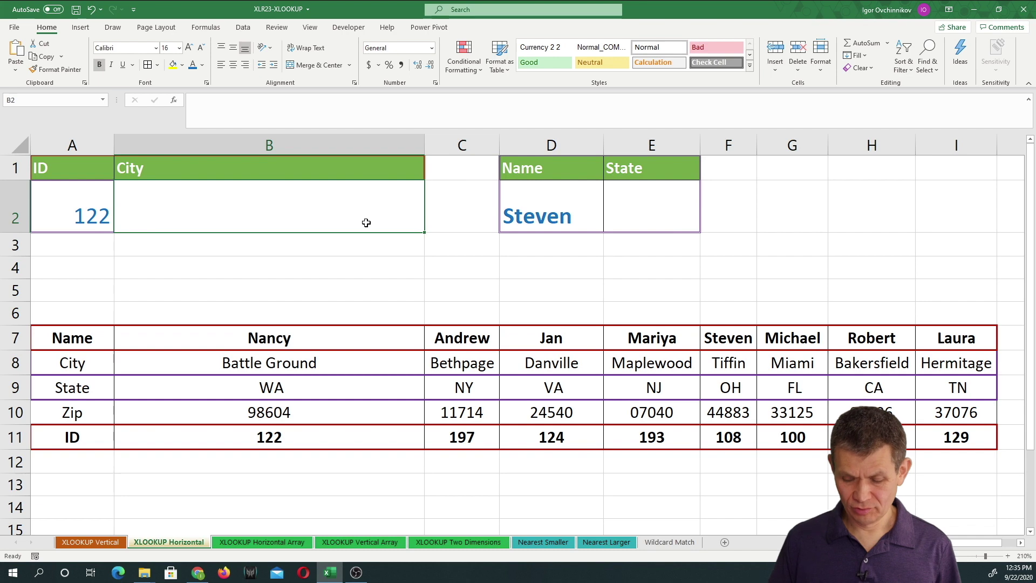
{"action": "type", "text": "=xloo"}
{"action": "key", "text": "Tab"}
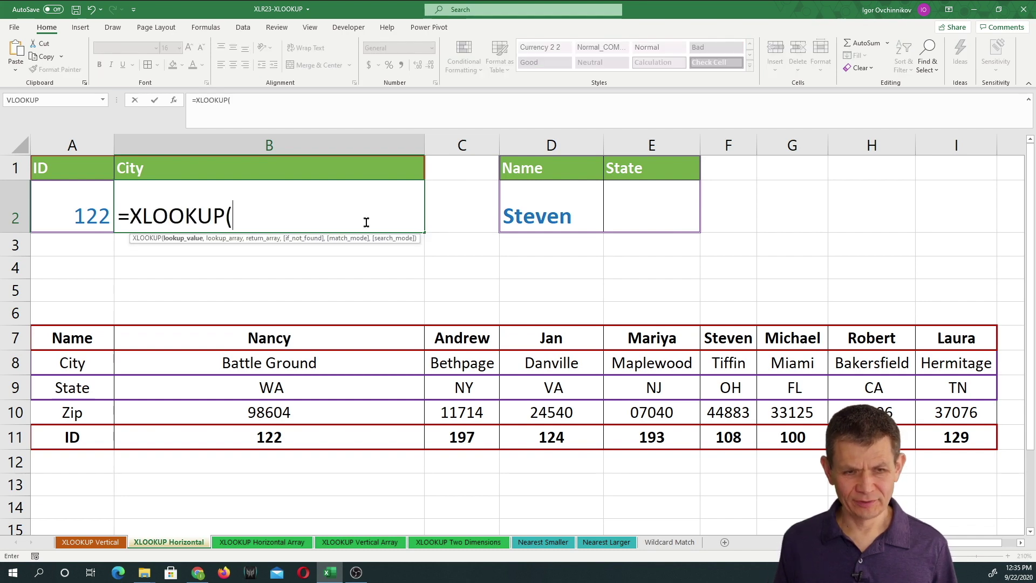
{"action": "key", "text": "Left"}
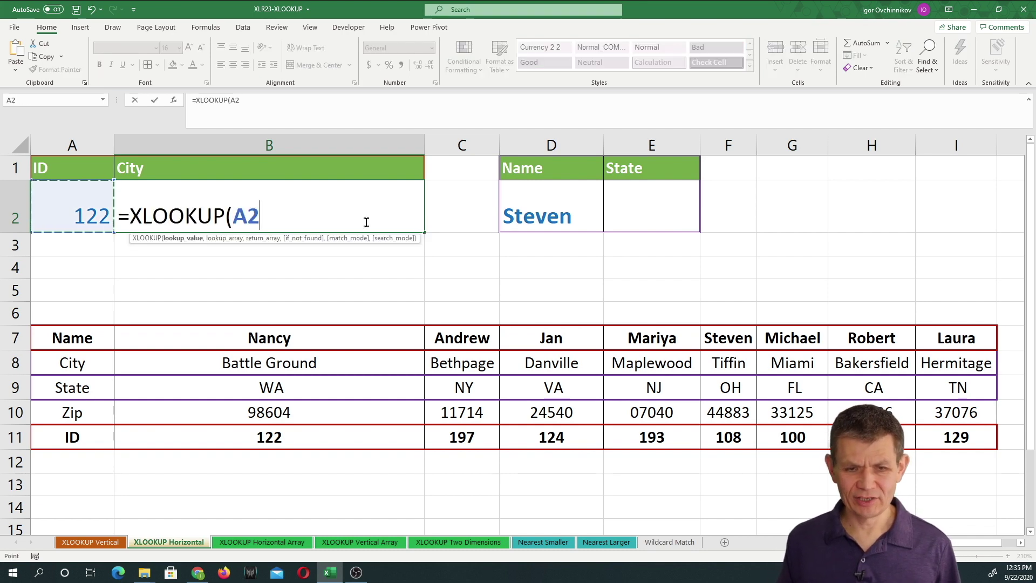
{"action": "type", "text": ","}
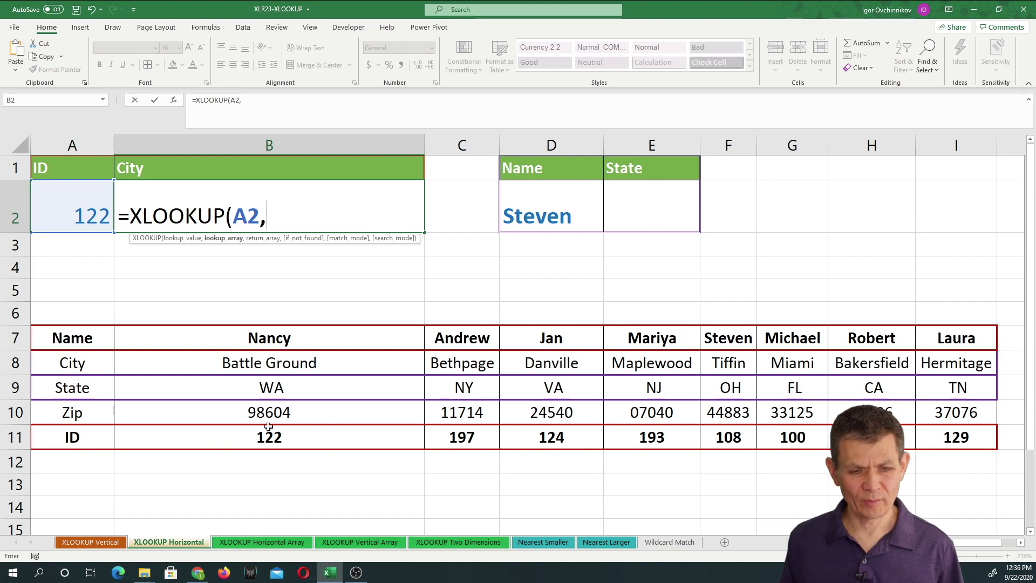
{"action": "left_click_drag", "start_coordinate": [81, 440], "coordinate": [963, 441]}
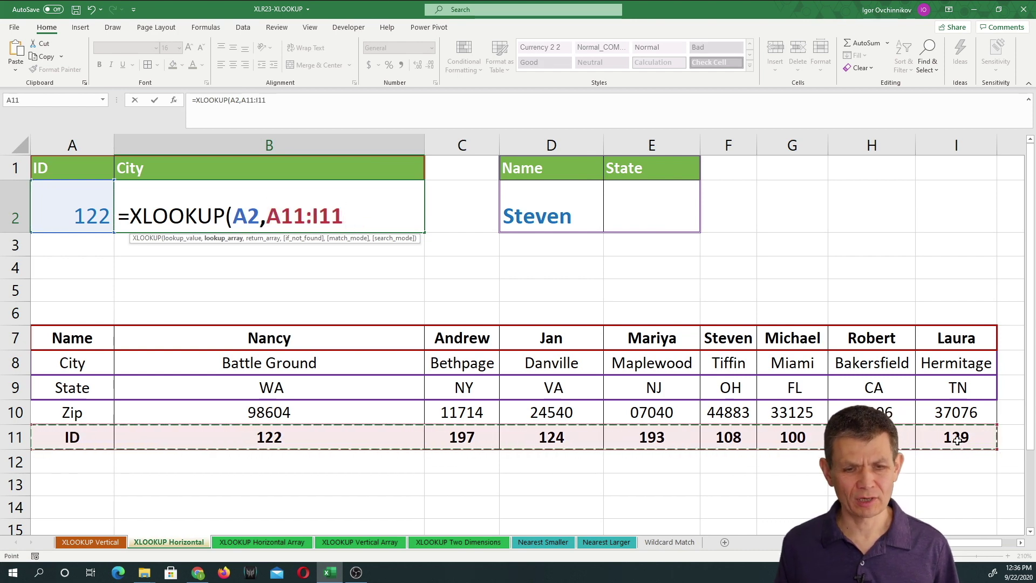
{"action": "type", "text": ","}
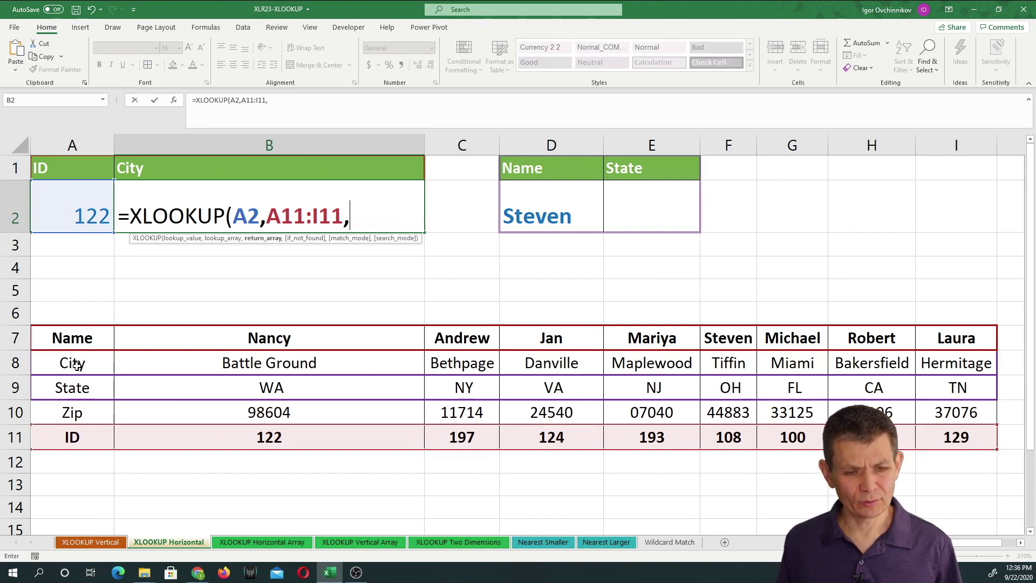
Complete the B2 formula with return array A8:I8 and if_not_found text "<=Not found", and commit it.
{"action": "left_click", "coordinate": [111, 366]}
{"action": "left_click_drag", "start_coordinate": [110, 366], "coordinate": [936, 363]}
{"action": "type", "text": ",\"<=Not found\""}
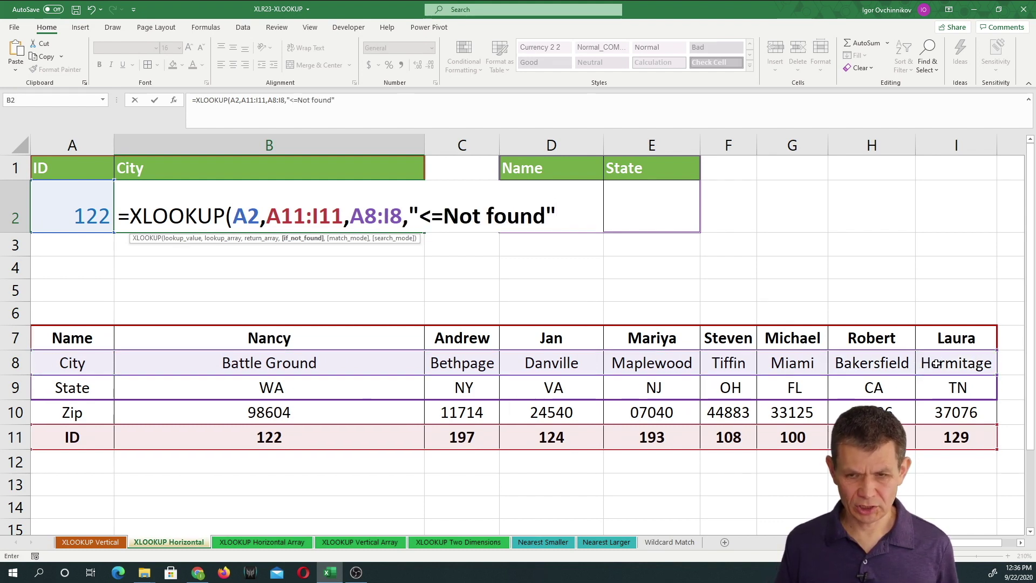
{"action": "type", "text": ")"}
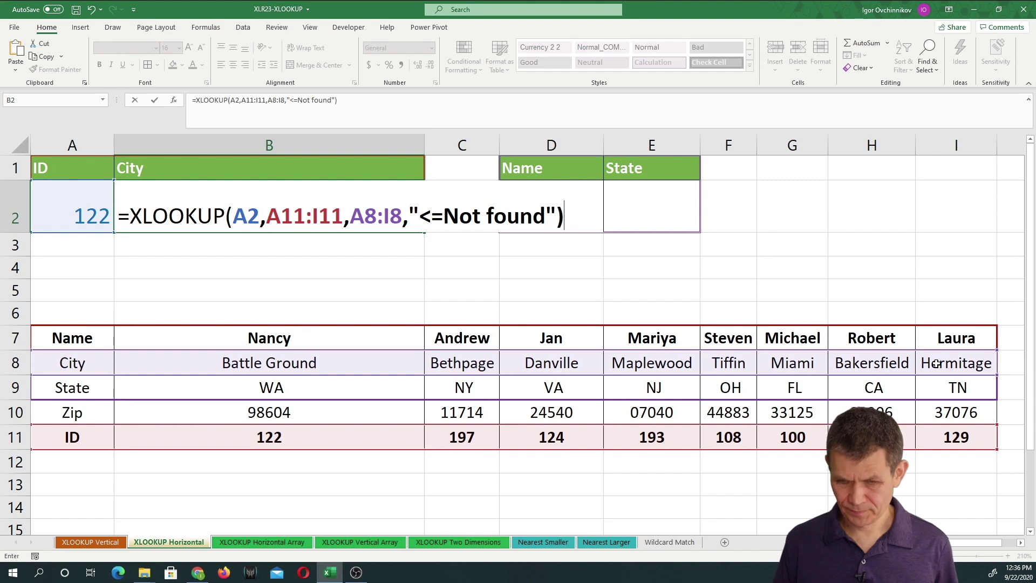
{"action": "key", "text": "ctrl+Return"}
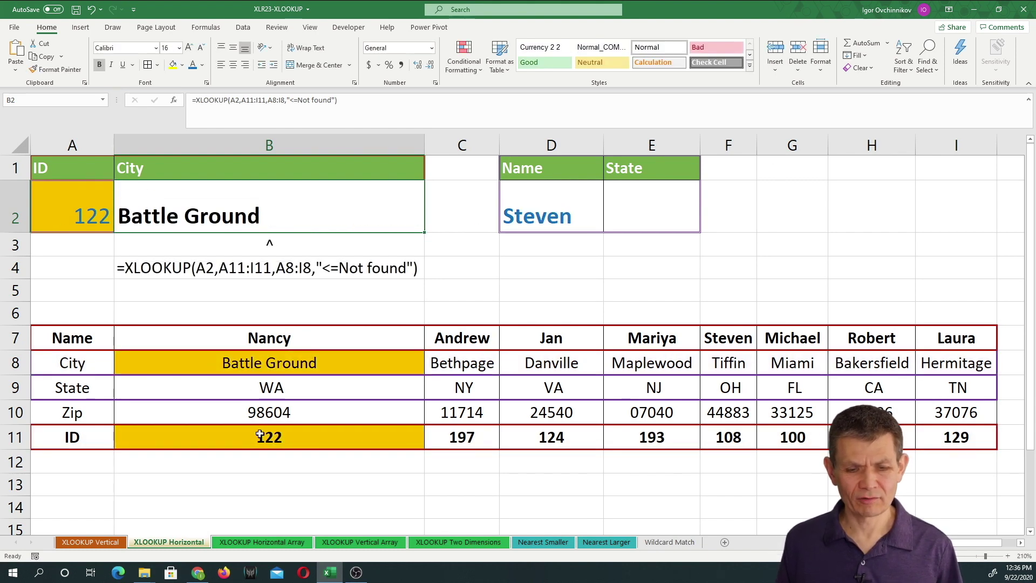
Begin an XLOOKUP formula in E2 with lookup value D2 and lookup array A7:I7.
{"action": "left_click", "coordinate": [693, 208]}
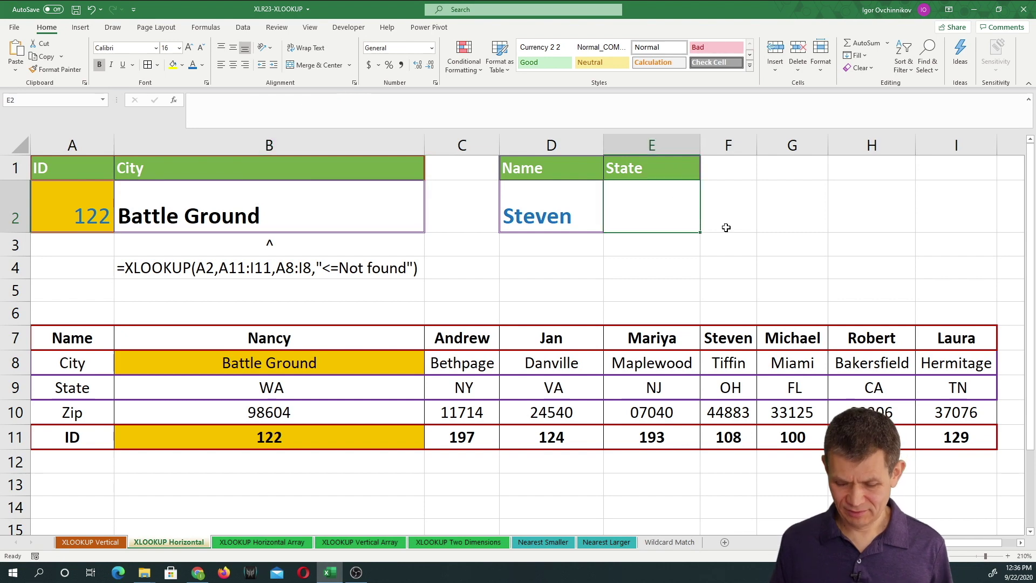
{"action": "type", "text": "=xl"}
{"action": "key", "text": "Tab"}
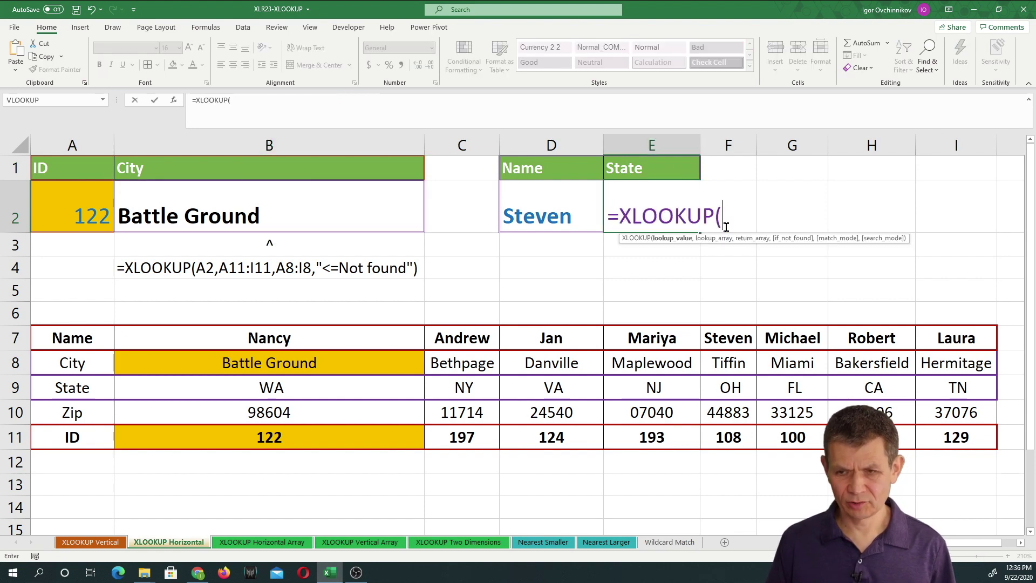
{"action": "left_click", "coordinate": [539, 218]}
{"action": "type", "text": "."}
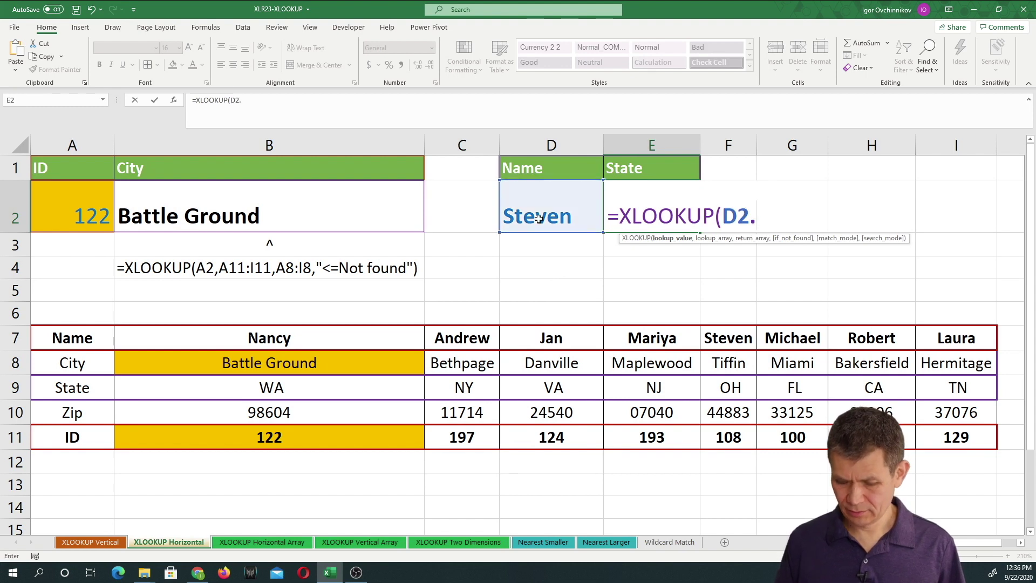
{"action": "key", "text": "BackSpace"}
{"action": "type", "text": ","}
{"action": "left_click_drag", "start_coordinate": [47, 343], "coordinate": [994, 337]}
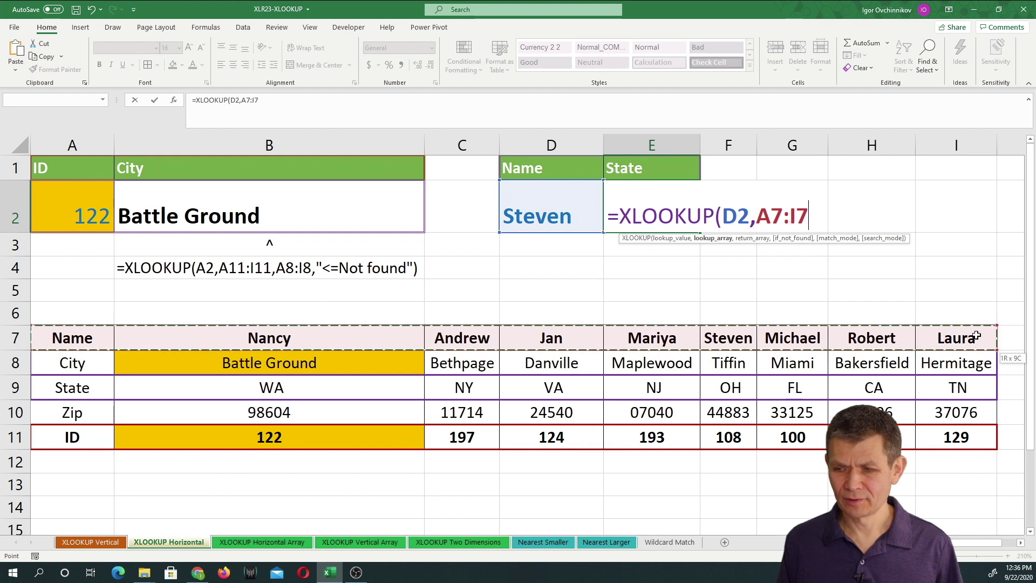
{"action": "type", "text": ","}
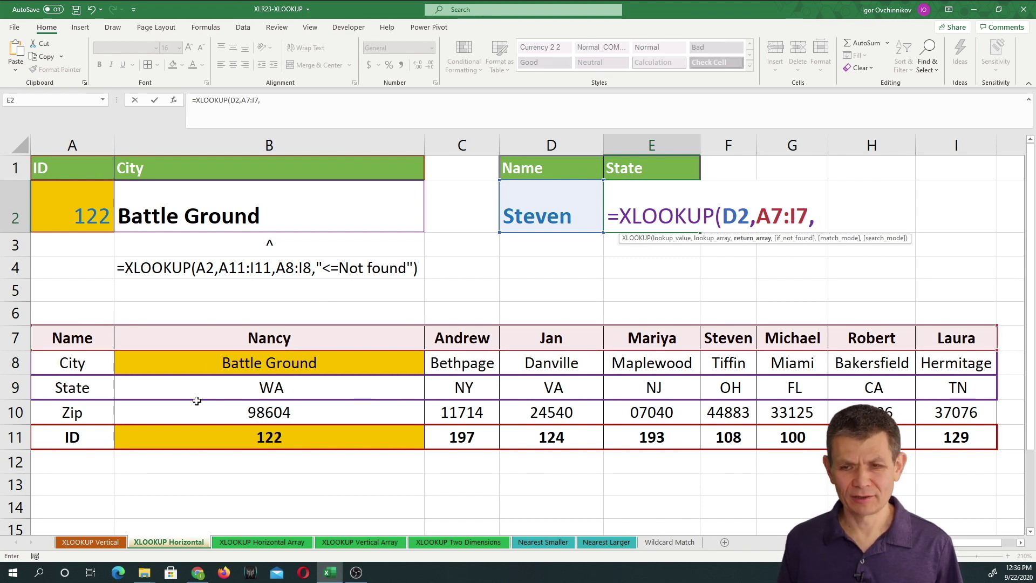
Complete the E2 formula with return array A9:I9 and if_not_found text "<=Not found", and commit it.
{"action": "left_click_drag", "start_coordinate": [87, 388], "coordinate": [951, 387]}
{"action": "type", "text": ",\"<=Not found\""}
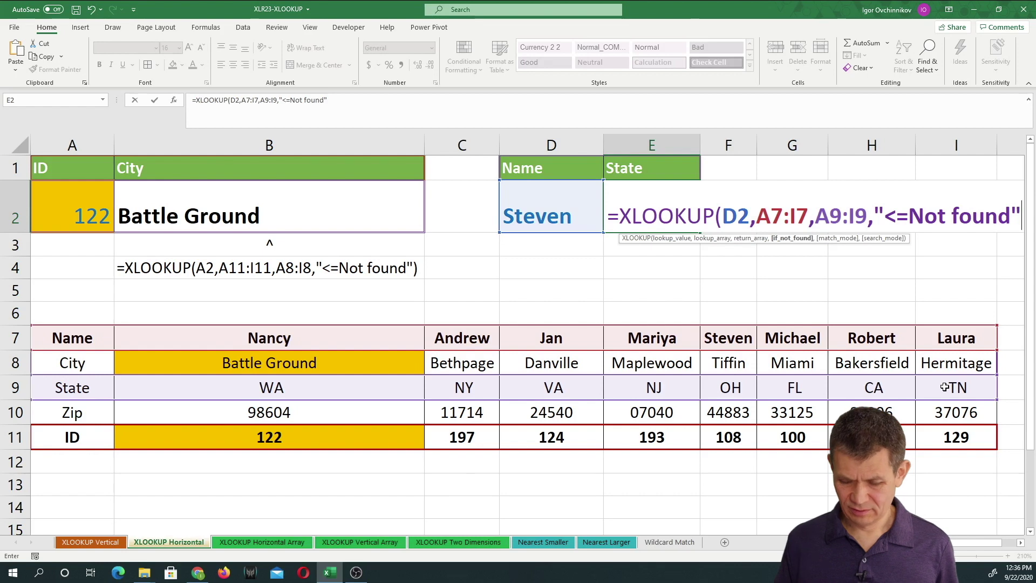
{"action": "key", "text": "ctrl+Return"}
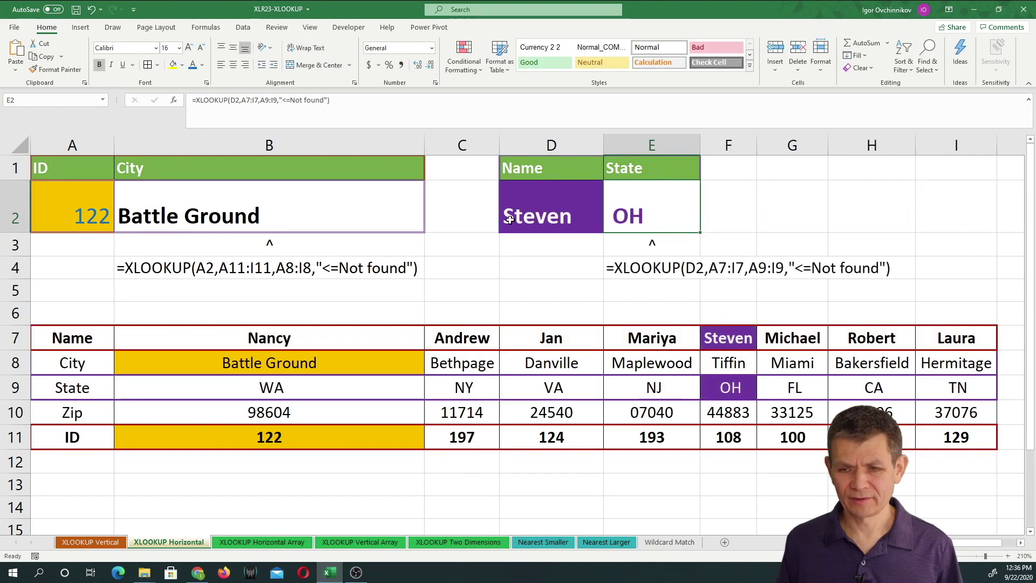
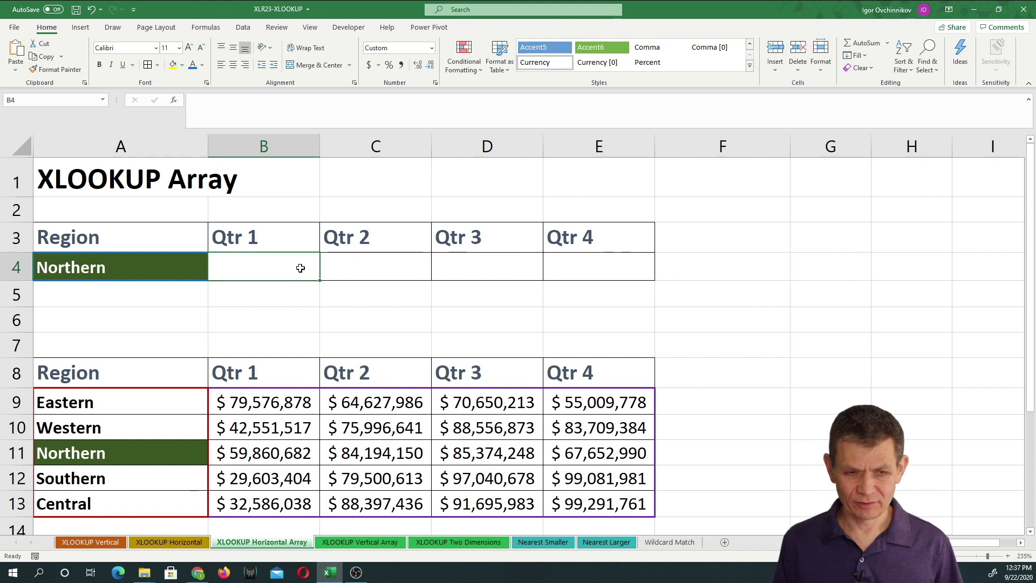
On the XLOOKUP Horizontal Array sheet, enter =XLOOKUP(A4,A9:A13,B9:E13) in cell B4 to return all four quarters for the region.
{"action": "type", "text": "=xlo"}
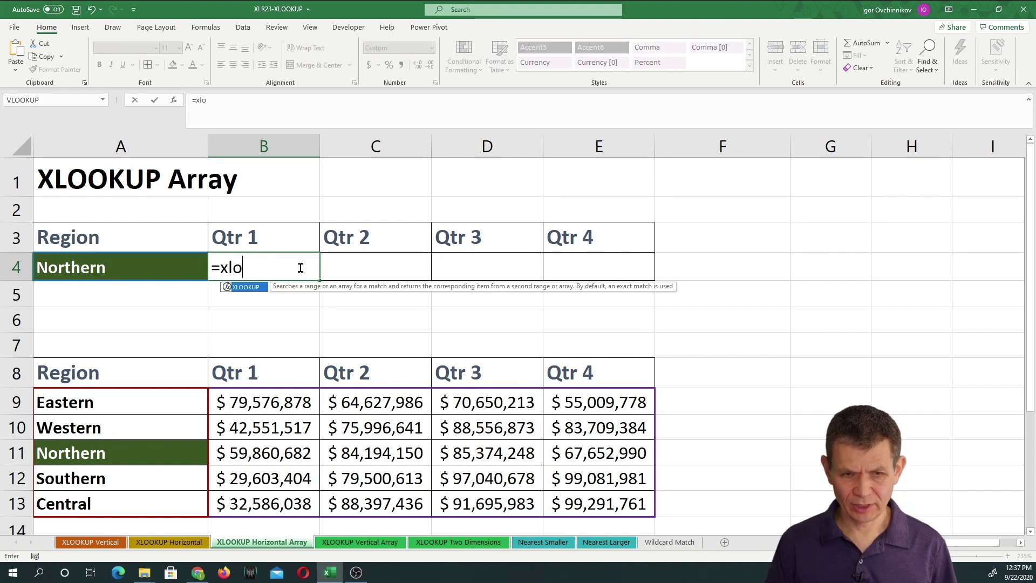
{"action": "key", "text": "Tab"}
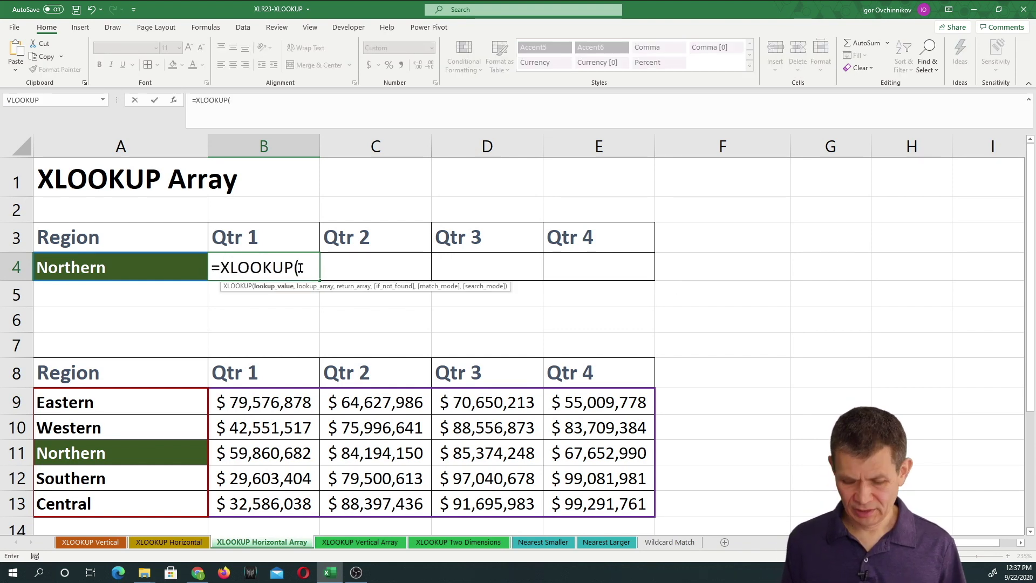
{"action": "key", "text": "Left"}
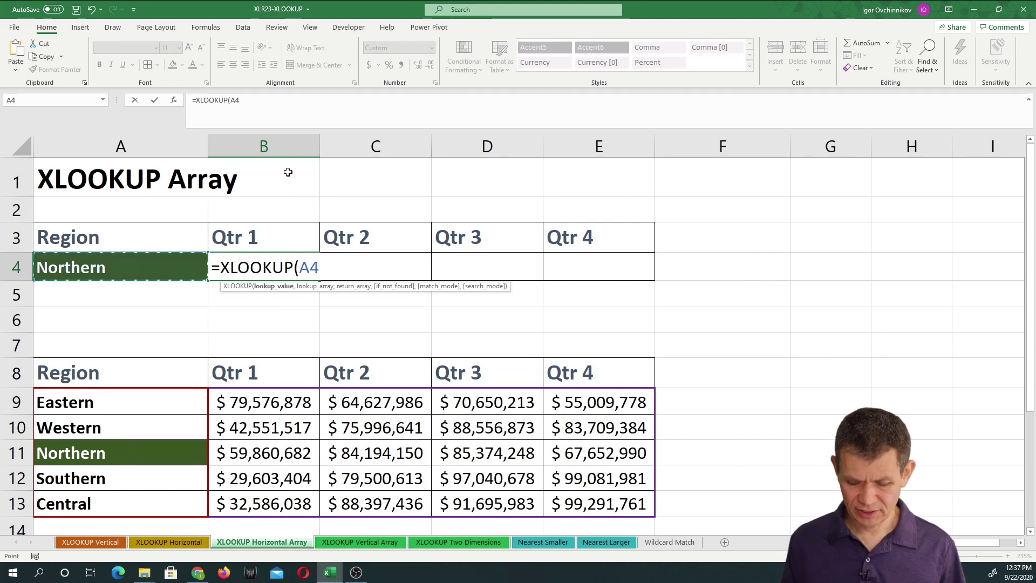
{"action": "type", "text": ","}
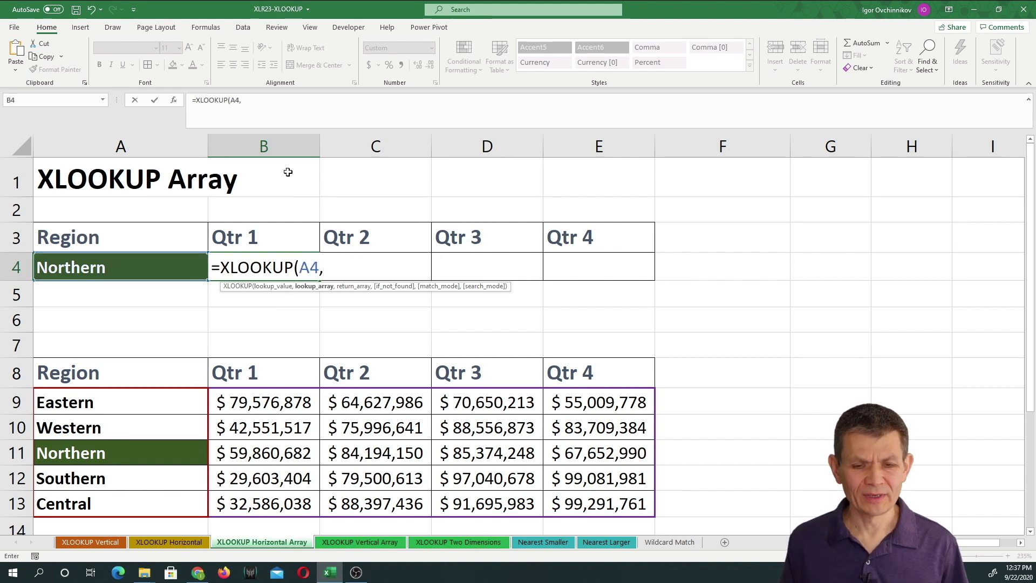
{"action": "left_click_drag", "start_coordinate": [147, 402], "coordinate": [149, 502]}
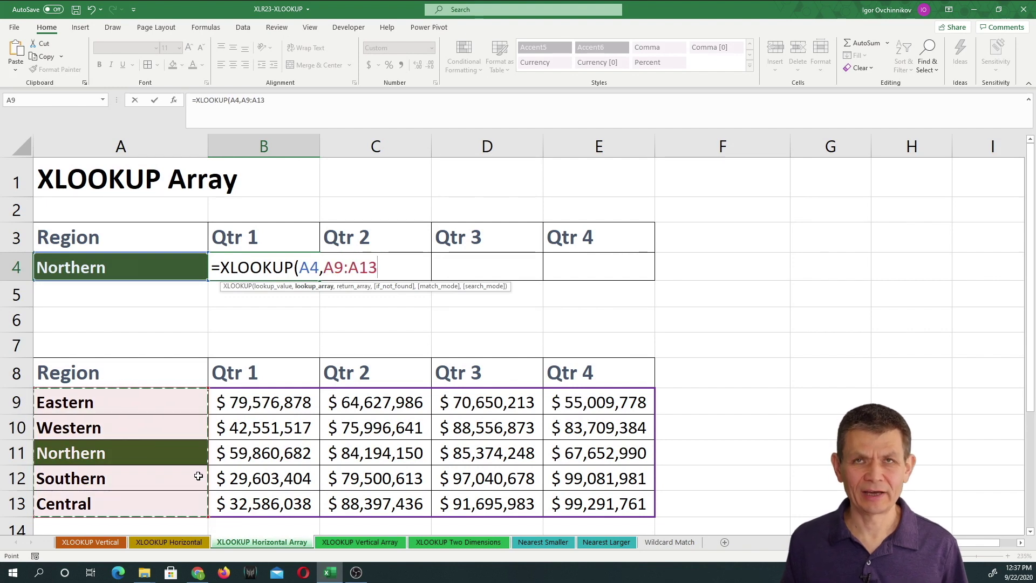
{"action": "type", "text": ","}
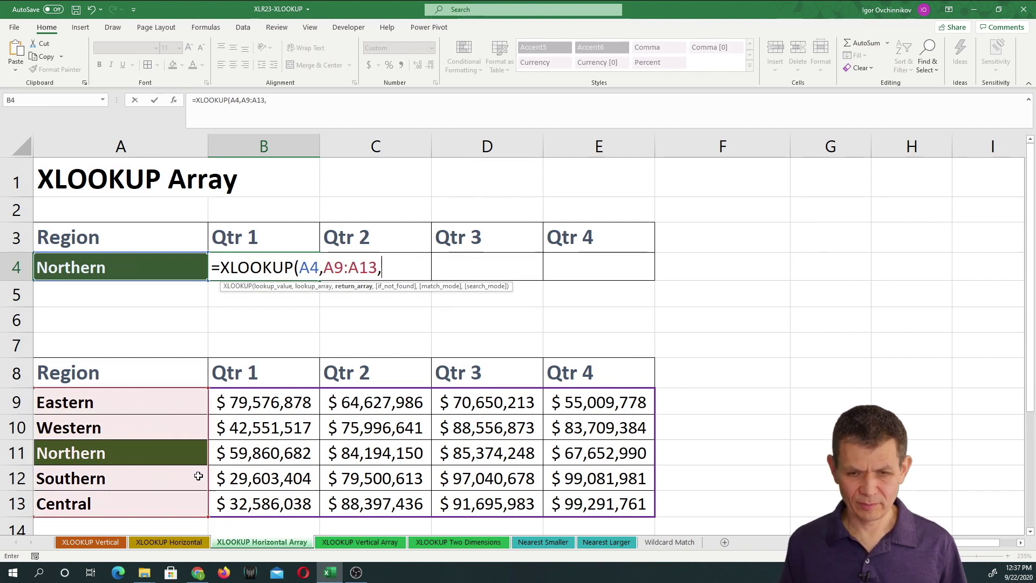
{"action": "left_click_drag", "start_coordinate": [252, 404], "coordinate": [580, 501]}
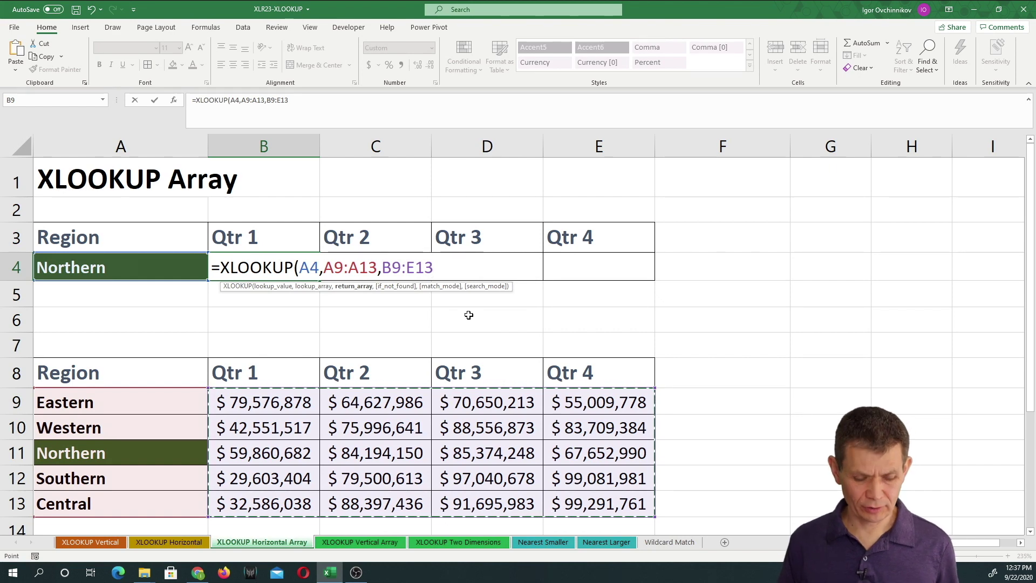
{"action": "type", "text": ")"}
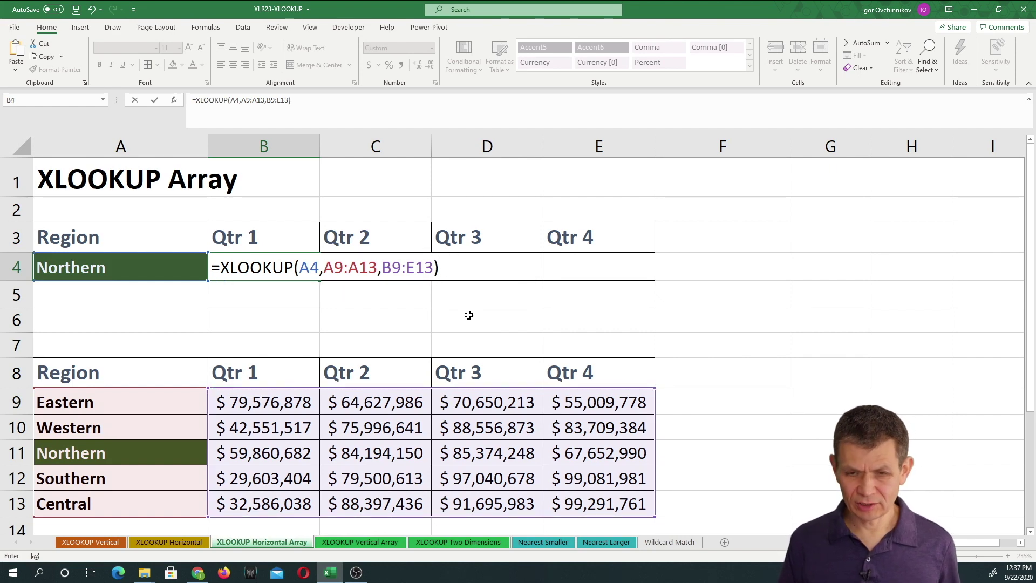
{"action": "key", "text": "Return"}
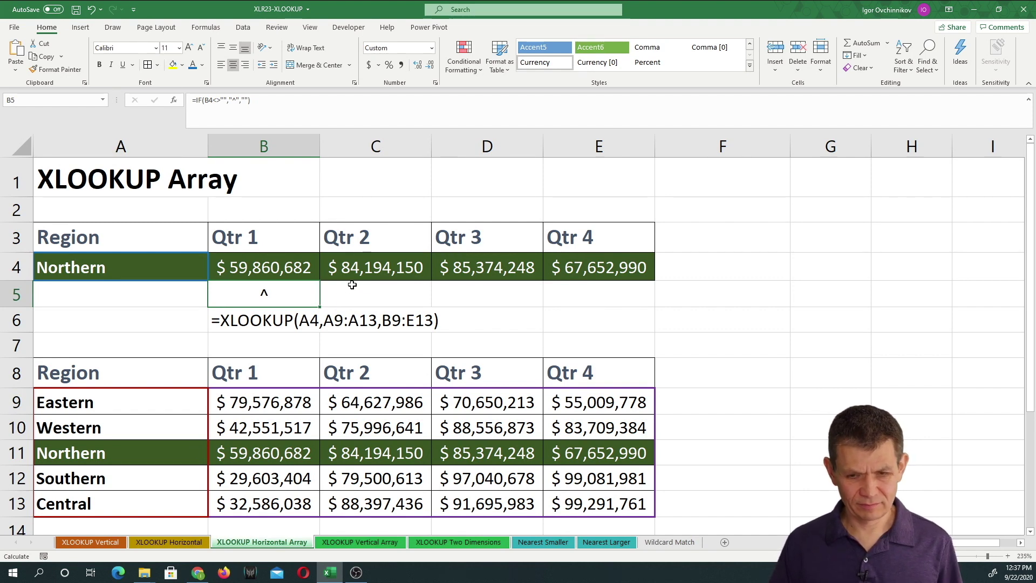
Circle the results in C4:E4 and B4 with freehand ink and draw an arrow toward each.
{"action": "mouse_move", "coordinate": [370, 248]}
{"action": "left_mouse_down"}
{"action": "mouse_move", "coordinate": [327, 254]}
{"action": "mouse_move", "coordinate": [410, 305]}
{"action": "mouse_move", "coordinate": [661, 299]}
{"action": "mouse_move", "coordinate": [550, 254]}
{"action": "mouse_move", "coordinate": [361, 248]}
{"action": "left_mouse_up"}
{"action": "mouse_move", "coordinate": [479, 192]}
{"action": "left_mouse_down"}
{"action": "mouse_move", "coordinate": [475, 231]}
{"action": "mouse_move", "coordinate": [491, 219]}
{"action": "left_mouse_up"}
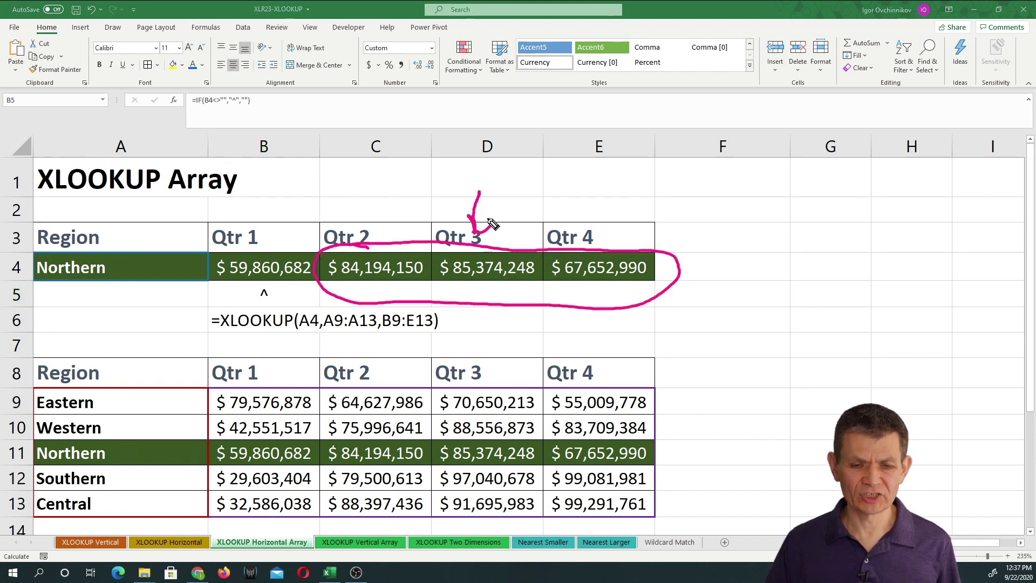
{"action": "mouse_move", "coordinate": [259, 253]}
{"action": "left_mouse_down"}
{"action": "mouse_move", "coordinate": [267, 302]}
{"action": "mouse_move", "coordinate": [240, 248]}
{"action": "left_mouse_up"}
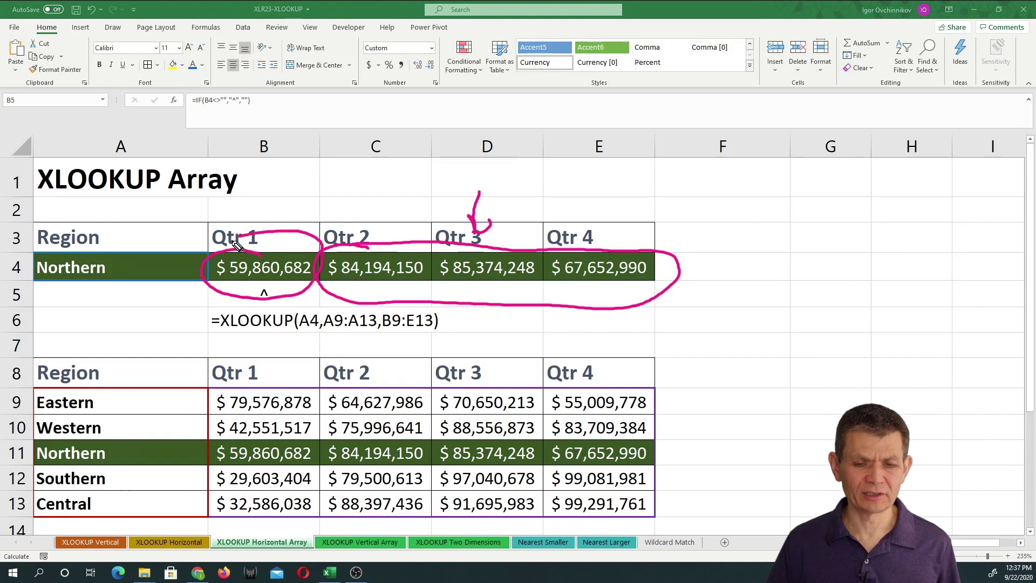
{"action": "left_click_drag", "start_coordinate": [311, 169], "coordinate": [308, 201]}
Mark the three formula arguments, the Northern lookup cell and the B9:E13 range in freehand ink, and clear all ink marks.
{"action": "left_click", "coordinate": [244, 305]}
{"action": "mouse_move", "coordinate": [313, 308]}
{"action": "left_mouse_down"}
{"action": "mouse_move", "coordinate": [300, 313]}
{"action": "mouse_move", "coordinate": [318, 324]}
{"action": "mouse_move", "coordinate": [310, 302]}
{"action": "left_mouse_up"}
{"action": "mouse_move", "coordinate": [102, 253]}
{"action": "left_mouse_down"}
{"action": "mouse_move", "coordinate": [80, 250]}
{"action": "mouse_move", "coordinate": [114, 264]}
{"action": "left_mouse_up"}
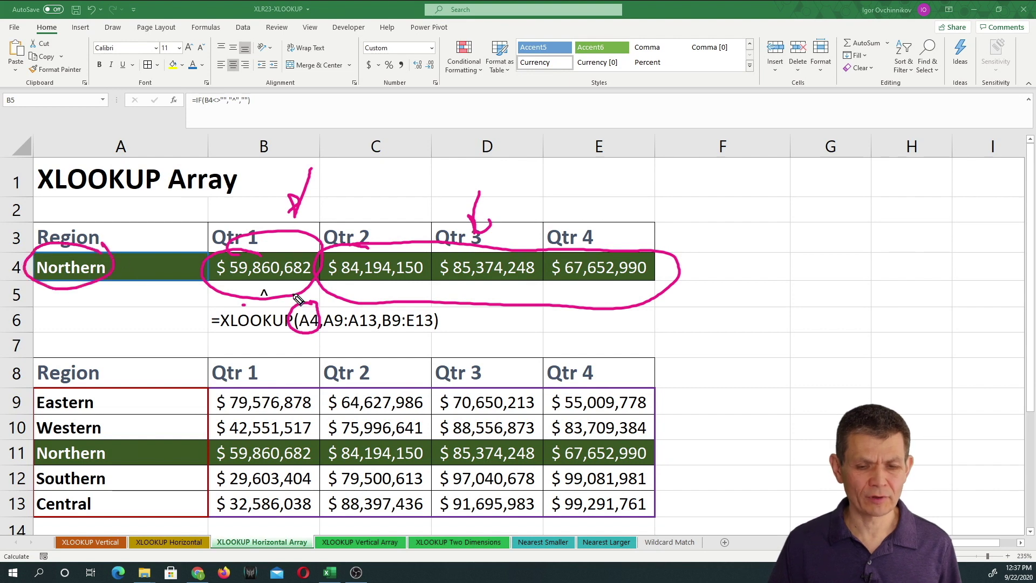
{"action": "left_click_drag", "start_coordinate": [323, 333], "coordinate": [378, 334]}
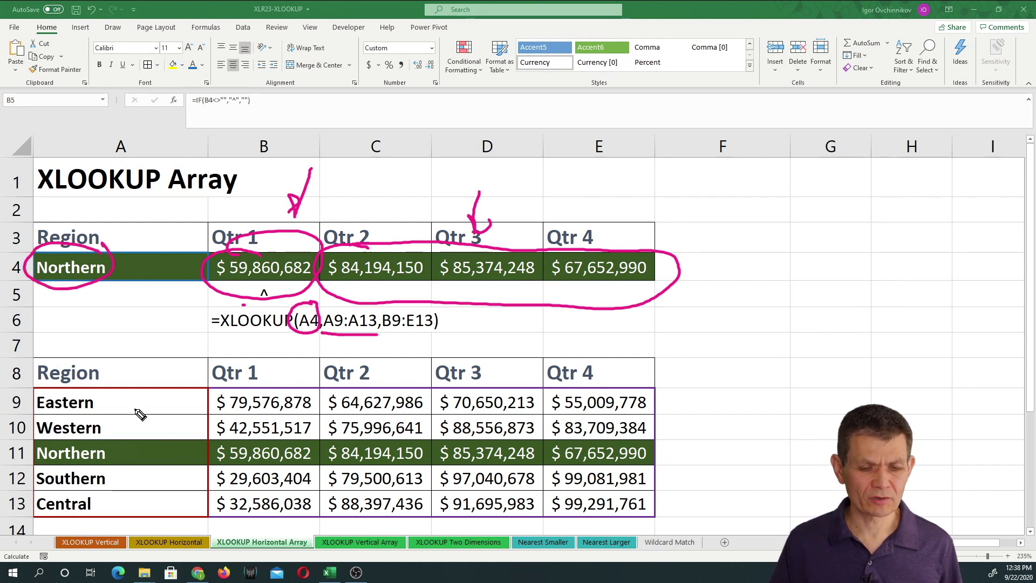
{"action": "mouse_move", "coordinate": [386, 335]}
{"action": "left_mouse_down"}
{"action": "mouse_move", "coordinate": [440, 342]}
{"action": "mouse_move", "coordinate": [389, 315]}
{"action": "left_mouse_up"}
{"action": "mouse_move", "coordinate": [203, 386]}
{"action": "left_mouse_down"}
{"action": "mouse_move", "coordinate": [245, 398]}
{"action": "mouse_move", "coordinate": [532, 399]}
{"action": "mouse_move", "coordinate": [646, 424]}
{"action": "mouse_move", "coordinate": [628, 518]}
{"action": "mouse_move", "coordinate": [246, 522]}
{"action": "mouse_move", "coordinate": [219, 410]}
{"action": "left_mouse_up"}
{"action": "left_click_drag", "start_coordinate": [273, 281], "coordinate": [637, 292]}
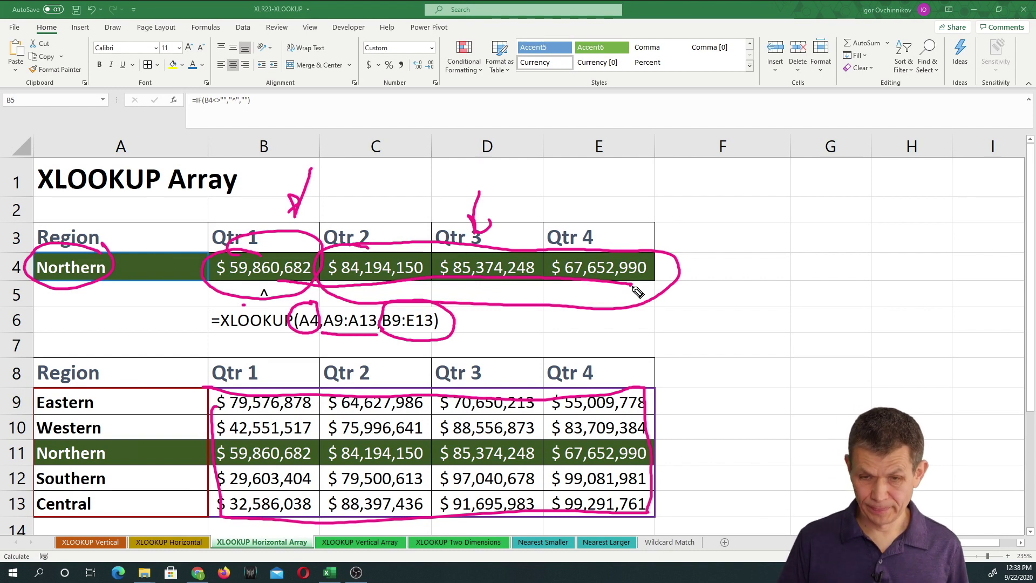
{"action": "key", "text": "Escape"}
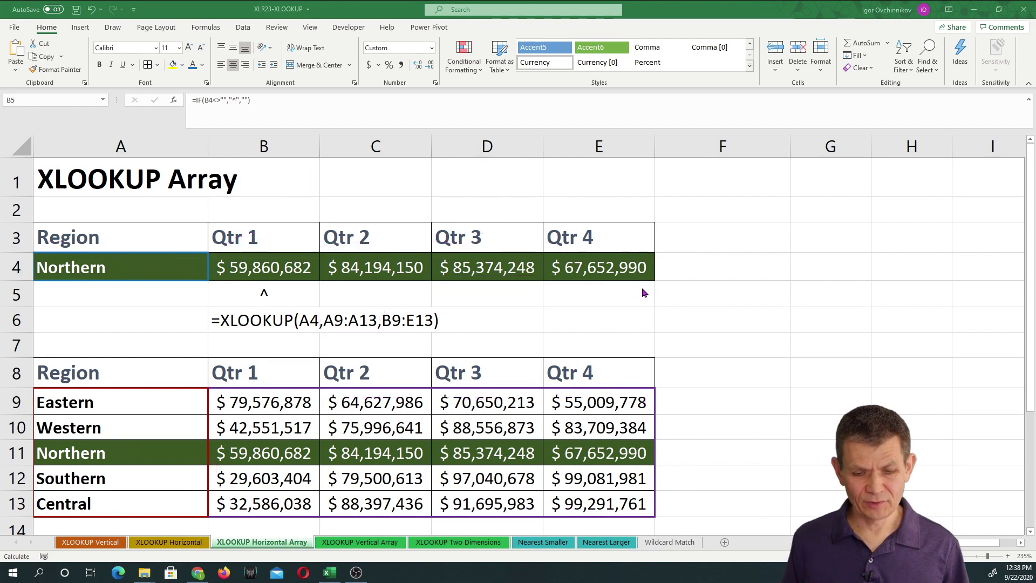
On the XLOOKUP Vertical Array sheet, enter =XLOOKUP(G4,B4:E4,B5:E9) in cell G5 to return all regions for the quarter.
{"action": "left_click", "coordinate": [379, 541]}
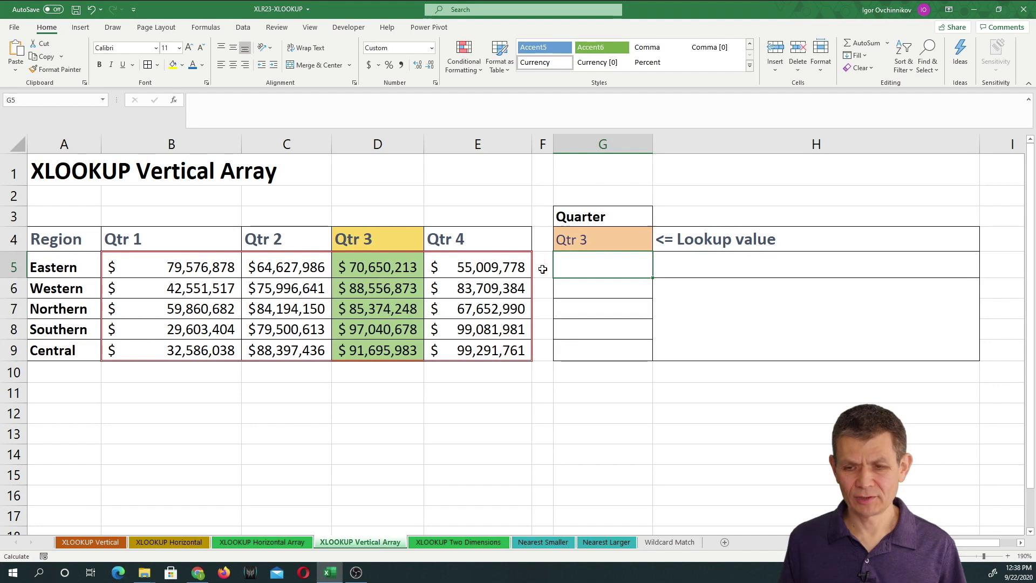
{"action": "type", "text": "=xl"}
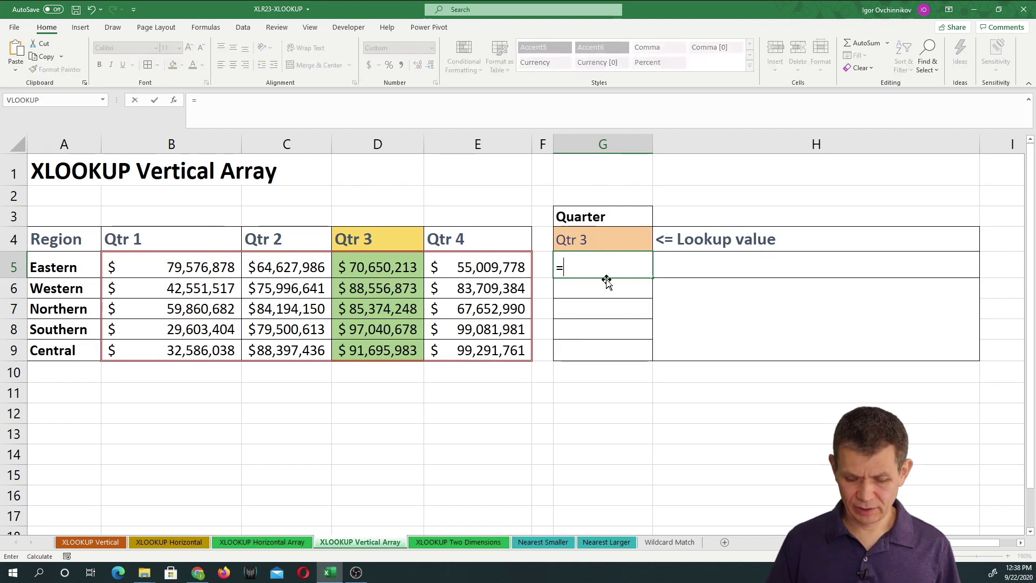
{"action": "double_click", "coordinate": [607, 283]}
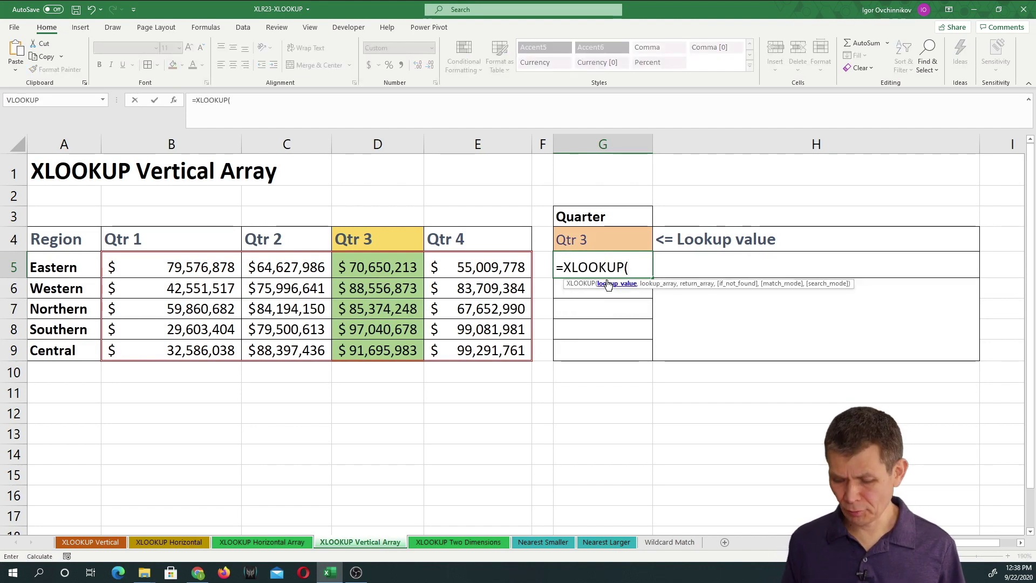
{"action": "key", "text": "Up"}
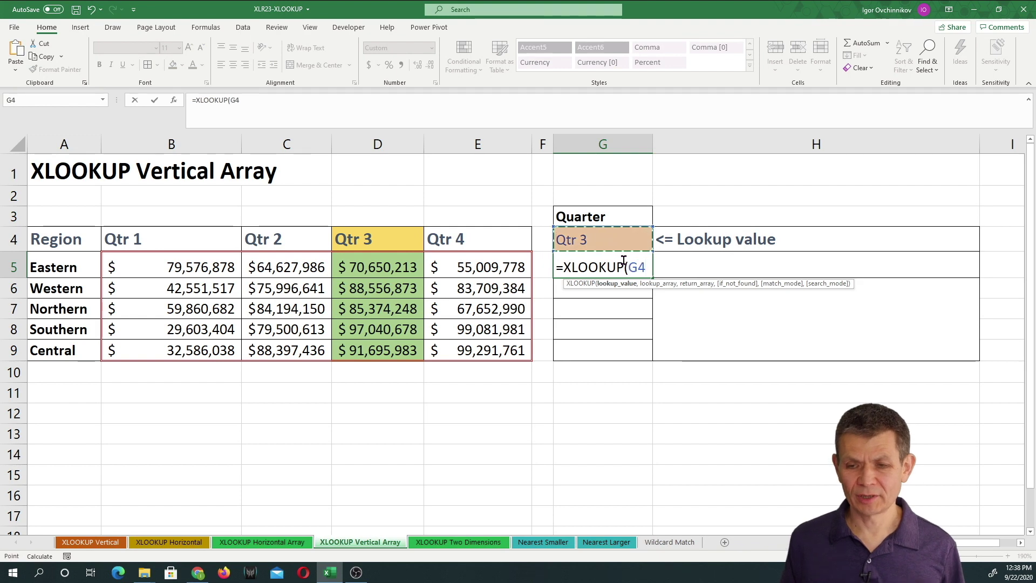
{"action": "type", "text": ","}
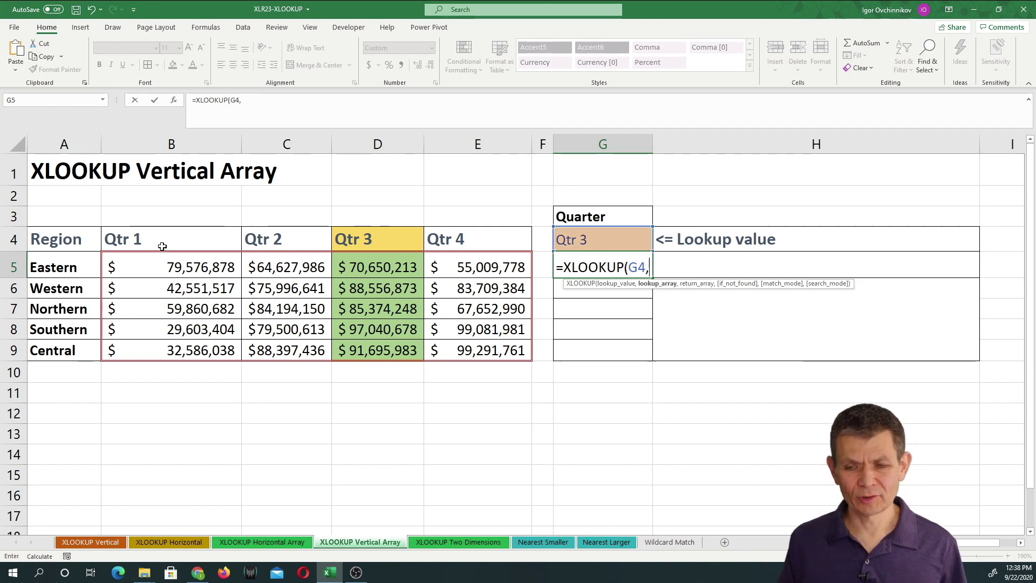
{"action": "left_click_drag", "start_coordinate": [162, 246], "coordinate": [493, 238]}
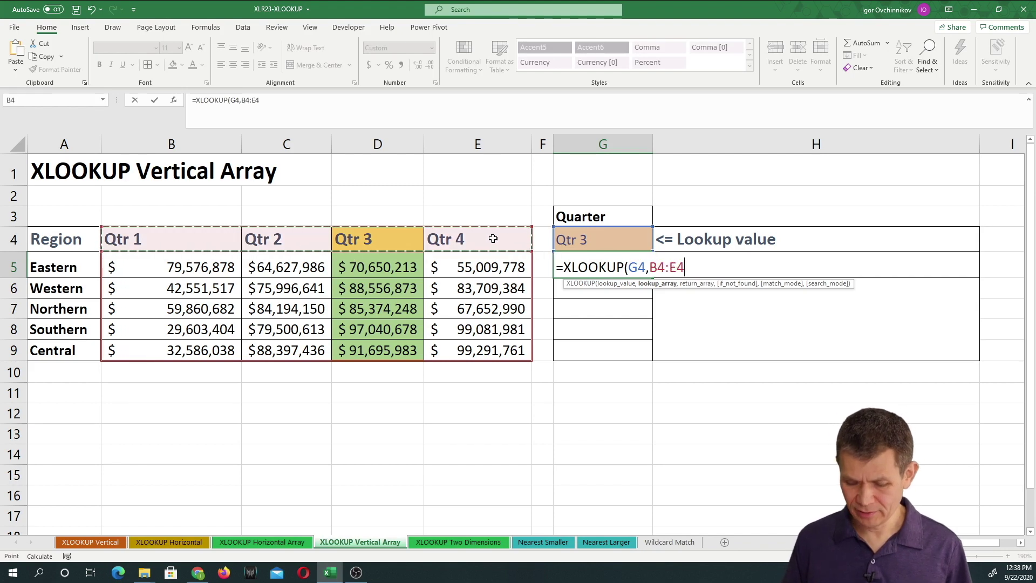
{"action": "type", "text": ","}
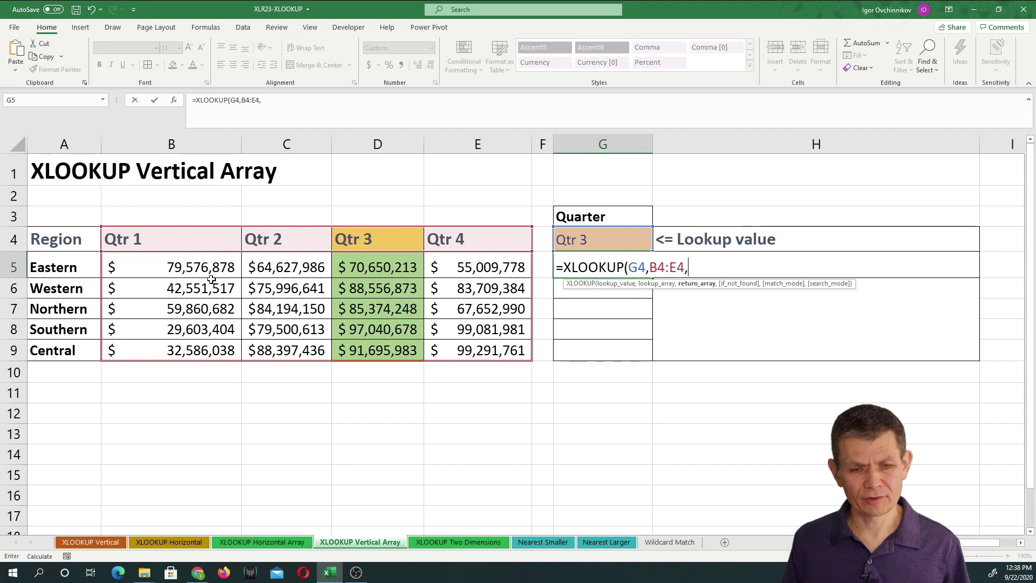
{"action": "mouse_move", "coordinate": [124, 265]}
{"action": "left_mouse_down"}
{"action": "mouse_move", "coordinate": [344, 308]}
{"action": "mouse_move", "coordinate": [437, 311]}
{"action": "mouse_move", "coordinate": [483, 331]}
{"action": "mouse_move", "coordinate": [468, 350]}
{"action": "left_mouse_up"}
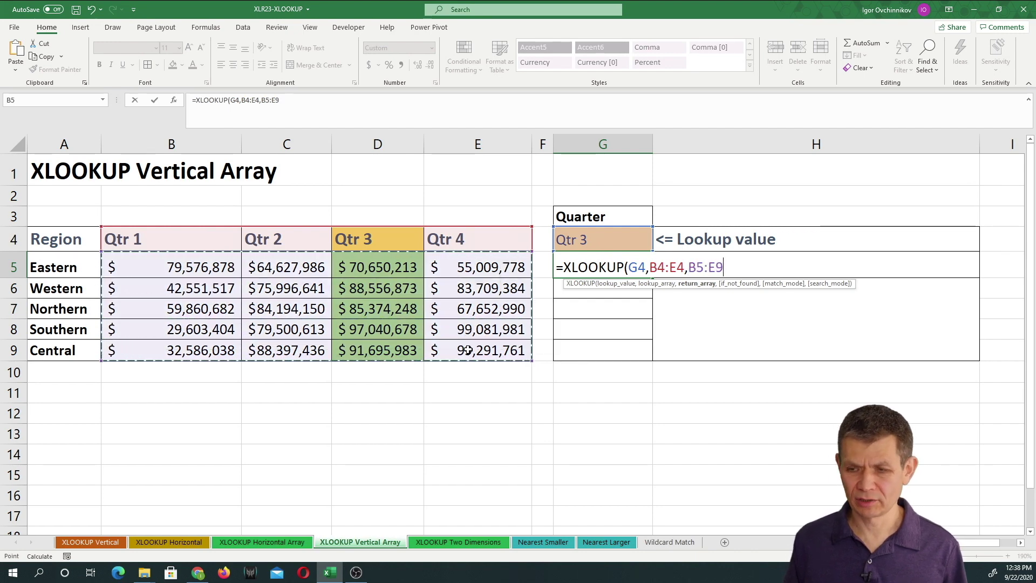
{"action": "type", "text": ")"}
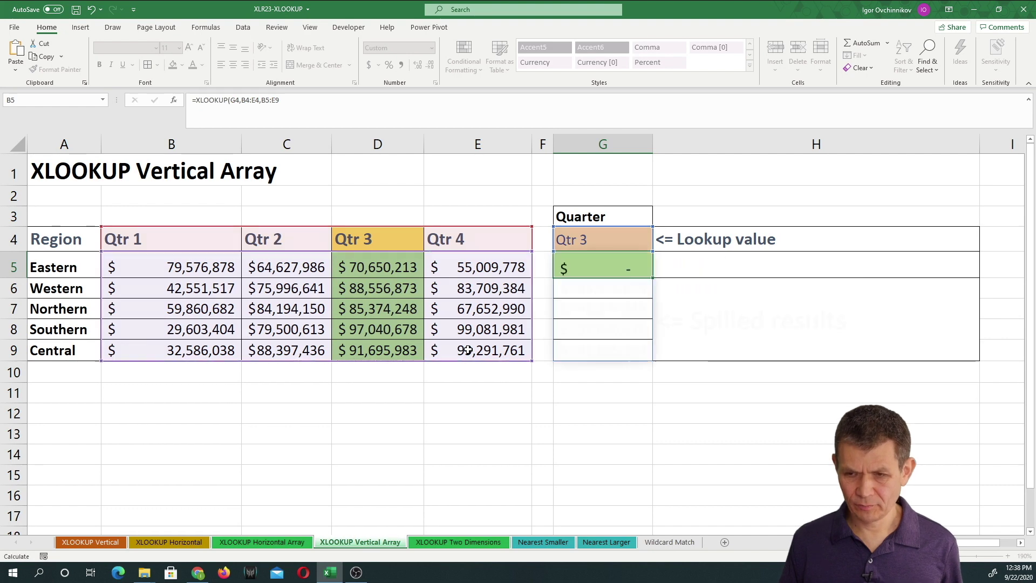
{"action": "key", "text": "Return"}
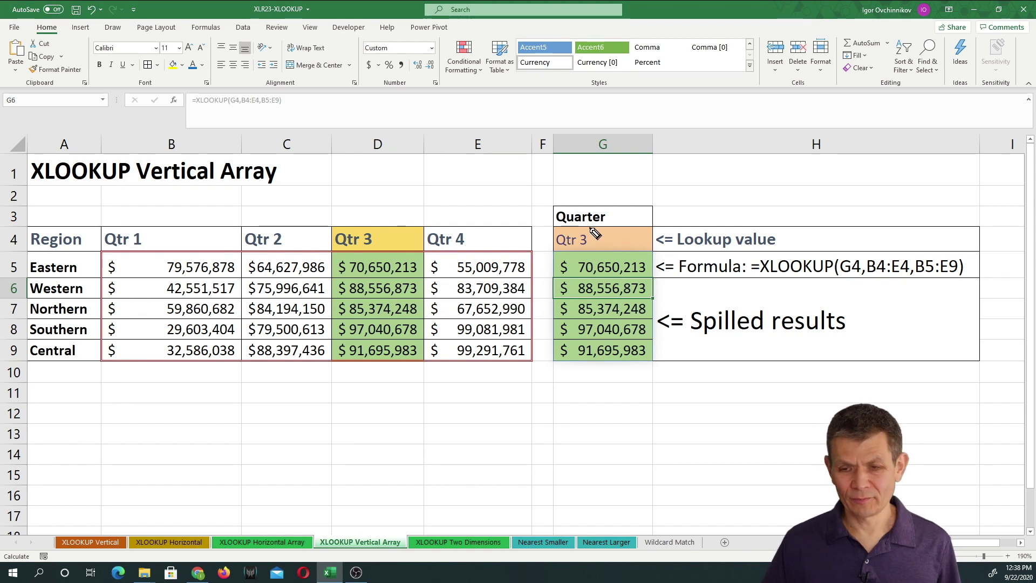
Circle the Qtr 3 lookup value and its matching header in freehand ink, draw a downward arrow over the results, and clear the ink.
{"action": "left_click_drag", "start_coordinate": [572, 221], "coordinate": [595, 216]}
{"action": "mouse_move", "coordinate": [355, 226]}
{"action": "left_mouse_down"}
{"action": "mouse_move", "coordinate": [362, 264]}
{"action": "mouse_move", "coordinate": [335, 221]}
{"action": "left_mouse_up"}
{"action": "mouse_move", "coordinate": [597, 252]}
{"action": "left_mouse_down"}
{"action": "mouse_move", "coordinate": [600, 280]}
{"action": "mouse_move", "coordinate": [620, 265]}
{"action": "left_mouse_up"}
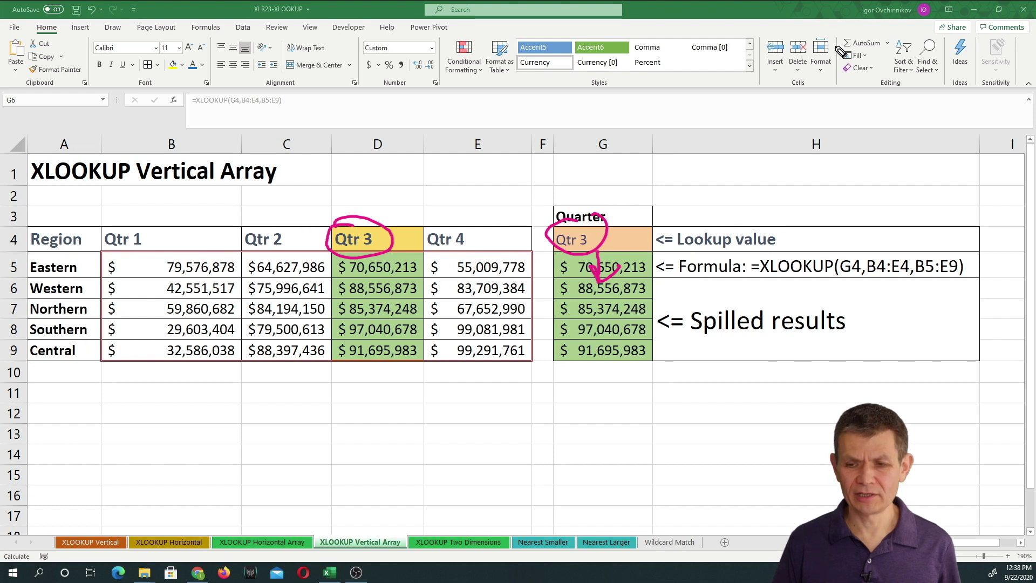
{"action": "key", "text": "Escape"}
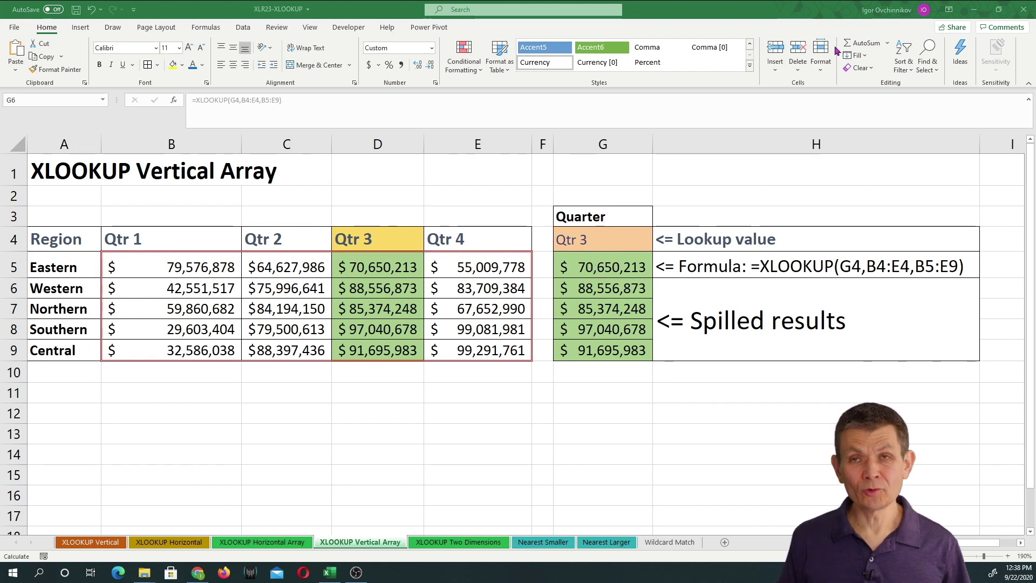
On the XLOOKUP Two Dimensions sheet, start an XLOOKUP formula in cell B5 with lookup value C2 and lookup array A8:A12.
{"action": "left_click", "coordinate": [438, 542]}
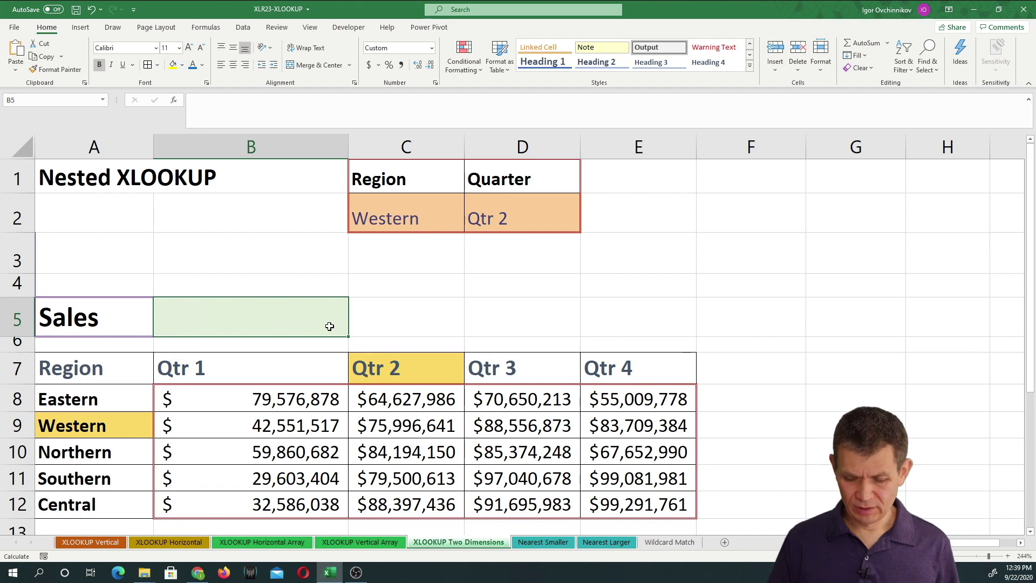
{"action": "type", "text": "=xlo"}
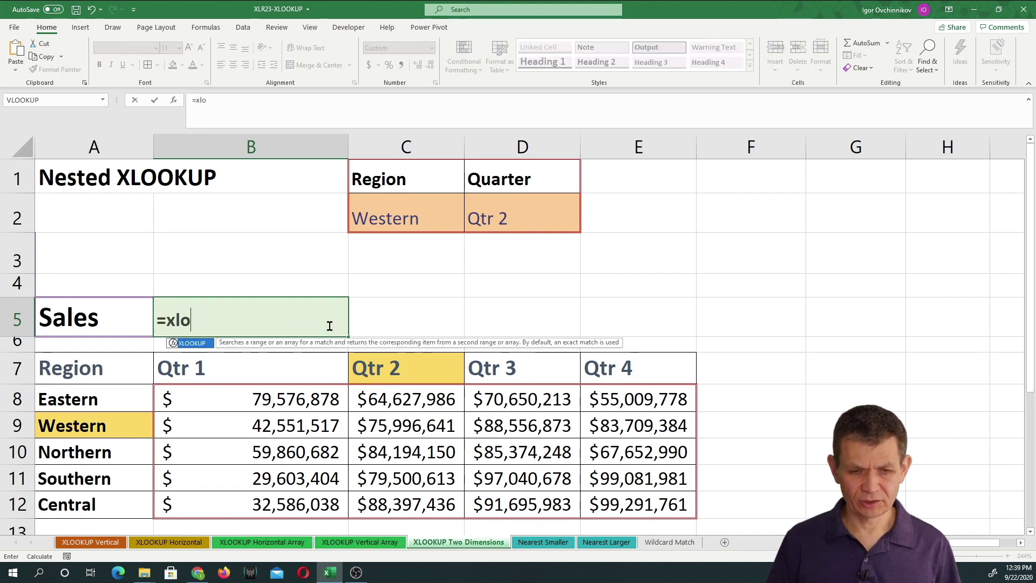
{"action": "key", "text": "Tab"}
{"action": "left_click", "coordinate": [402, 209]}
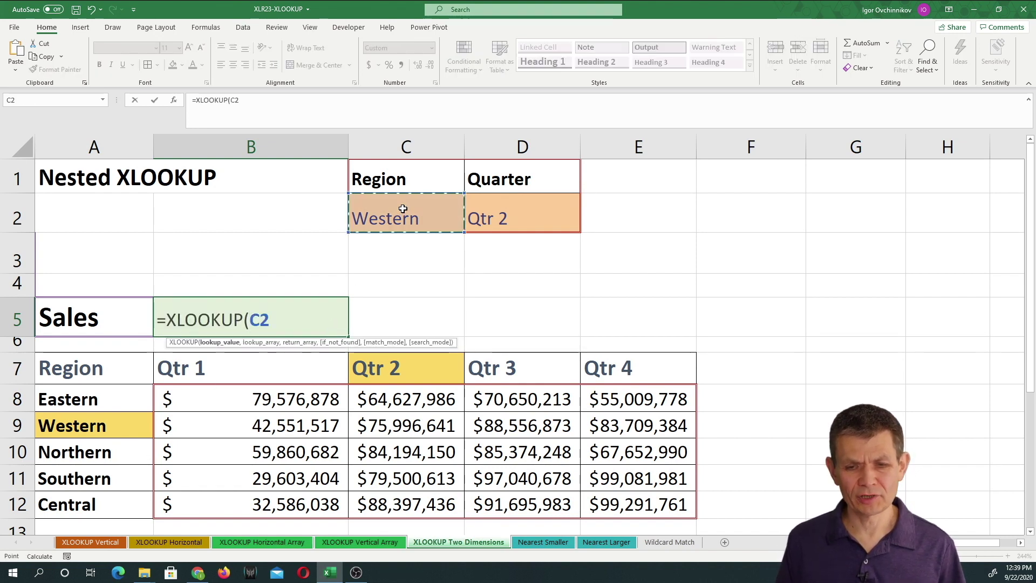
{"action": "type", "text": ","}
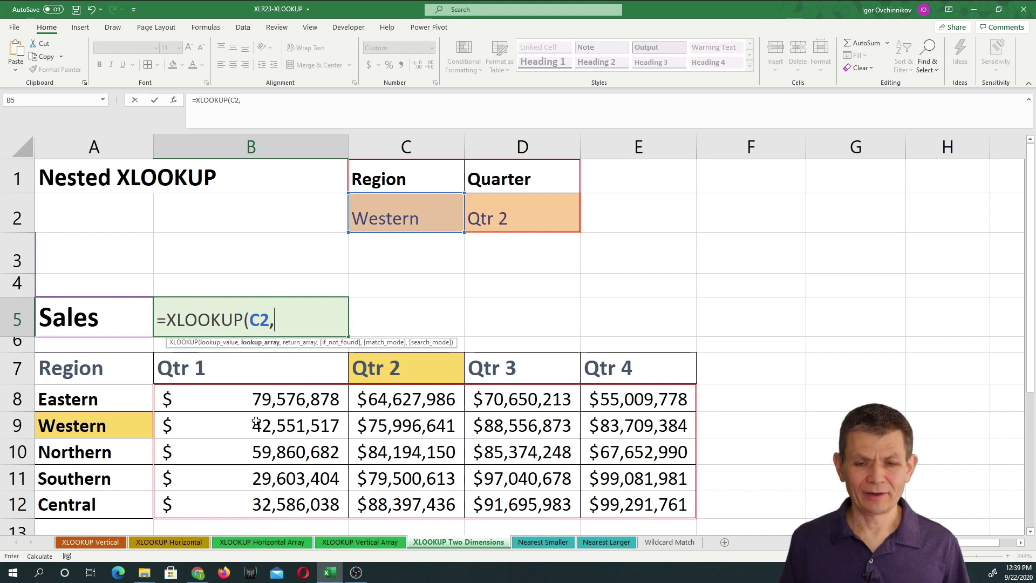
{"action": "left_click_drag", "start_coordinate": [129, 399], "coordinate": [135, 505]}
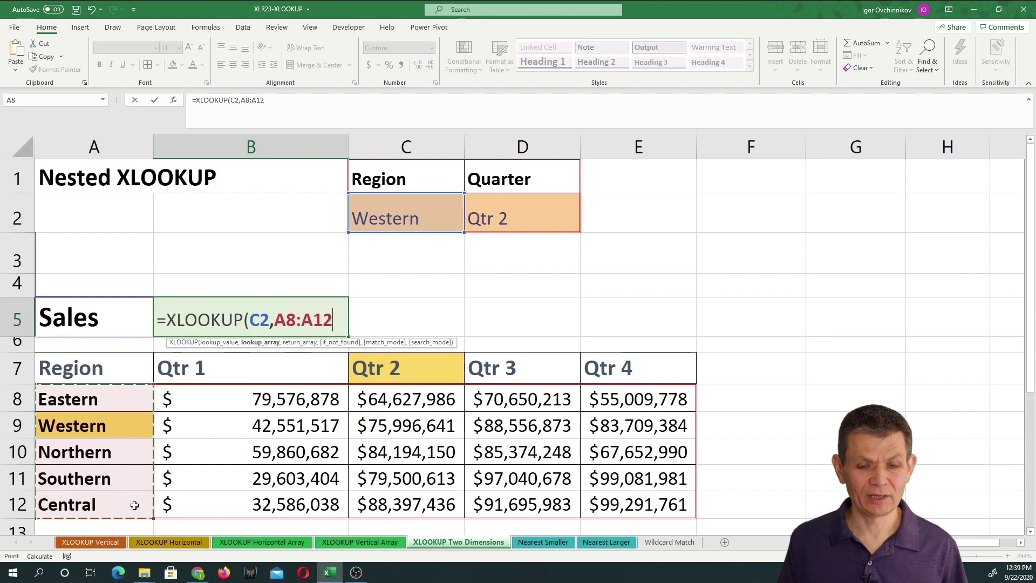
{"action": "type", "text": ","}
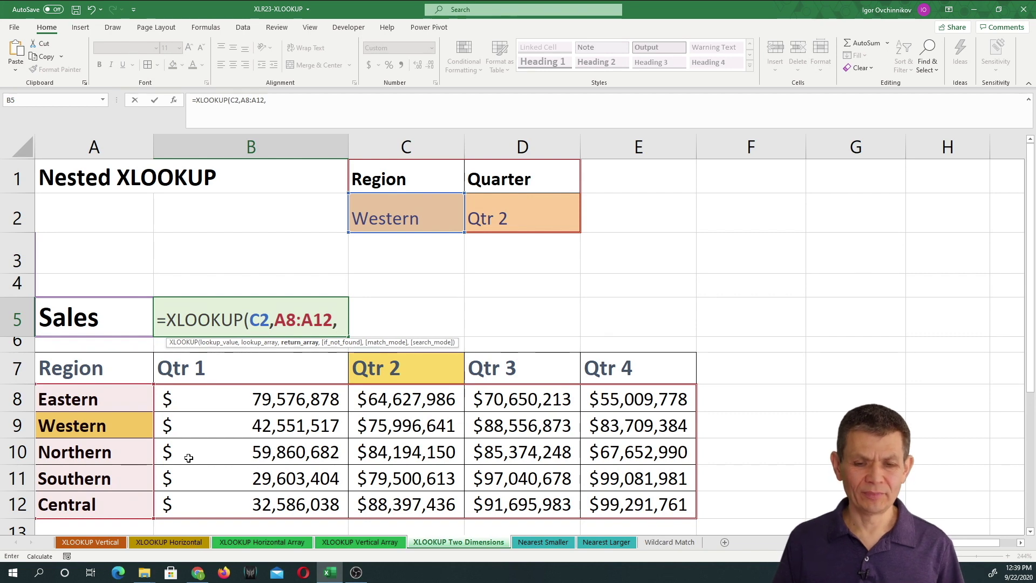
Nest XLOOKUP(D2,B7:E7,B8:E12) as the return array of the B5 formula and commit it, keeping B5 selected.
{"action": "type", "text": "xlo"}
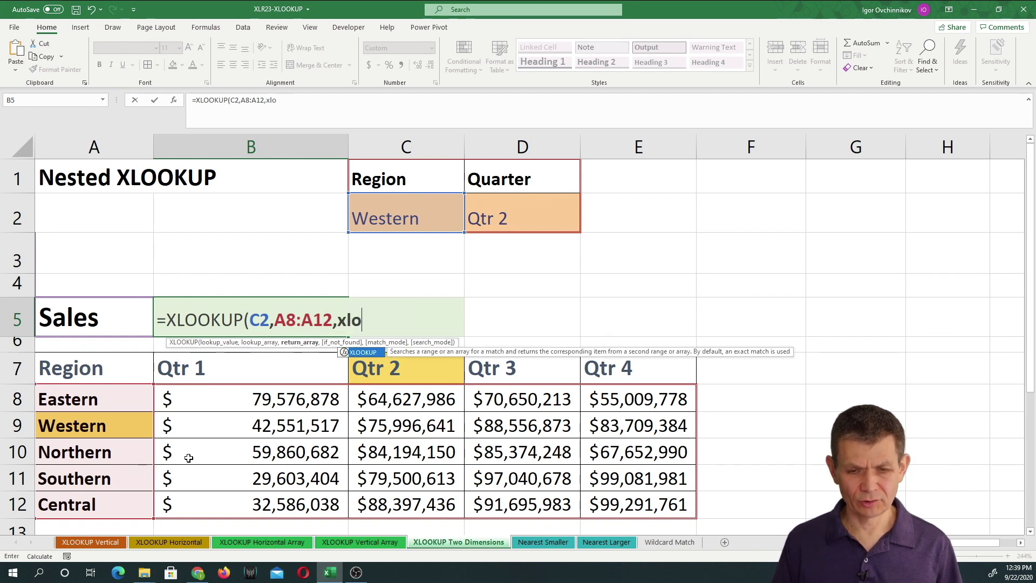
{"action": "key", "text": "Tab"}
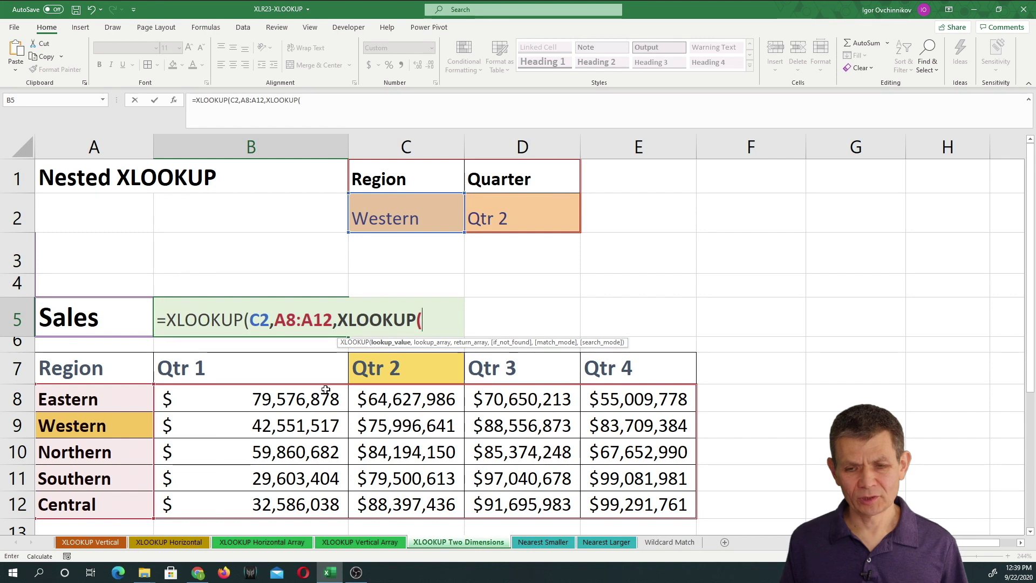
{"action": "left_click", "coordinate": [521, 218]}
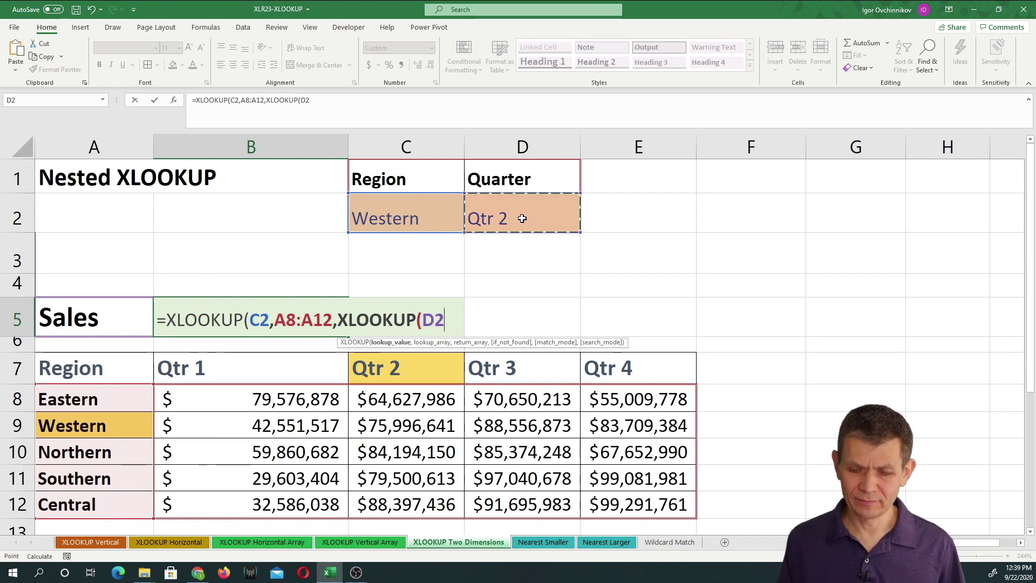
{"action": "type", "text": ","}
{"action": "left_click_drag", "start_coordinate": [229, 368], "coordinate": [619, 368]}
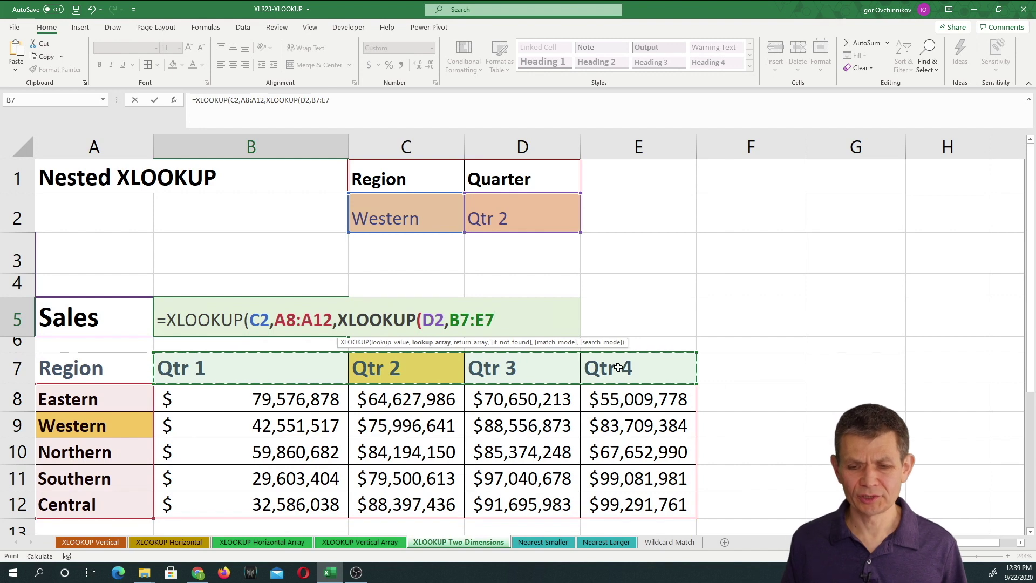
{"action": "type", "text": ","}
{"action": "left_click_drag", "start_coordinate": [210, 401], "coordinate": [613, 501]}
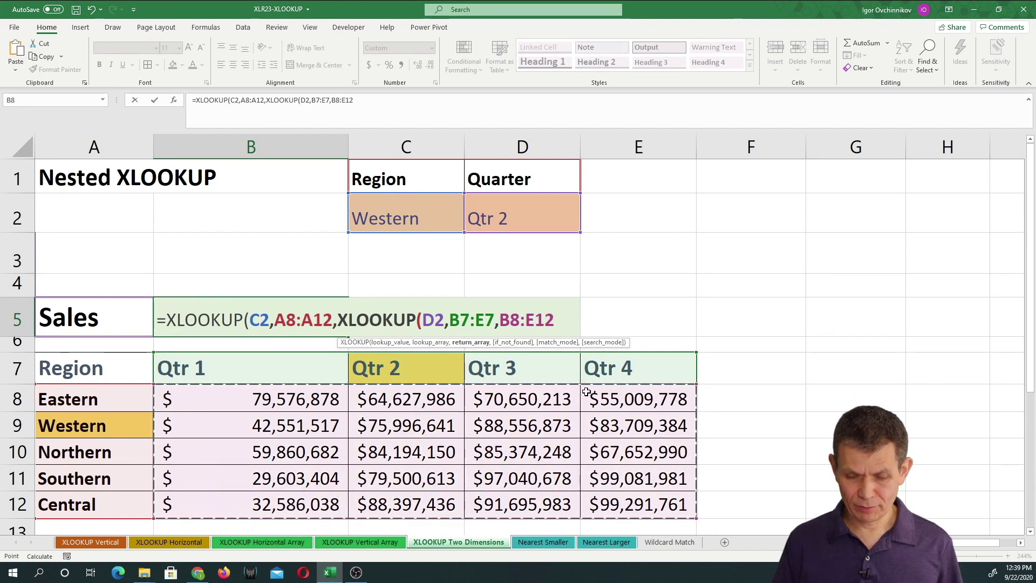
{"action": "type", "text": ")"}
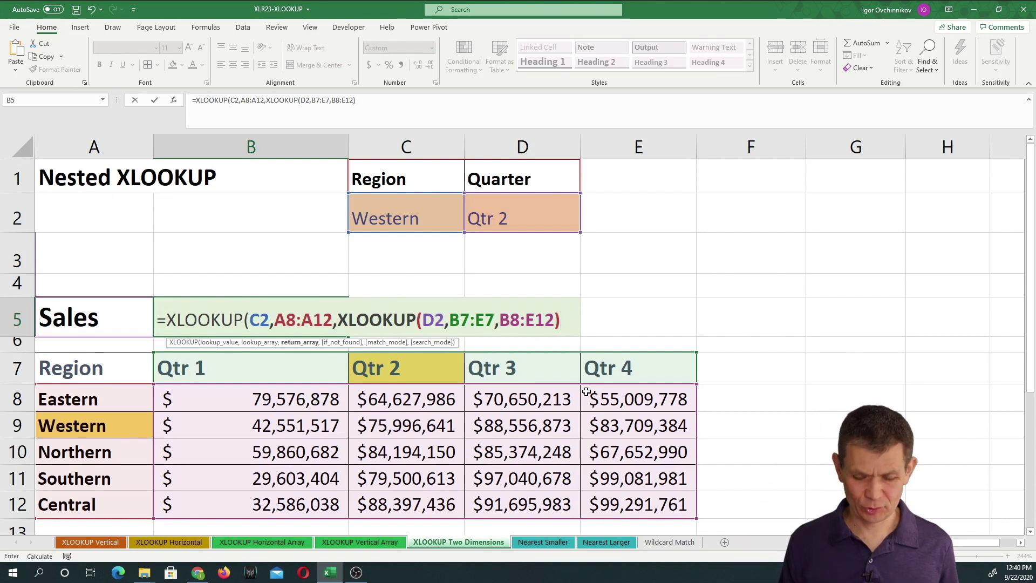
{"action": "key", "text": "ctrl+Return"}
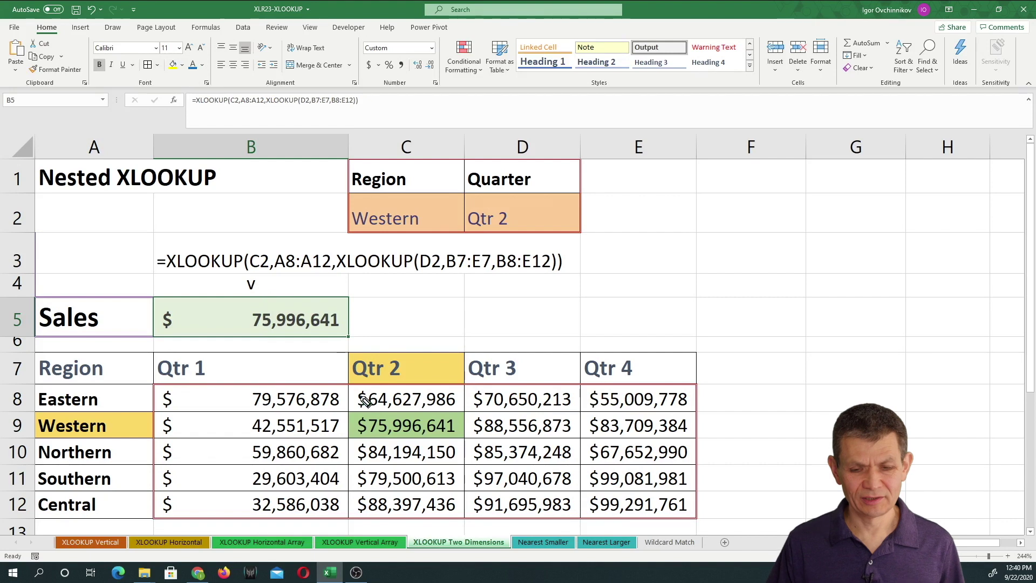
Circle the matched sales cell C9, the Western row label and the Western lookup value in ink, and draw an arrow down the Region column.
{"action": "mouse_move", "coordinate": [370, 402]}
{"action": "left_mouse_down"}
{"action": "mouse_move", "coordinate": [336, 444]}
{"action": "mouse_move", "coordinate": [431, 411]}
{"action": "mouse_move", "coordinate": [418, 408]}
{"action": "left_mouse_up"}
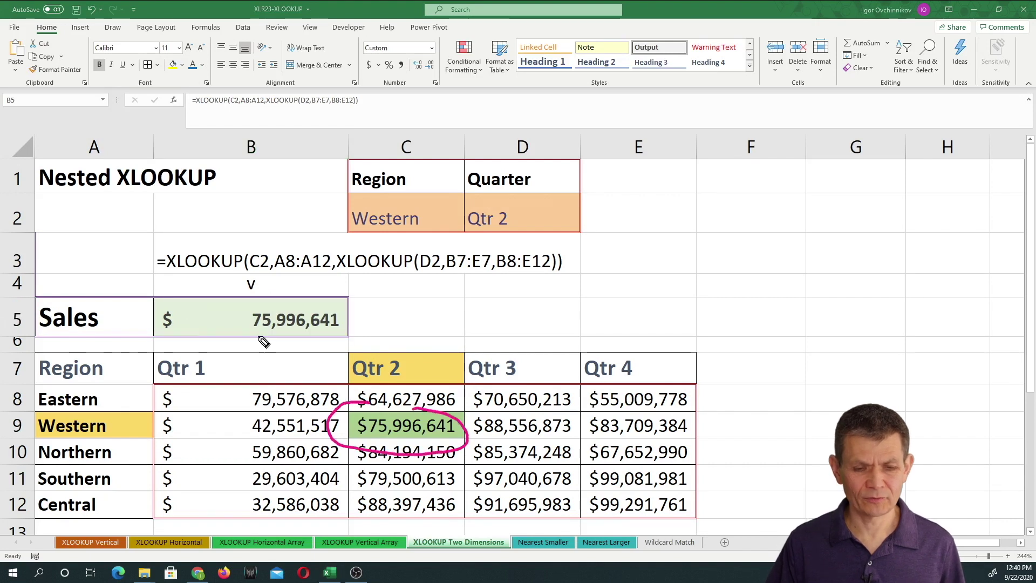
{"action": "mouse_move", "coordinate": [107, 414]}
{"action": "left_mouse_down"}
{"action": "mouse_move", "coordinate": [81, 452]}
{"action": "mouse_move", "coordinate": [105, 408]}
{"action": "left_mouse_up"}
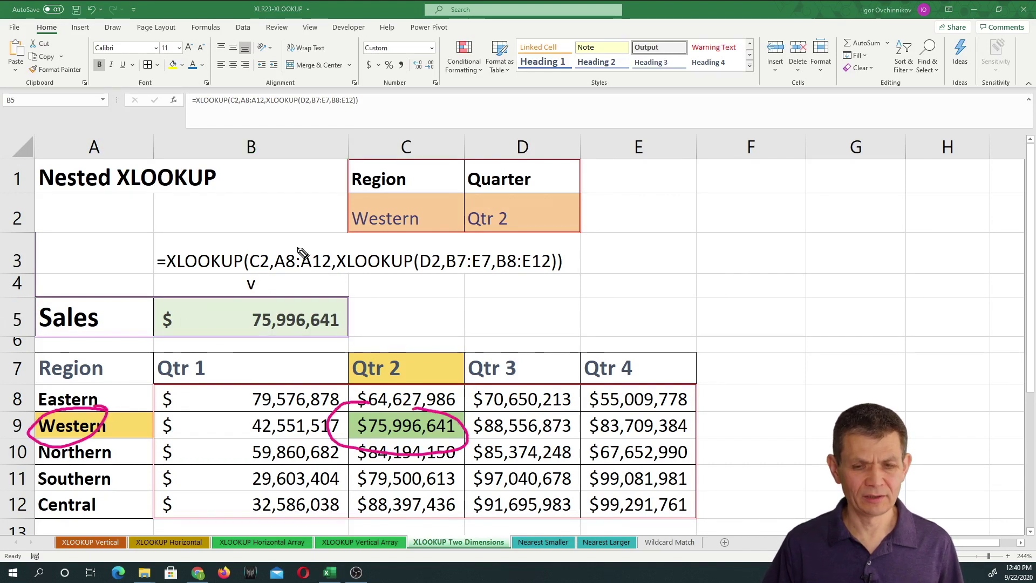
{"action": "mouse_move", "coordinate": [384, 201]}
{"action": "left_mouse_down"}
{"action": "mouse_move", "coordinate": [383, 247]}
{"action": "mouse_move", "coordinate": [388, 193]}
{"action": "left_mouse_up"}
{"action": "left_click_drag", "start_coordinate": [122, 364], "coordinate": [127, 397]}
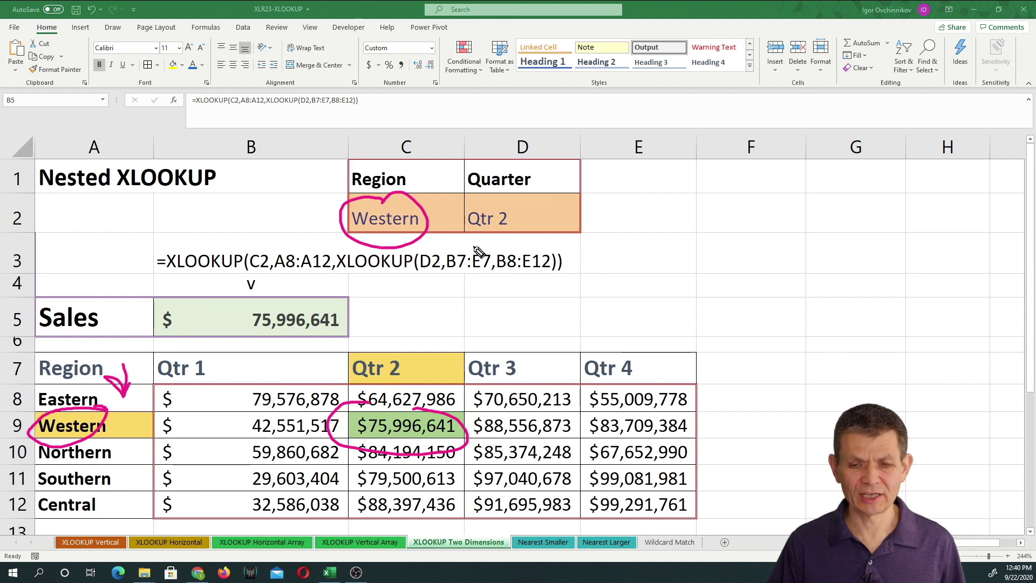
Mark the Qtr 2 lookup value, the nested arguments D2 and B7:E7, the quarter headers and the outer XLOOKUP in ink, and clear all marks.
{"action": "mouse_move", "coordinate": [510, 199]}
{"action": "left_mouse_down"}
{"action": "mouse_move", "coordinate": [512, 238]}
{"action": "mouse_move", "coordinate": [510, 197]}
{"action": "left_mouse_up"}
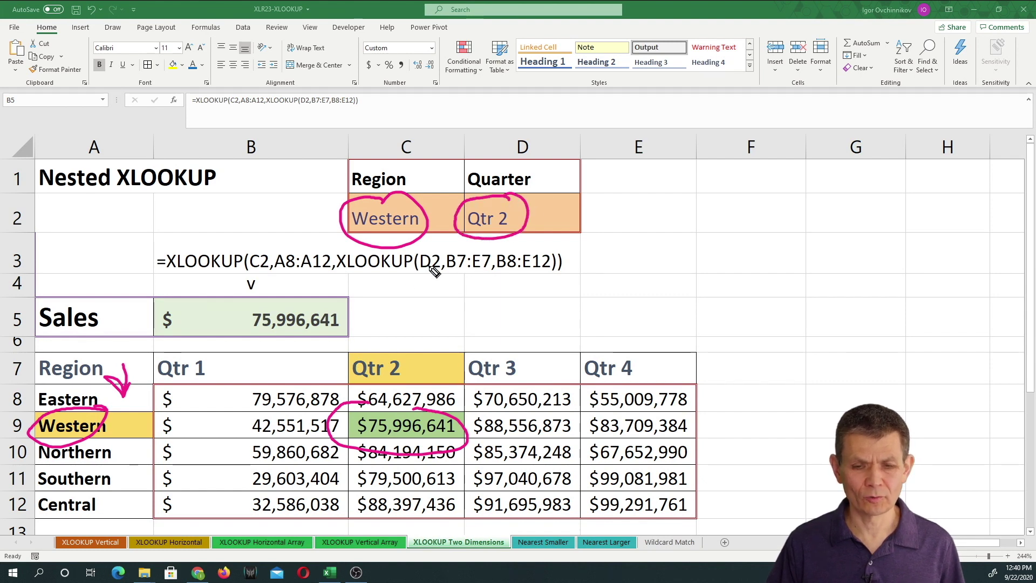
{"action": "mouse_move", "coordinate": [440, 256]}
{"action": "left_mouse_down"}
{"action": "mouse_move", "coordinate": [423, 248]}
{"action": "mouse_move", "coordinate": [426, 270]}
{"action": "mouse_move", "coordinate": [492, 278]}
{"action": "left_mouse_up"}
{"action": "mouse_move", "coordinate": [189, 345]}
{"action": "left_mouse_down"}
{"action": "mouse_move", "coordinate": [226, 386]}
{"action": "mouse_move", "coordinate": [534, 410]}
{"action": "mouse_move", "coordinate": [681, 358]}
{"action": "mouse_move", "coordinate": [170, 335]}
{"action": "left_mouse_up"}
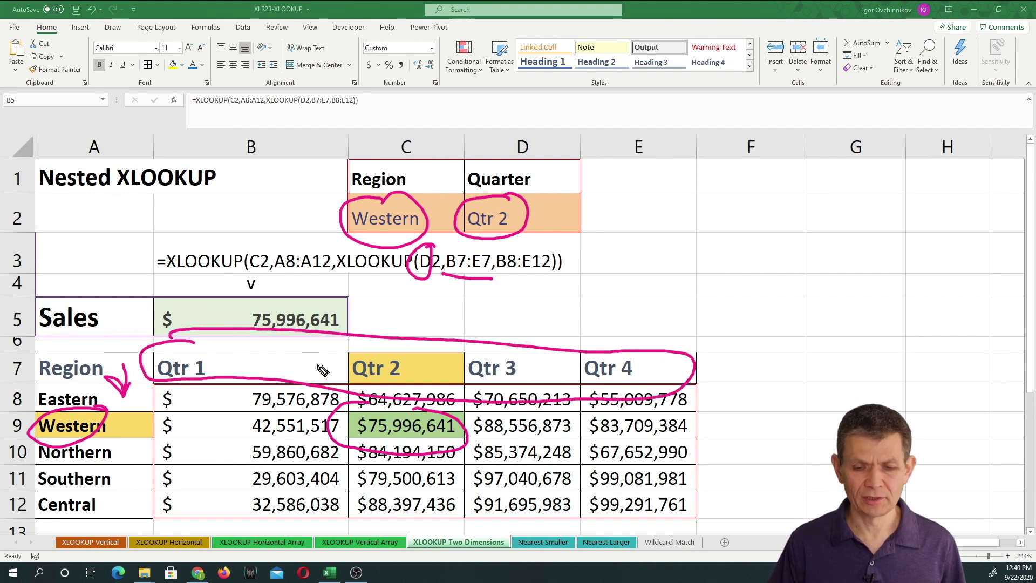
{"action": "left_click_drag", "start_coordinate": [420, 324], "coordinate": [429, 369]}
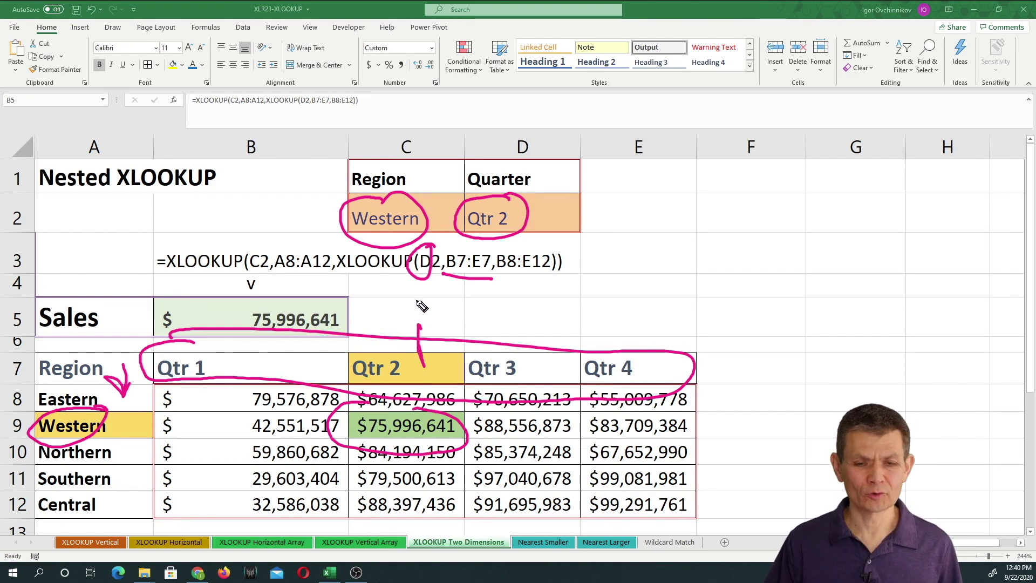
{"action": "mouse_move", "coordinate": [197, 226]}
{"action": "left_mouse_down"}
{"action": "mouse_move", "coordinate": [223, 286]}
{"action": "mouse_move", "coordinate": [218, 224]}
{"action": "left_mouse_up"}
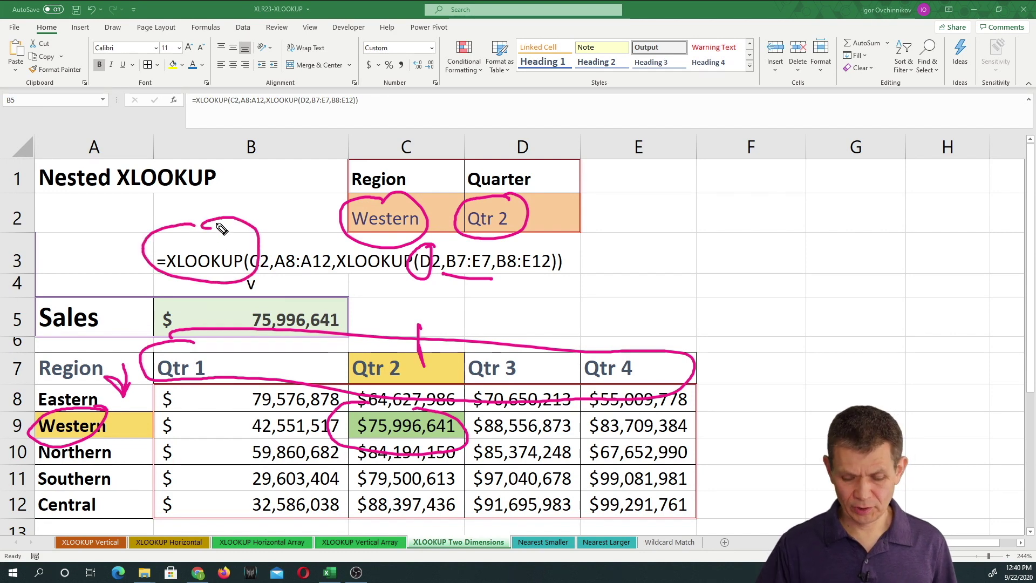
{"action": "key", "text": "Escape"}
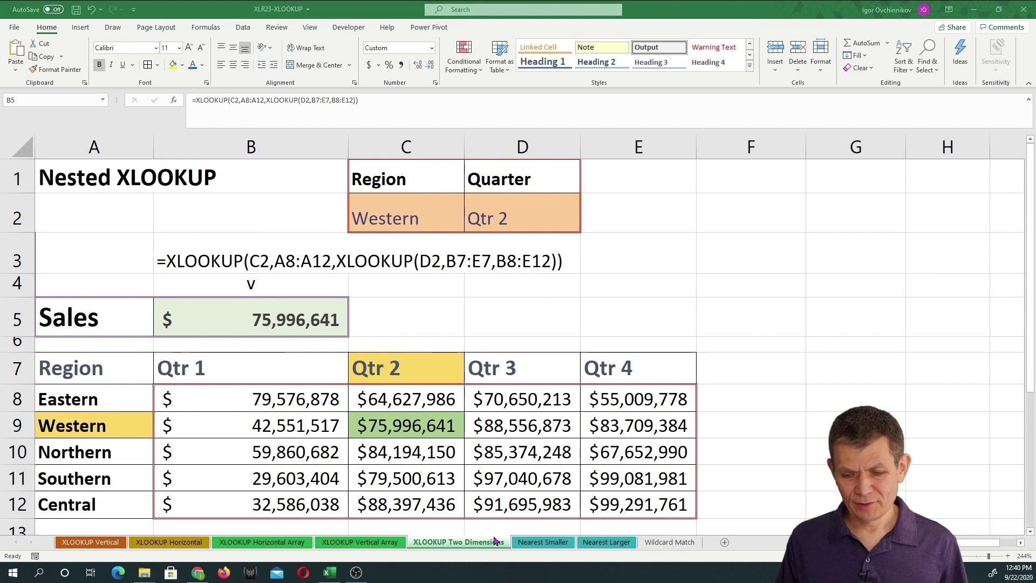
On the Nearest Smaller sheet, start an XLOOKUP formula in C2 with the column-locked lookup value $B2.
{"action": "left_click", "coordinate": [543, 543]}
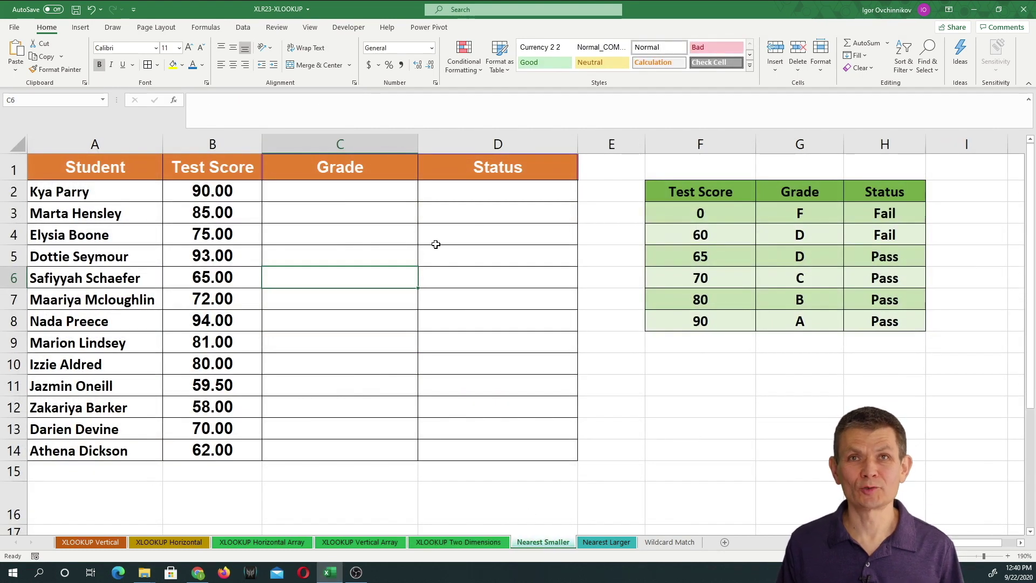
{"action": "left_click", "coordinate": [406, 195]}
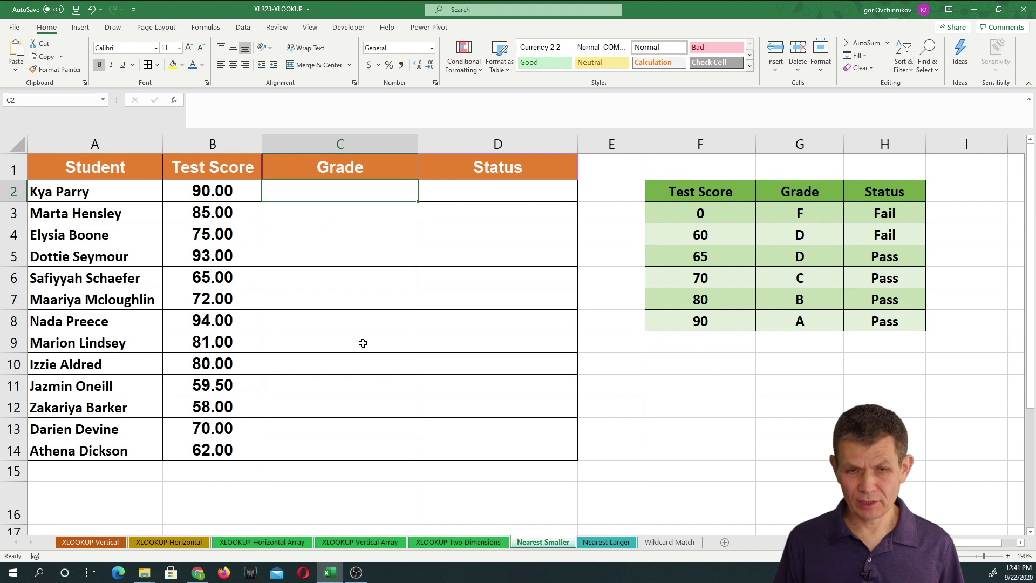
{"action": "type", "text": "=xl"}
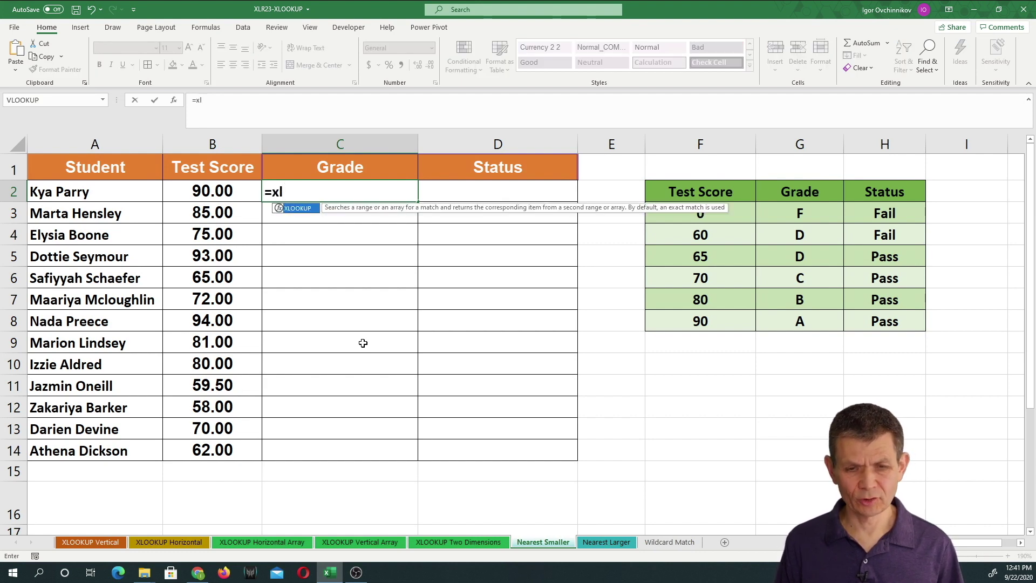
{"action": "key", "text": "Tab"}
{"action": "key", "text": "Left"}
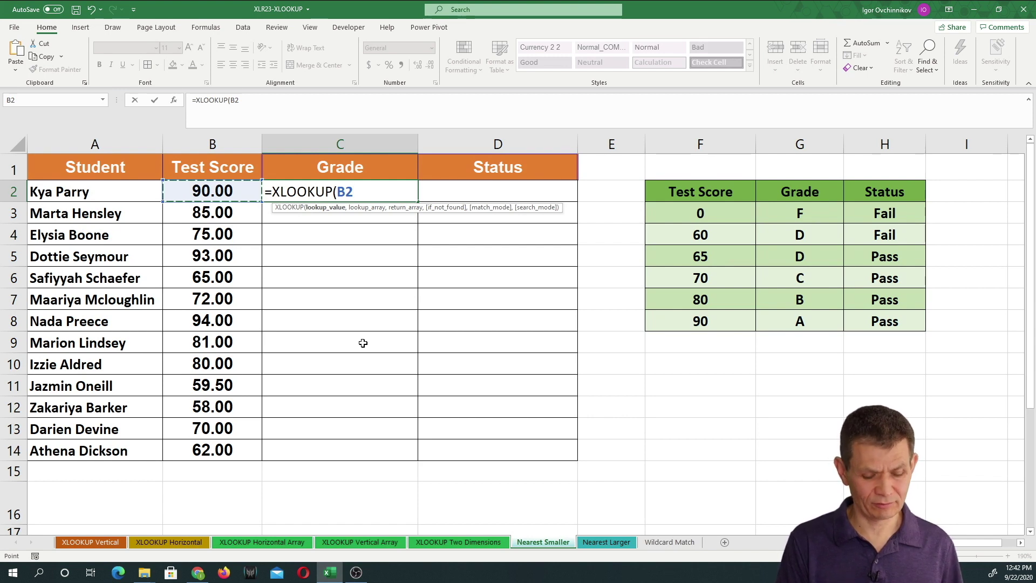
{"action": "key", "text": "F4"}
{"action": "key", "text": "F4"}
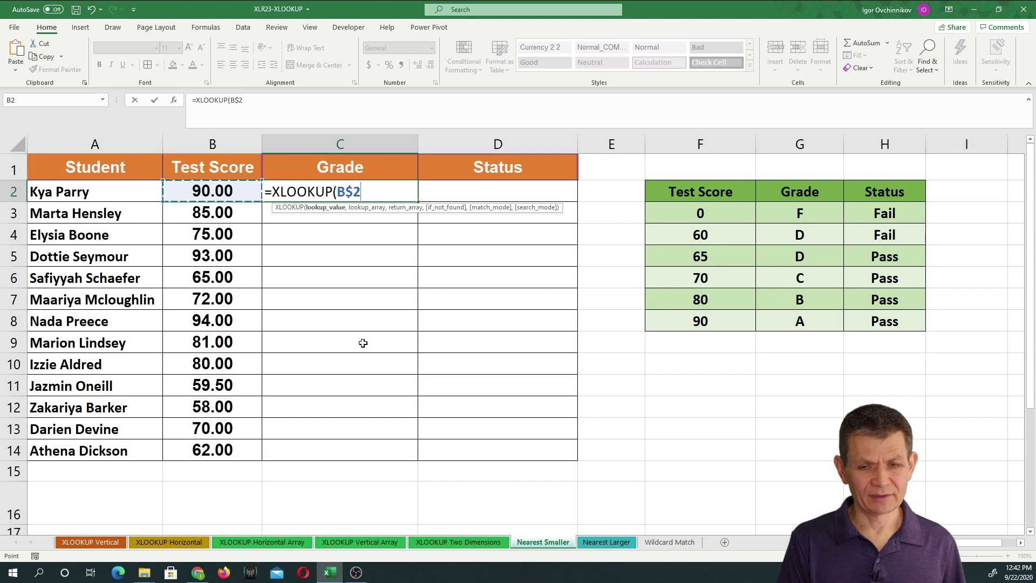
{"action": "key", "text": "F4"}
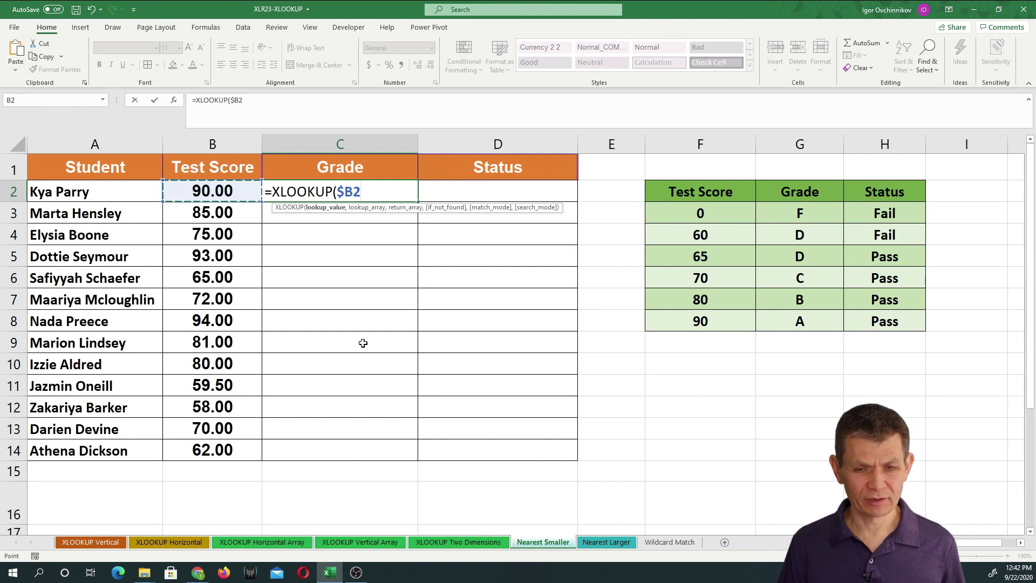
{"action": "type", "text": ","}
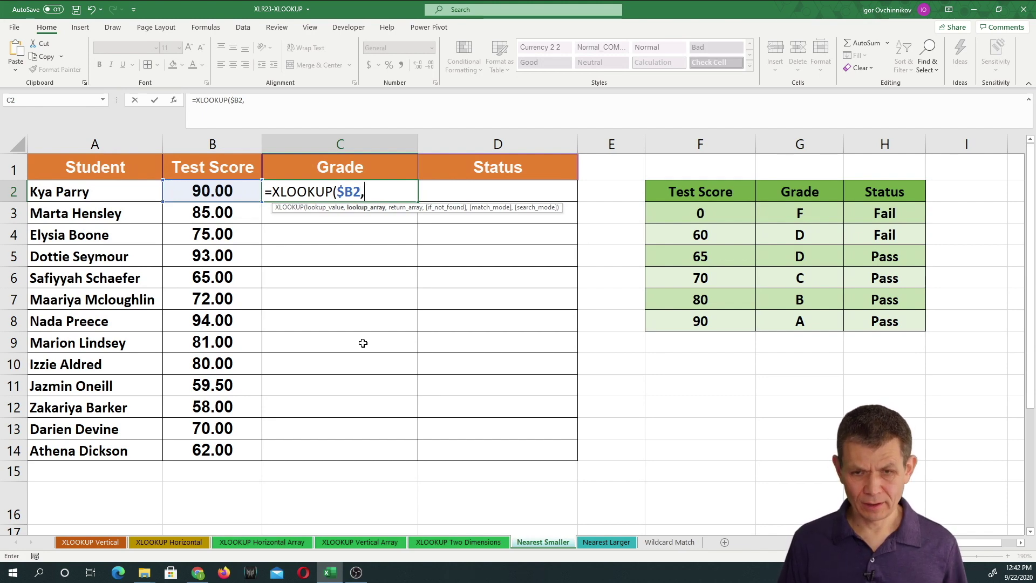
Complete the C2 formula with lookup array $F$3:$F$8 and return array $G$3:$G$8, and fill it down to C14.
{"action": "left_click_drag", "start_coordinate": [737, 211], "coordinate": [738, 320]}
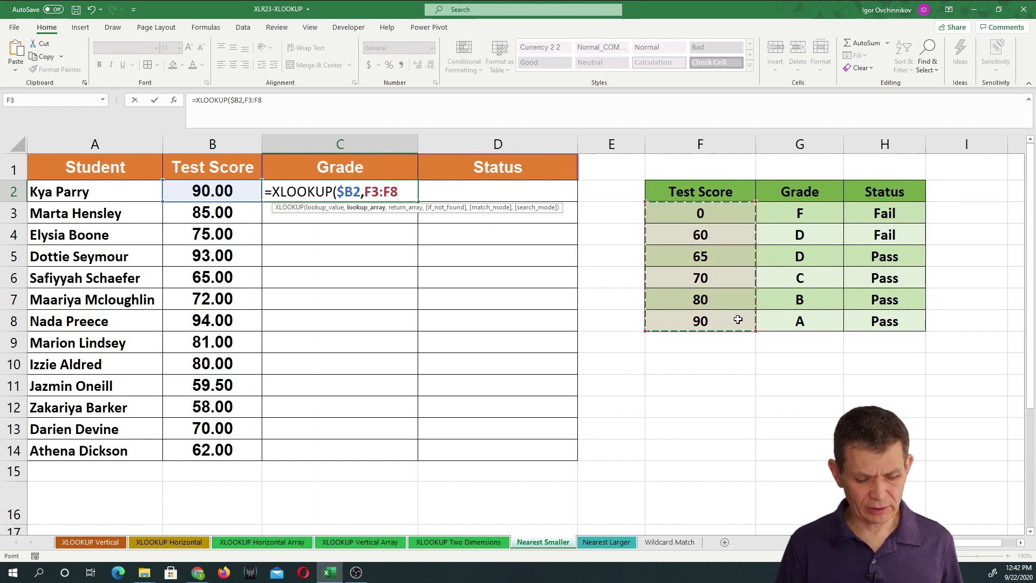
{"action": "key", "text": "F4"}
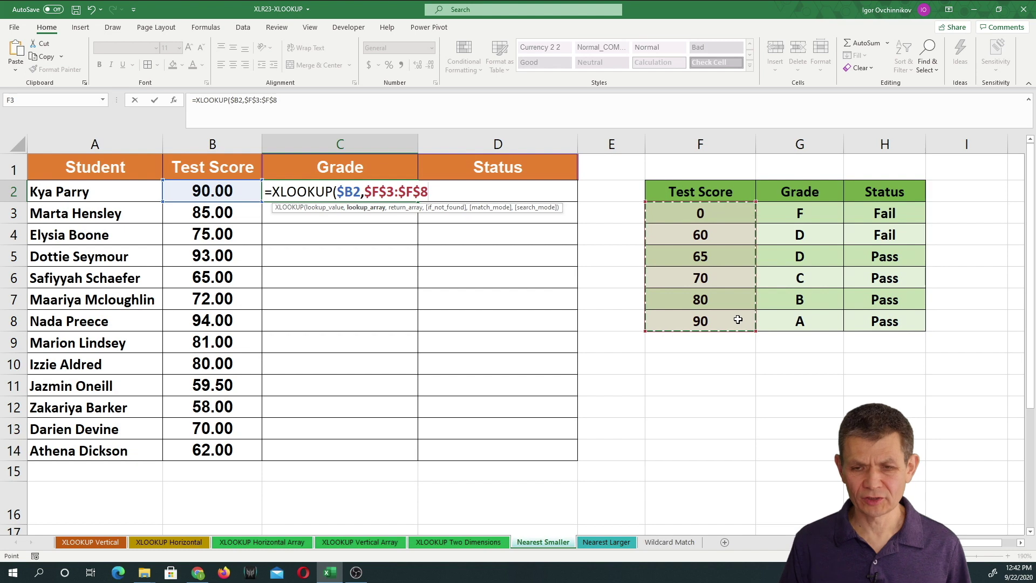
{"action": "type", "text": ","}
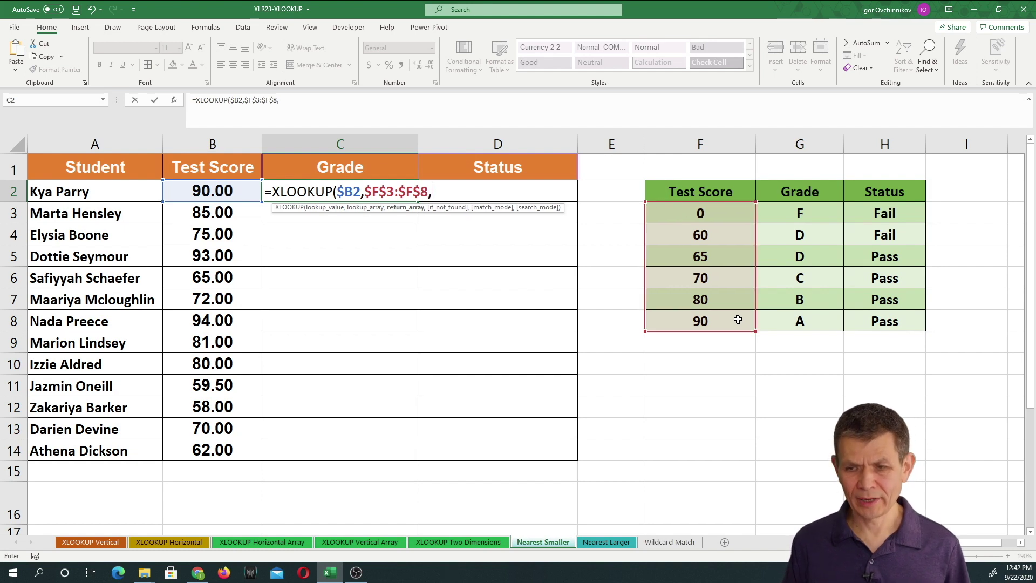
{"action": "left_click_drag", "start_coordinate": [799, 212], "coordinate": [818, 325]}
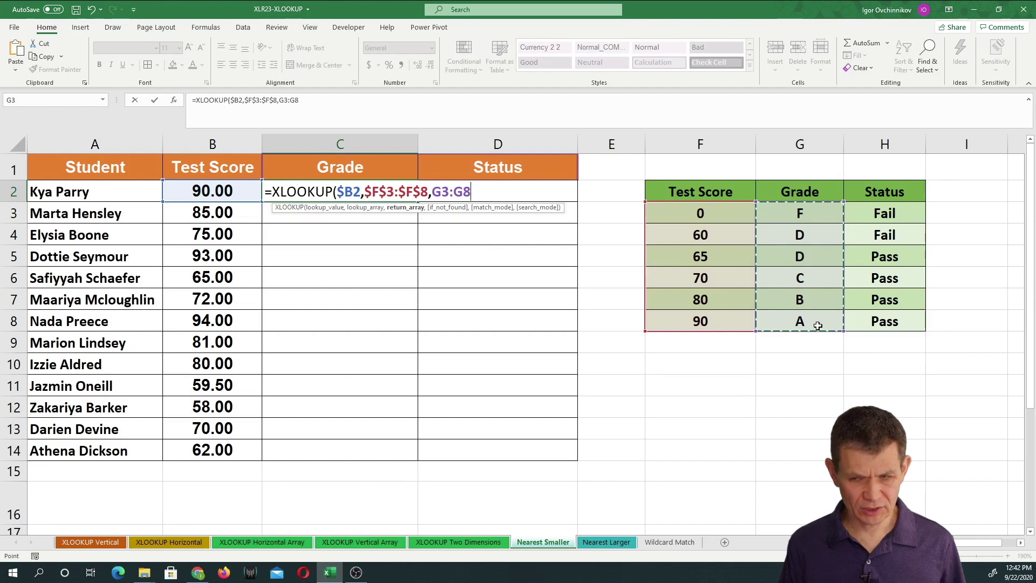
{"action": "key", "text": "F4"}
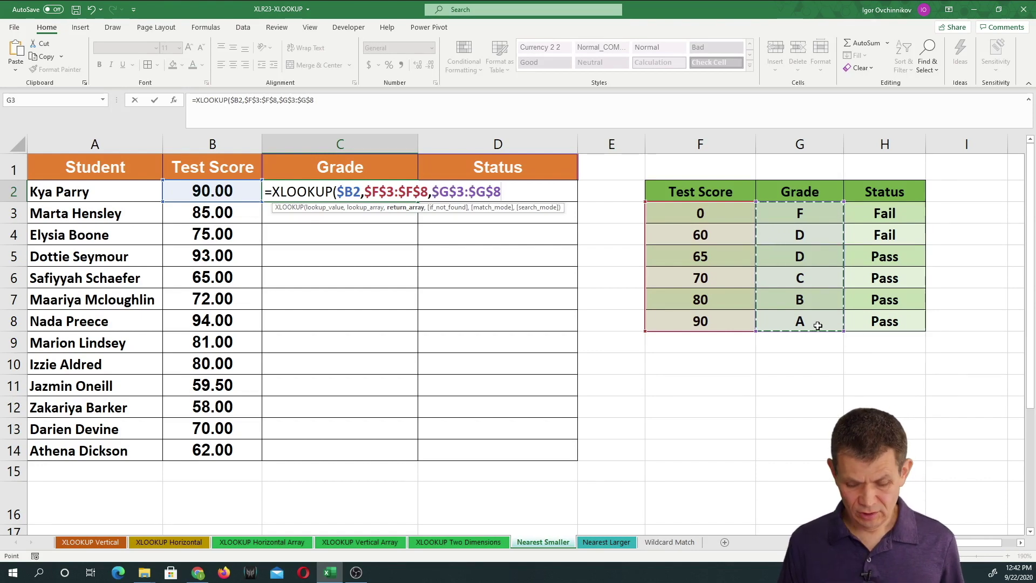
{"action": "key", "text": "ctrl+Return"}
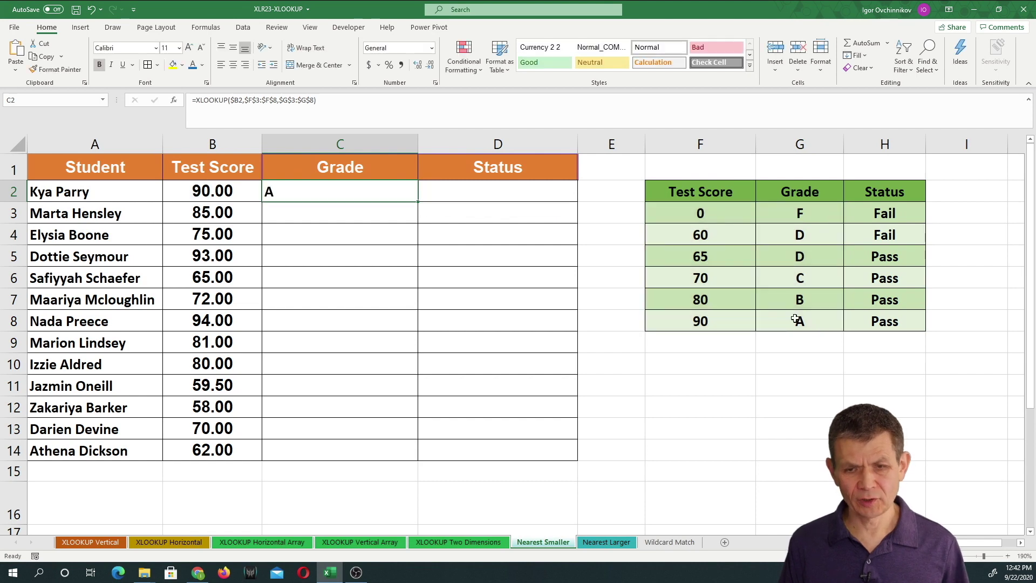
{"action": "double_click", "coordinate": [418, 202]}
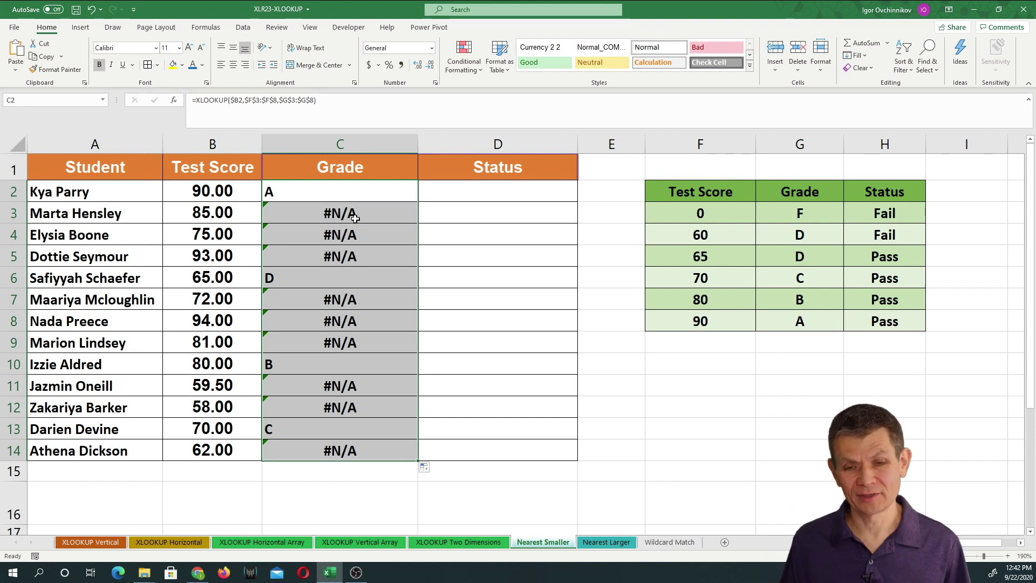
{"action": "left_click", "coordinate": [341, 217]}
{"action": "left_click", "coordinate": [204, 213]}
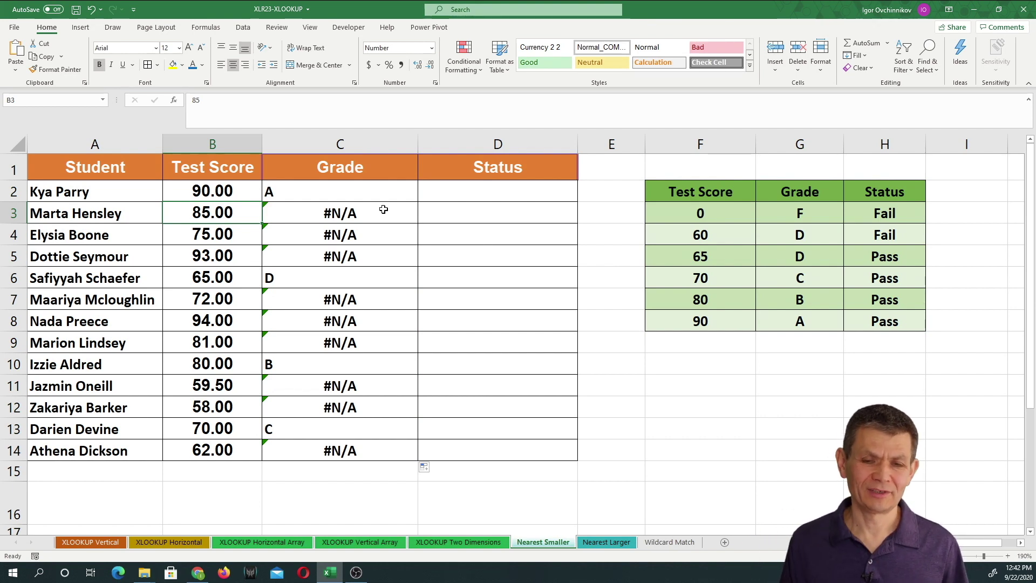
Add the not-found text "<=Not found" and match mode -1 to the C2 formula, and refill the Grade column down to C14.
{"action": "double_click", "coordinate": [386, 190]}
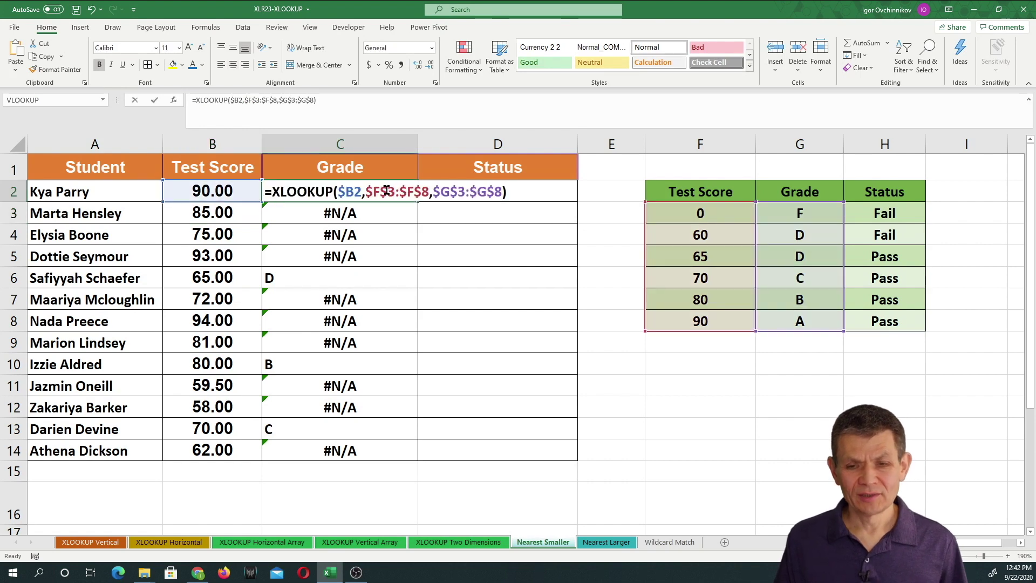
{"action": "left_click", "coordinate": [501, 193]}
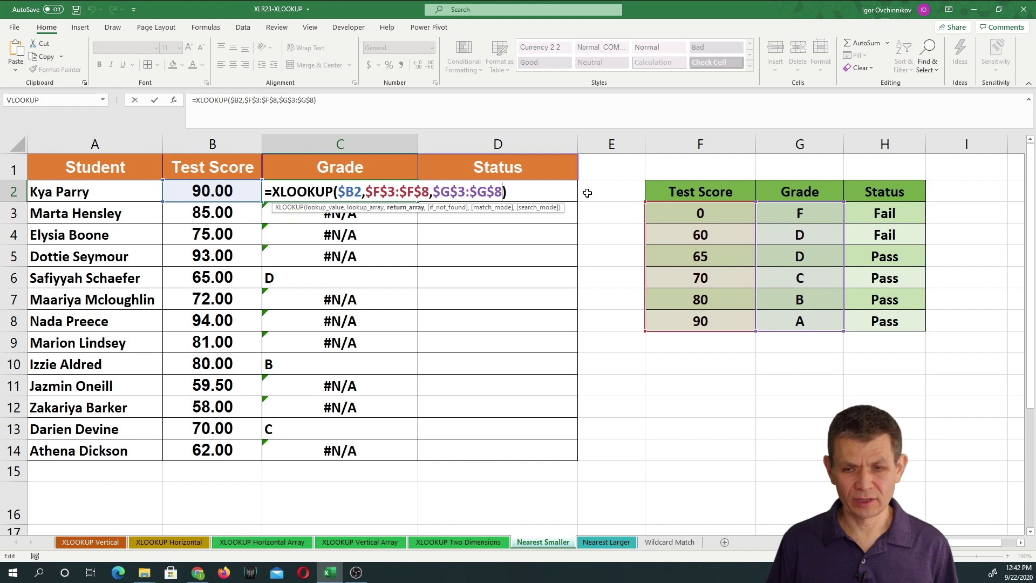
{"action": "type", "text": ","}
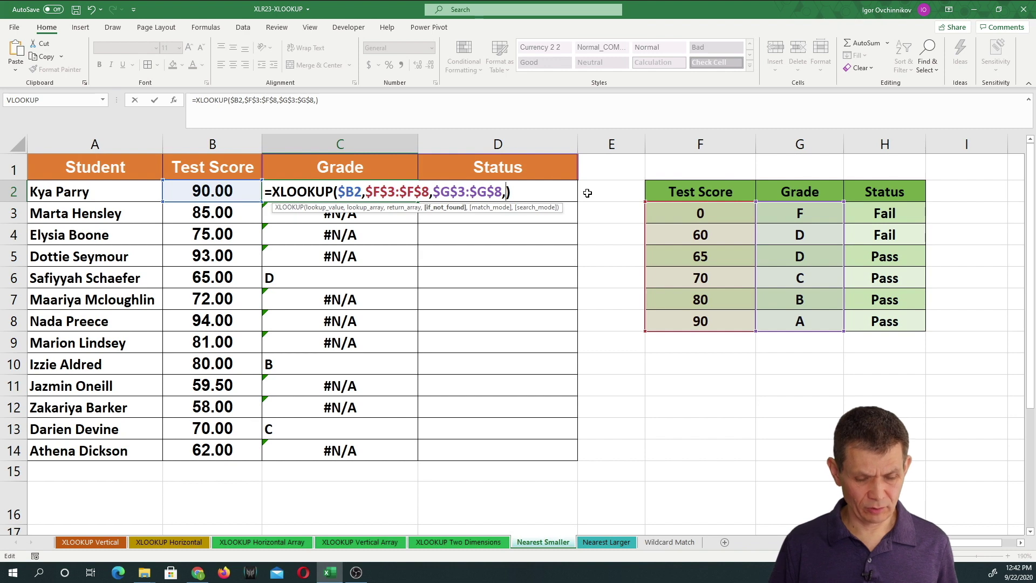
{"action": "type", "text": "\"<=Not found\""}
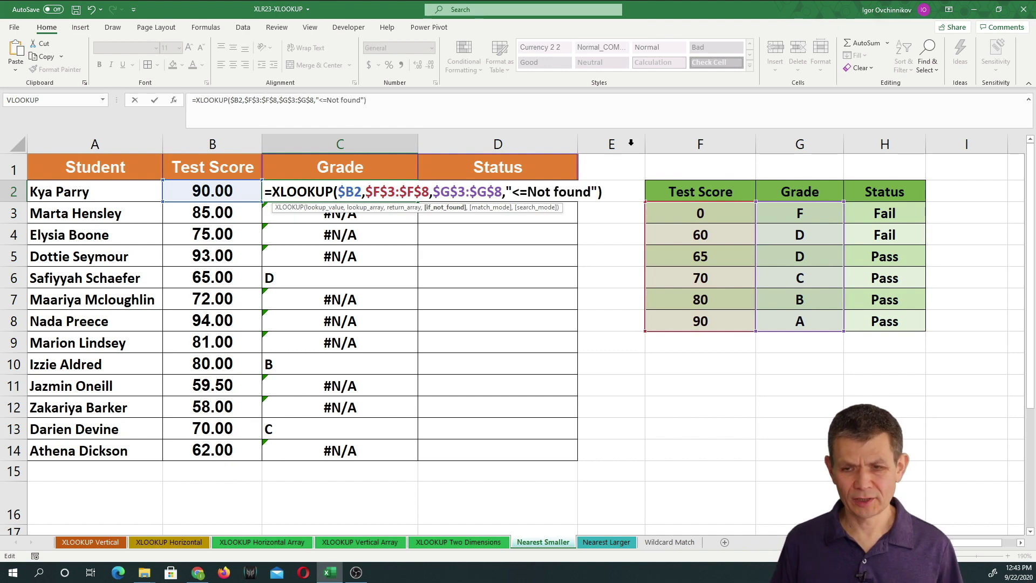
{"action": "type", "text": ","}
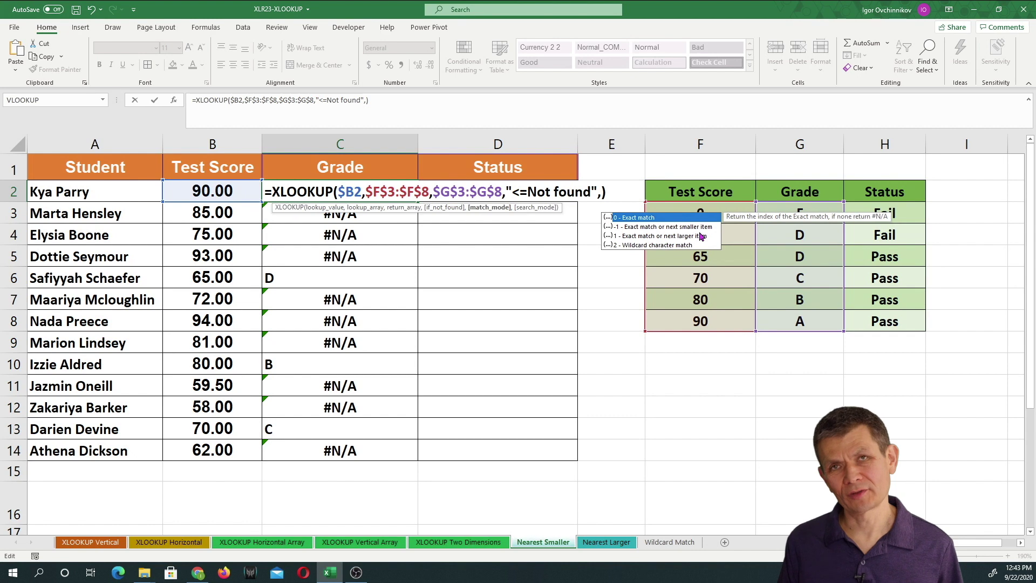
{"action": "key", "text": "Down"}
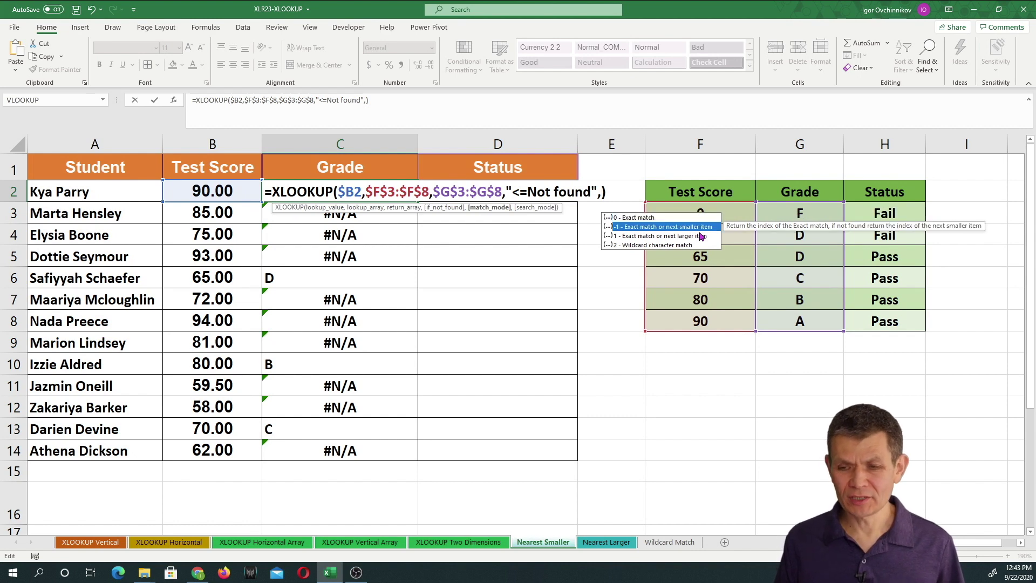
{"action": "double_click", "coordinate": [659, 232]}
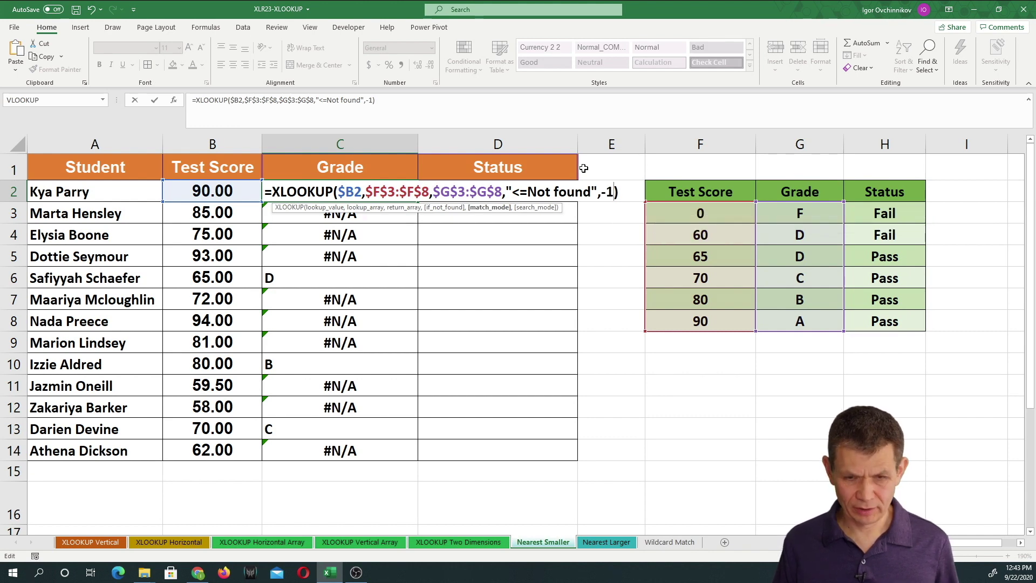
{"action": "key", "text": "ctrl+Return"}
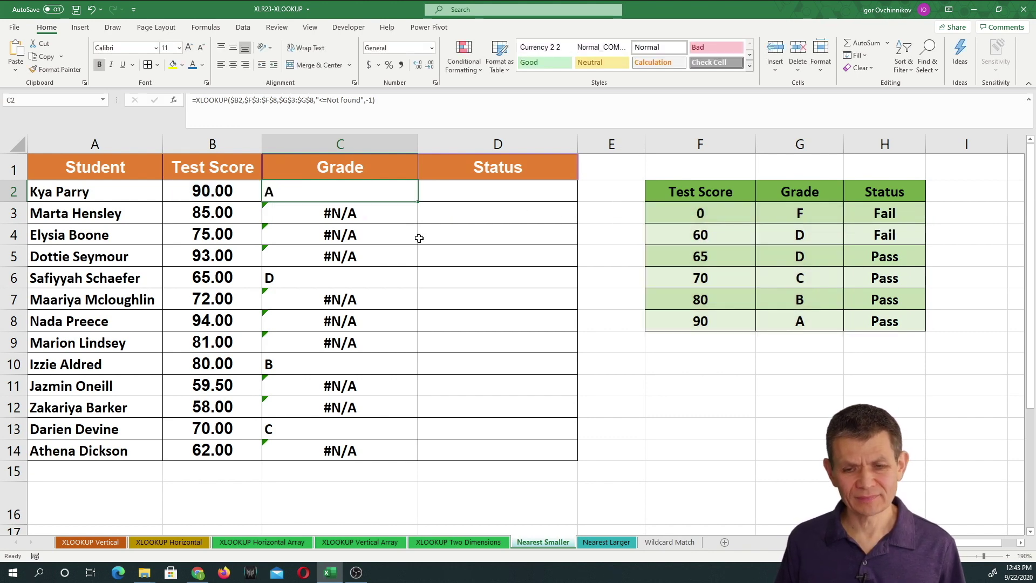
{"action": "double_click", "coordinate": [416, 203]}
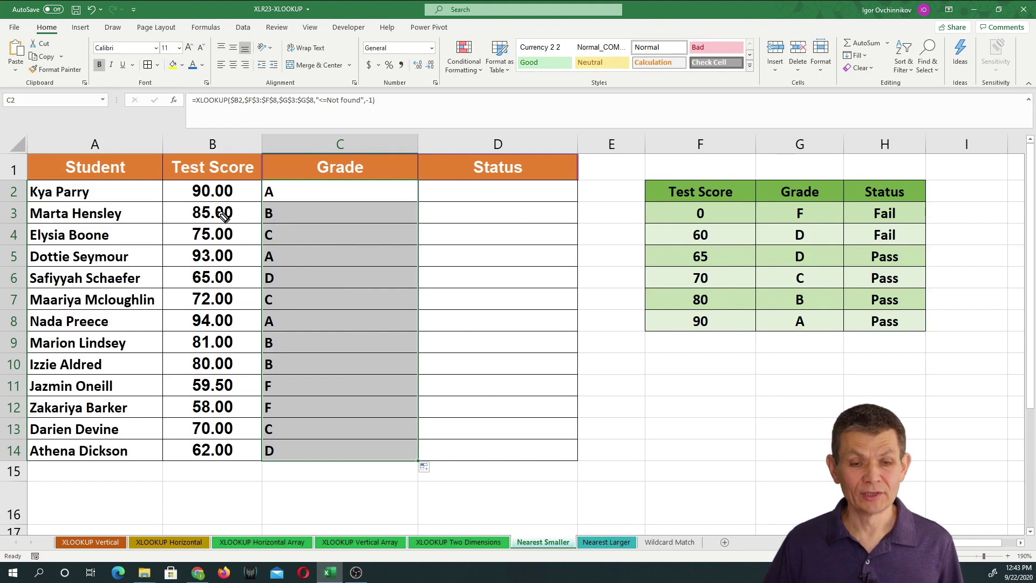
Circle score 85.00, mark its place between 80 and 90, circle 80 and B, draw an arrow to C3, and clear the ink.
{"action": "mouse_move", "coordinate": [219, 200]}
{"action": "left_mouse_down"}
{"action": "mouse_move", "coordinate": [179, 219]}
{"action": "mouse_move", "coordinate": [238, 205]}
{"action": "left_mouse_up"}
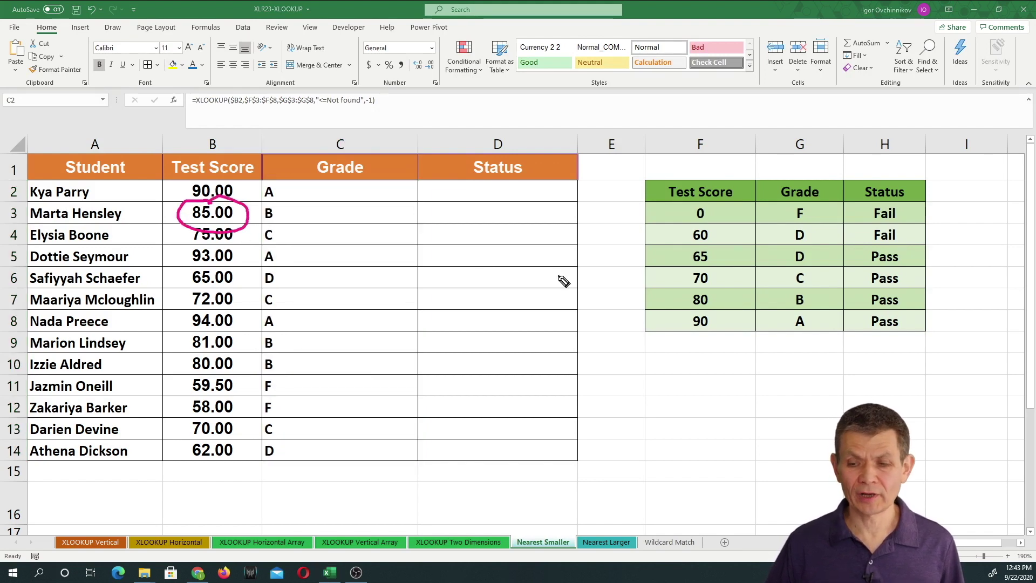
{"action": "left_click_drag", "start_coordinate": [619, 312], "coordinate": [661, 314]}
{"action": "left_click_drag", "start_coordinate": [595, 305], "coordinate": [607, 321]}
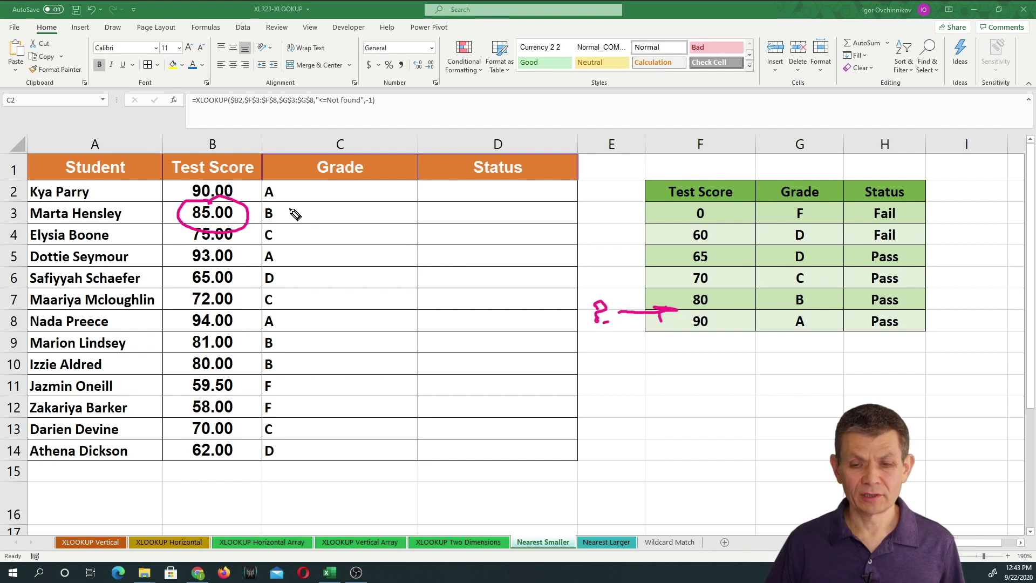
{"action": "mouse_move", "coordinate": [721, 292]}
{"action": "left_mouse_down"}
{"action": "mouse_move", "coordinate": [681, 308]}
{"action": "mouse_move", "coordinate": [725, 286]}
{"action": "left_mouse_up"}
{"action": "mouse_move", "coordinate": [805, 302]}
{"action": "left_mouse_down"}
{"action": "mouse_move", "coordinate": [798, 286]}
{"action": "mouse_move", "coordinate": [826, 303]}
{"action": "mouse_move", "coordinate": [794, 282]}
{"action": "mouse_move", "coordinate": [578, 225]}
{"action": "mouse_move", "coordinate": [346, 204]}
{"action": "mouse_move", "coordinate": [287, 212]}
{"action": "left_mouse_up"}
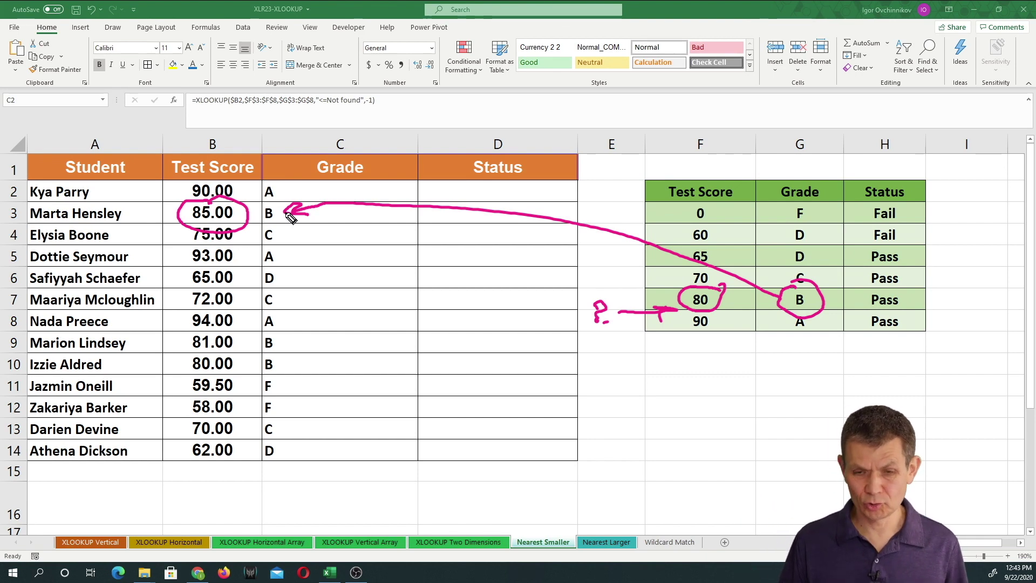
{"action": "key", "text": "Escape"}
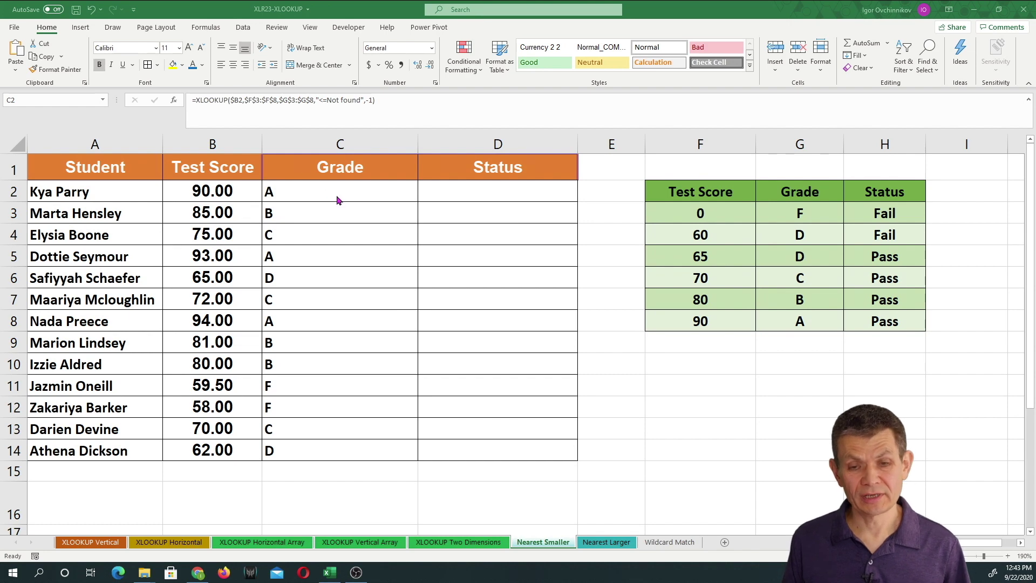
With C2:C14 selected, edit the Grade formula and replace its return array $G$3:$G$8 with the start of a nested XLOOKUP.
{"action": "key", "text": "ctrl+shift+Down"}
{"action": "key", "text": "F2"}
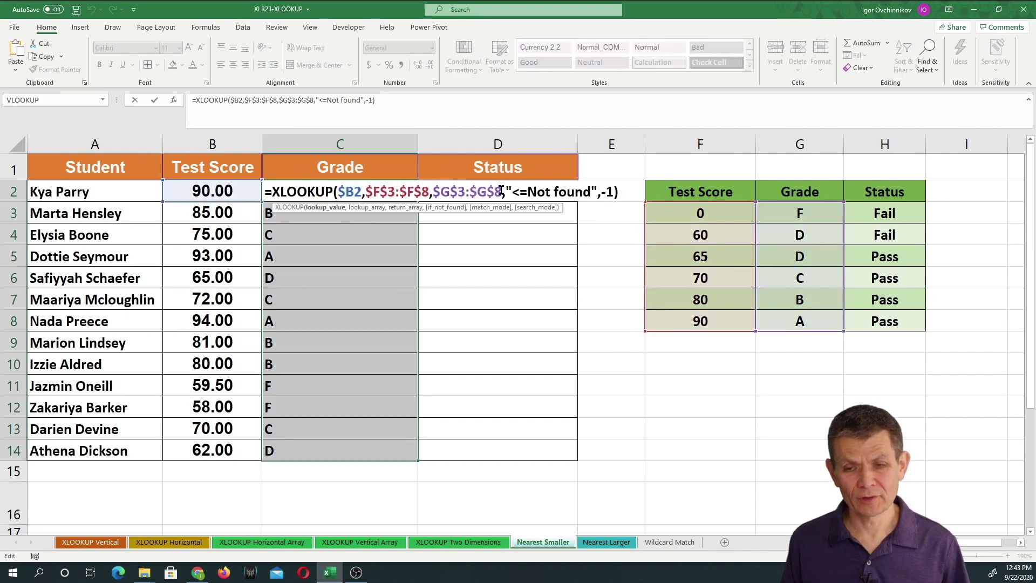
{"action": "left_click_drag", "start_coordinate": [501, 191], "coordinate": [434, 191]}
{"action": "key", "text": "Delete"}
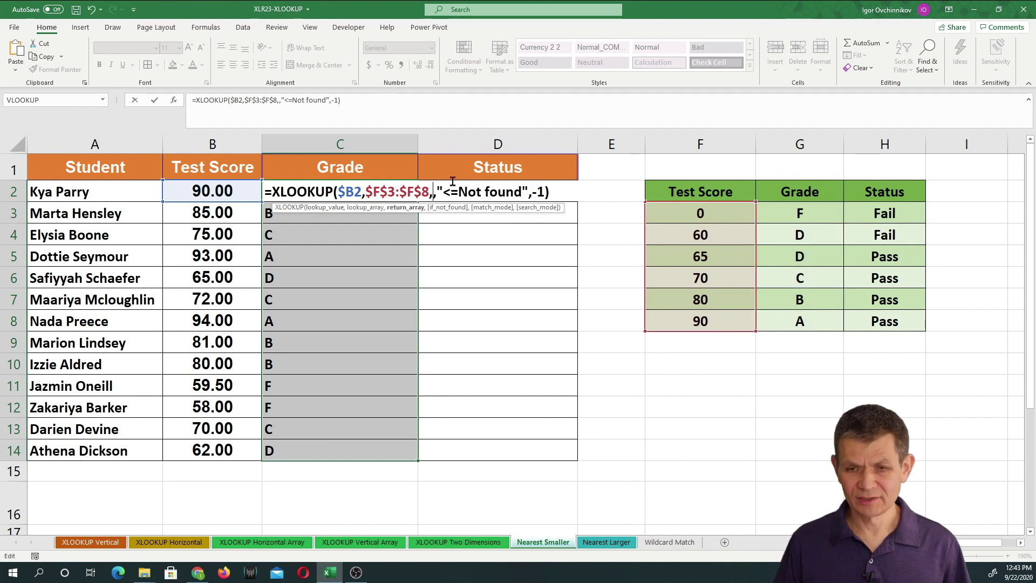
{"action": "type", "text": "xlo"}
{"action": "key", "text": "Tab"}
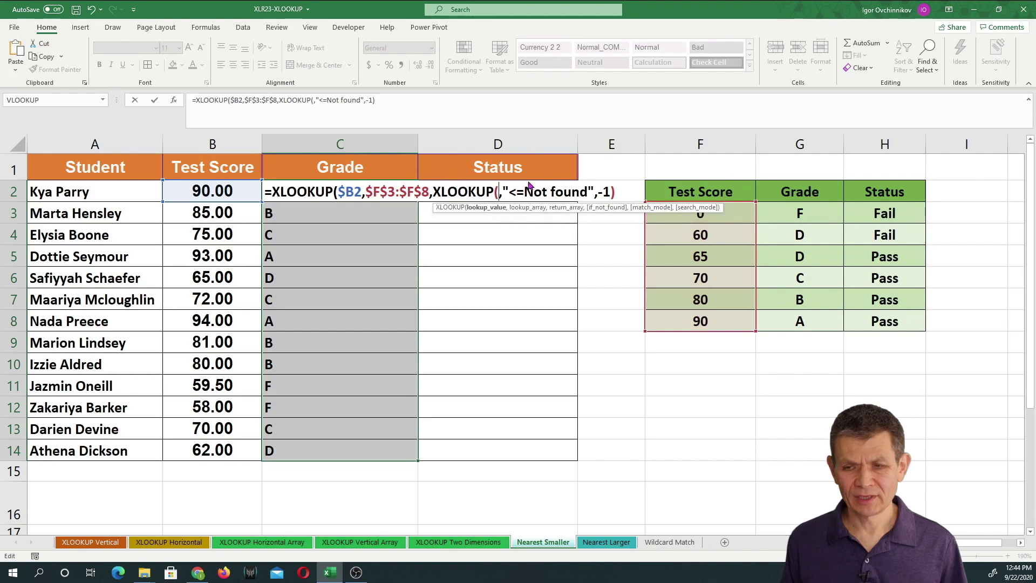
Give the nested XLOOKUP in the C2 formula the lookup value C$1 and lookup array $F$2:$H$2.
{"action": "left_click", "coordinate": [347, 168]}
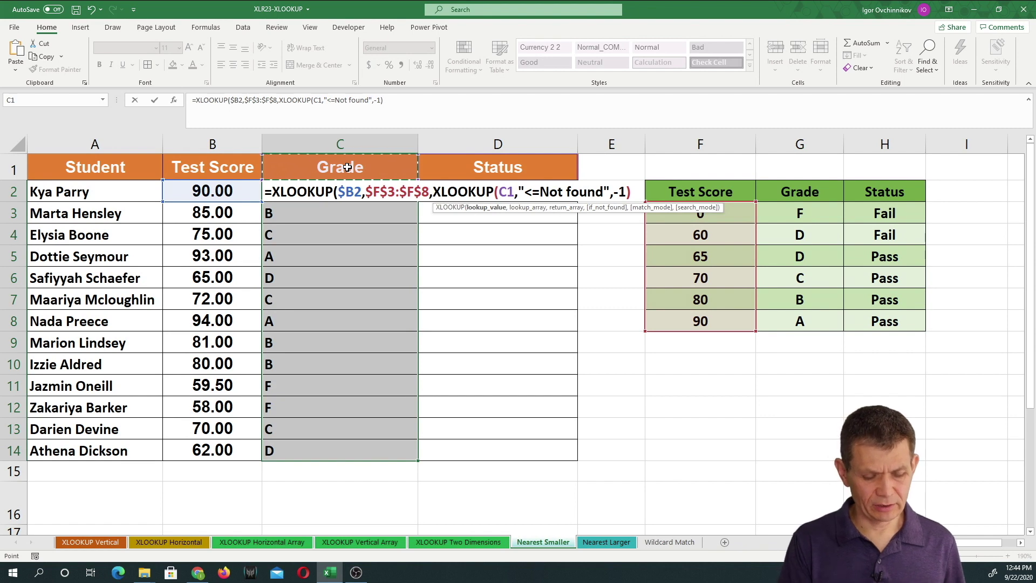
{"action": "key", "text": "F4"}
{"action": "key", "text": "F4"}
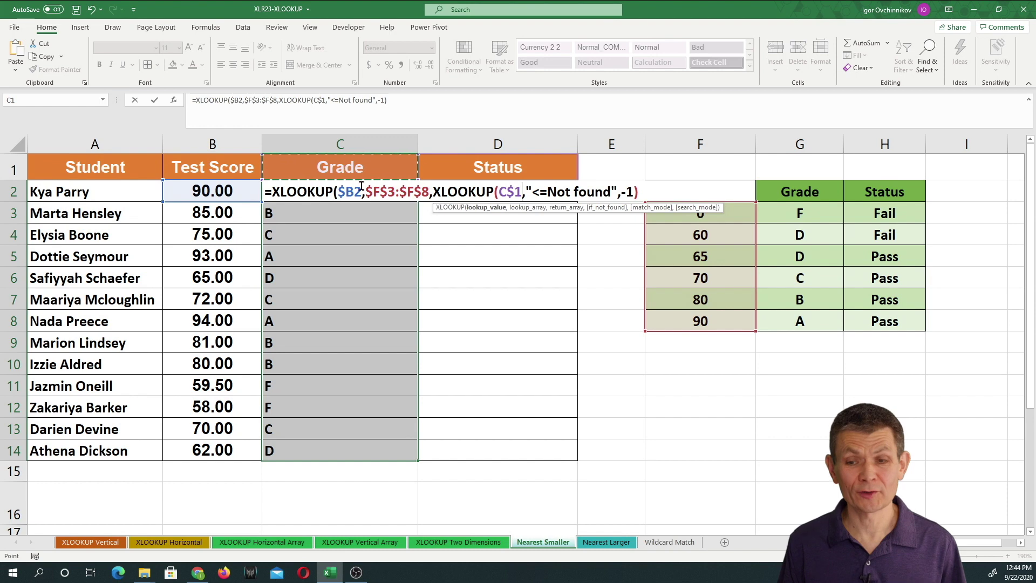
{"action": "type", "text": ","}
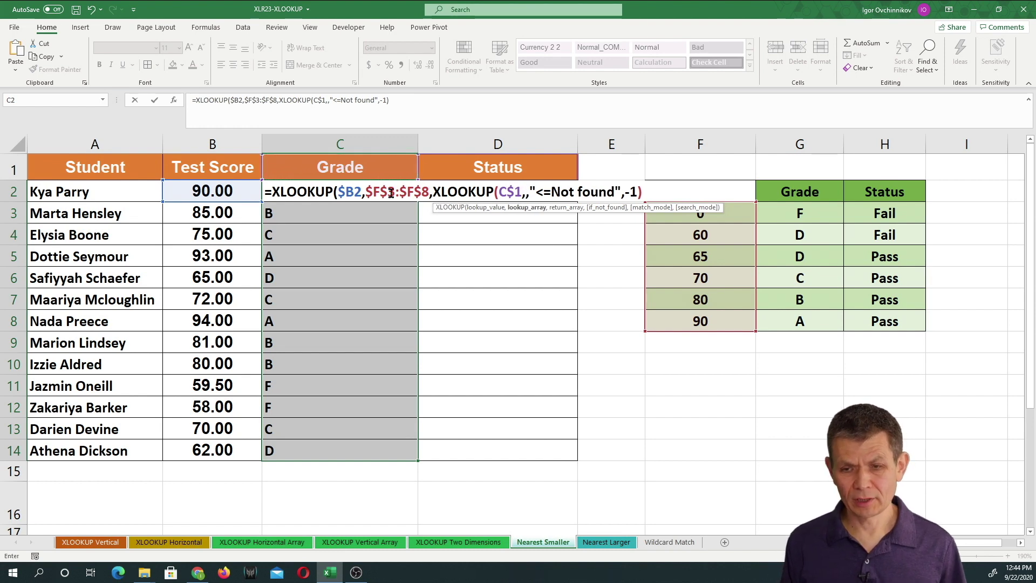
{"action": "left_click_drag", "start_coordinate": [871, 198], "coordinate": [726, 200]}
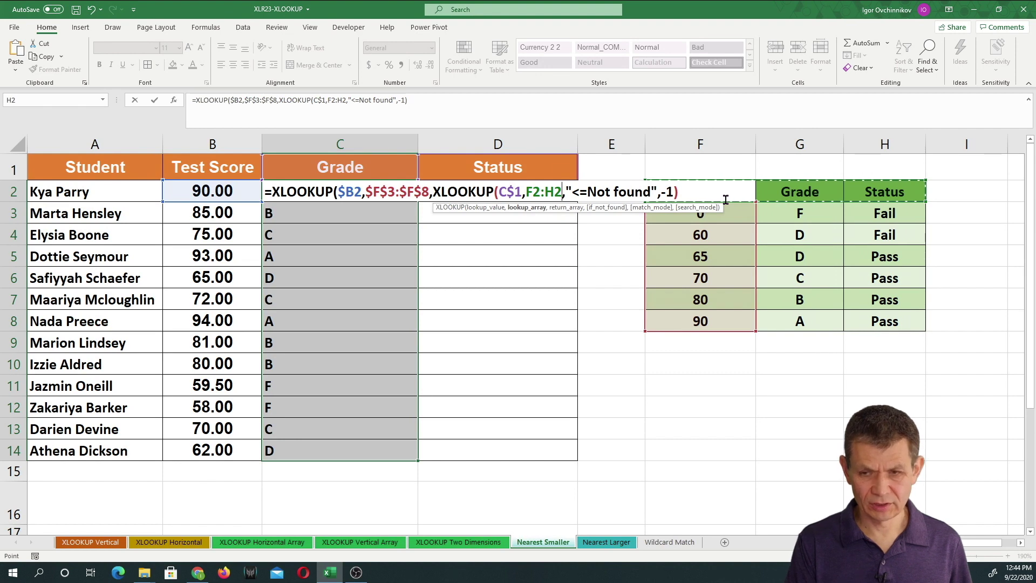
{"action": "key", "text": "F4"}
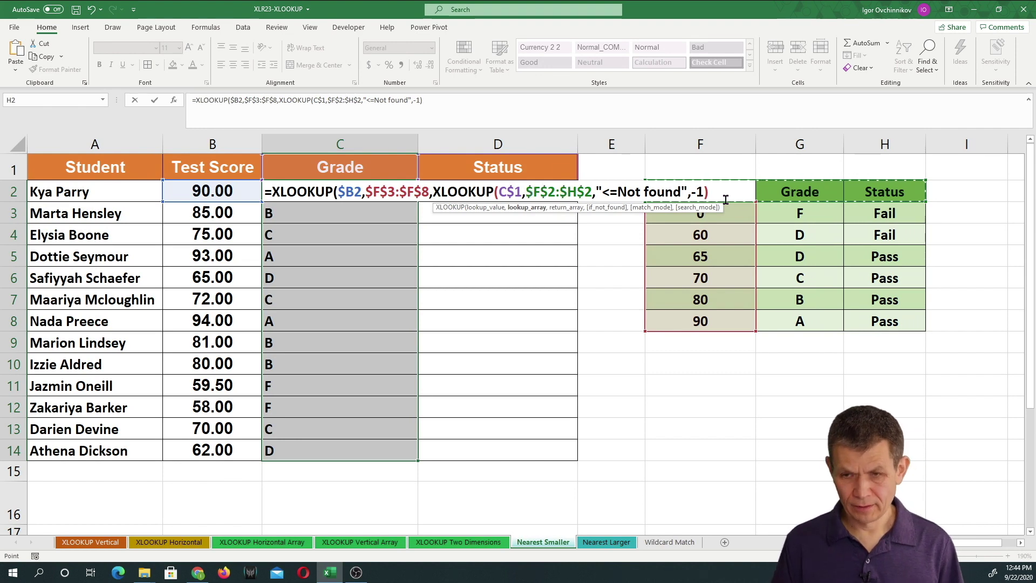
Complete the nested XLOOKUP with return array $F$3:$H$8, enter the formula in C2:C14, and fill it across to the Status column.
{"action": "type", "text": ","}
{"action": "left_click_drag", "start_coordinate": [731, 214], "coordinate": [868, 317]}
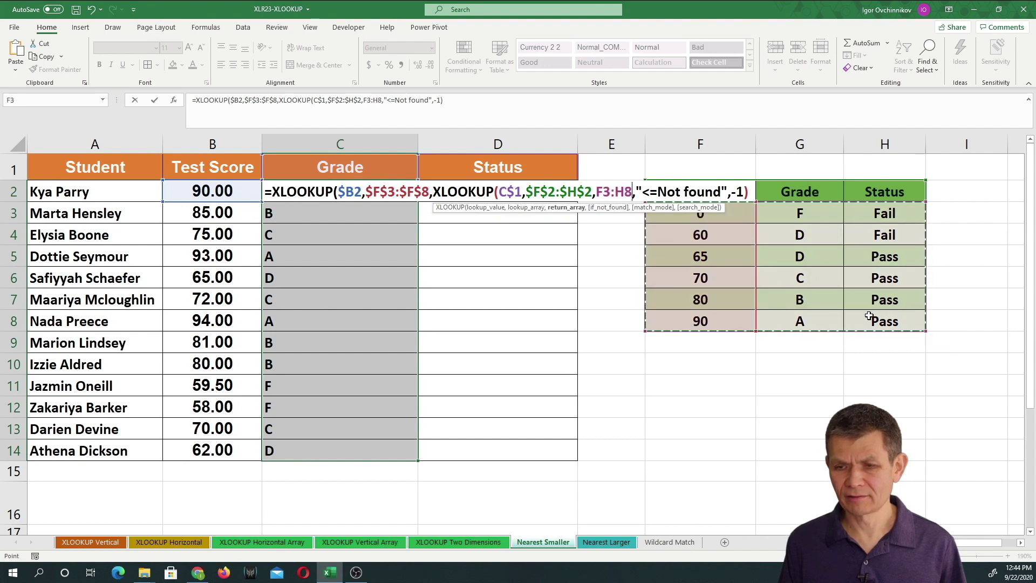
{"action": "key", "text": "F4"}
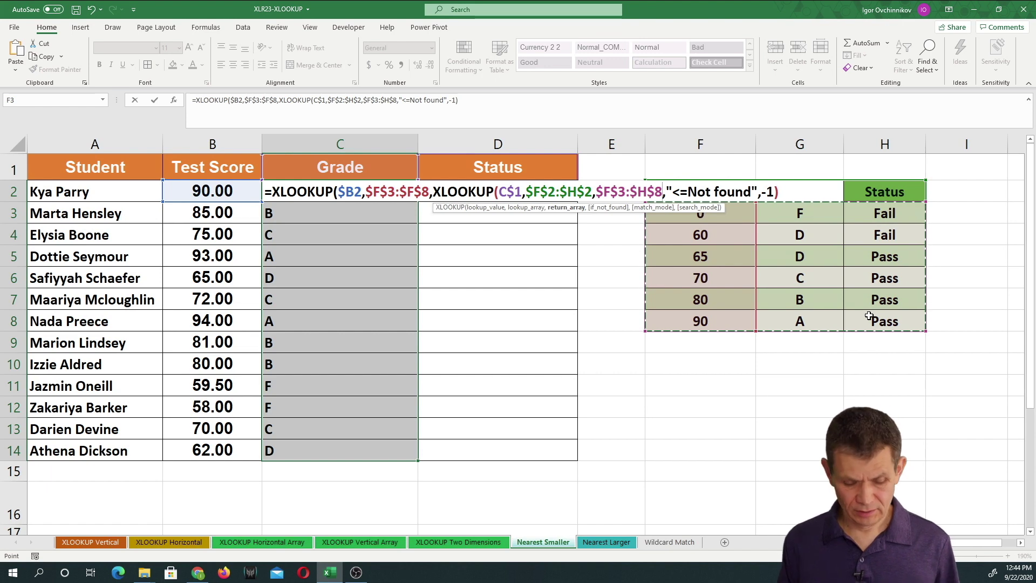
{"action": "type", "text": ")"}
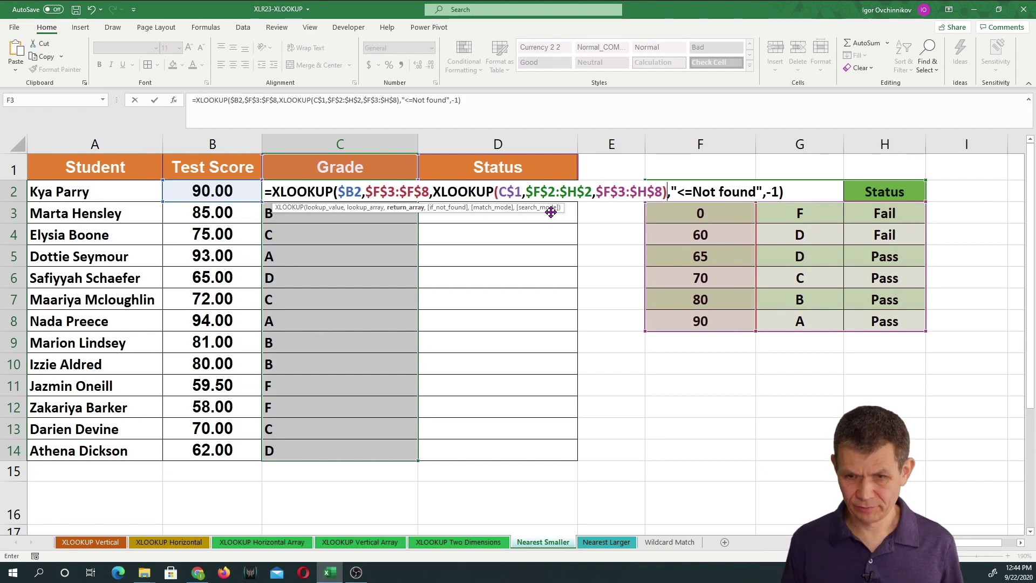
{"action": "key", "text": "ctrl+Return"}
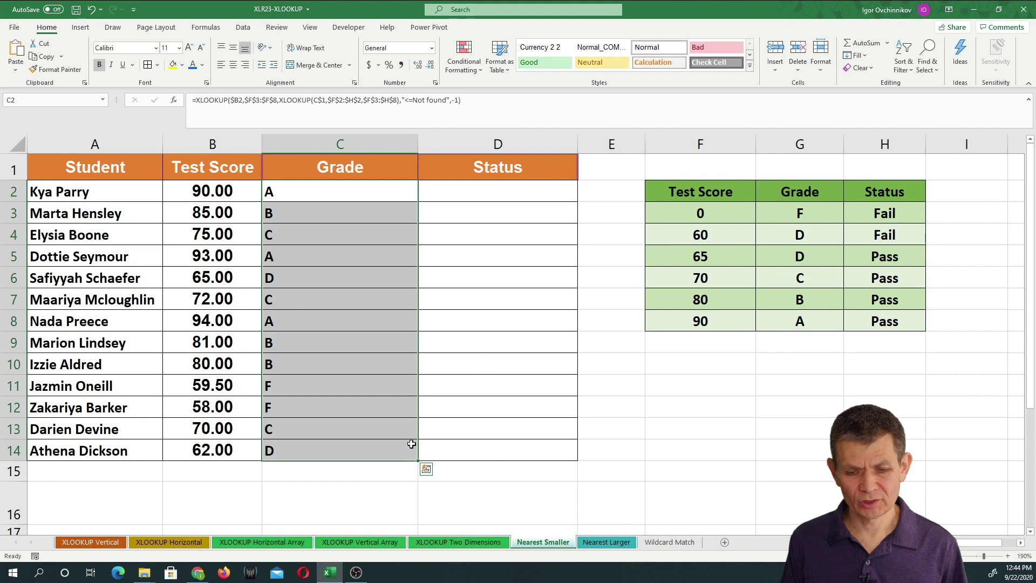
{"action": "left_click_drag", "start_coordinate": [418, 461], "coordinate": [520, 457]}
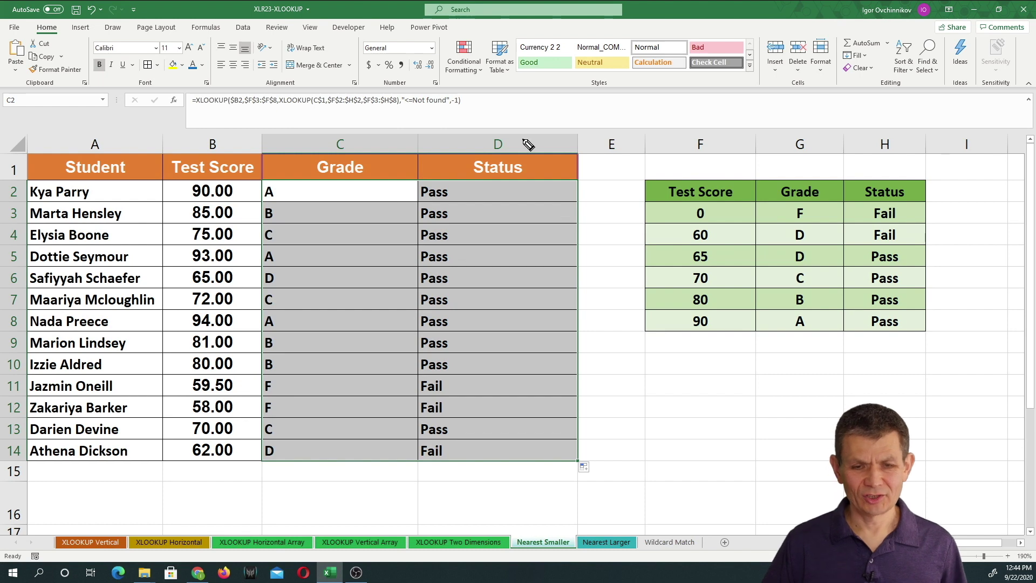
Circle score 90.00 in B2, 90 in the lookup table, and both Grade headers, and clear the ink.
{"action": "mouse_move", "coordinate": [233, 186]}
{"action": "left_mouse_down"}
{"action": "mouse_move", "coordinate": [216, 178]}
{"action": "mouse_move", "coordinate": [185, 195]}
{"action": "mouse_move", "coordinate": [241, 189]}
{"action": "left_mouse_up"}
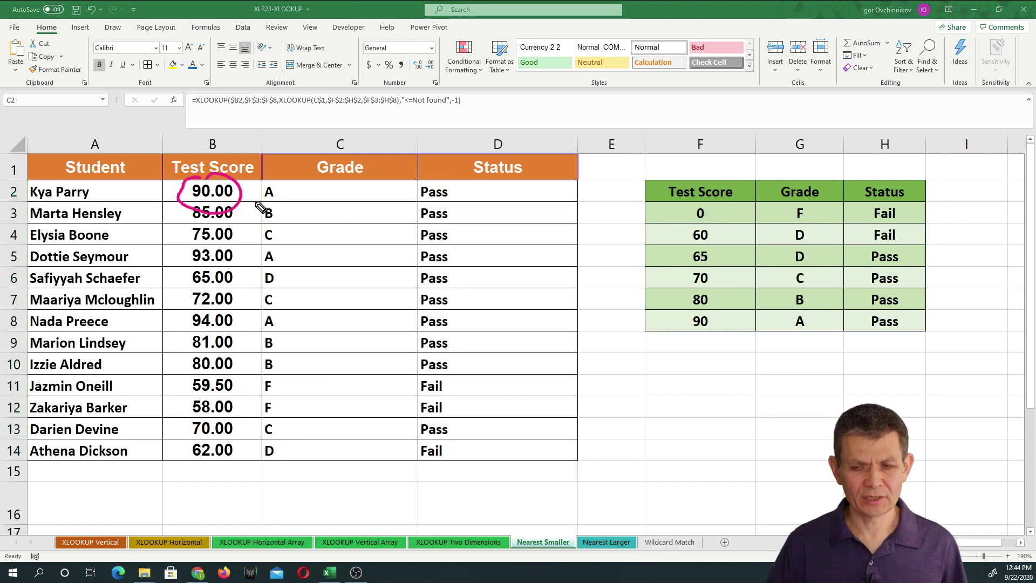
{"action": "left_click_drag", "start_coordinate": [702, 304], "coordinate": [721, 320]}
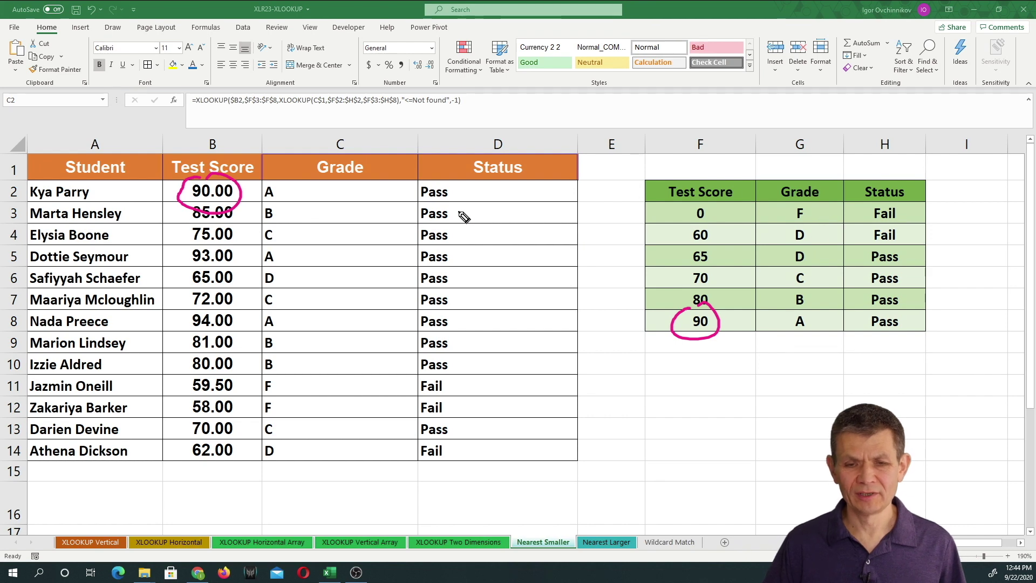
{"action": "mouse_move", "coordinate": [367, 159]}
{"action": "left_mouse_down"}
{"action": "mouse_move", "coordinate": [345, 150]}
{"action": "mouse_move", "coordinate": [356, 193]}
{"action": "mouse_move", "coordinate": [373, 165]}
{"action": "left_mouse_up"}
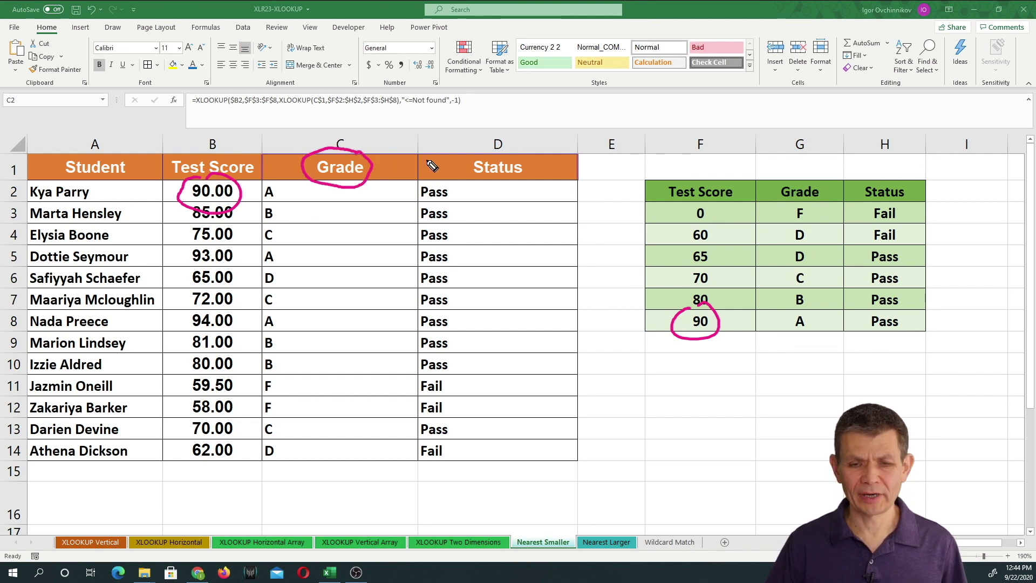
{"action": "mouse_move", "coordinate": [804, 189]}
{"action": "left_mouse_down"}
{"action": "mouse_move", "coordinate": [812, 181]}
{"action": "mouse_move", "coordinate": [820, 213]}
{"action": "mouse_move", "coordinate": [789, 188]}
{"action": "left_mouse_up"}
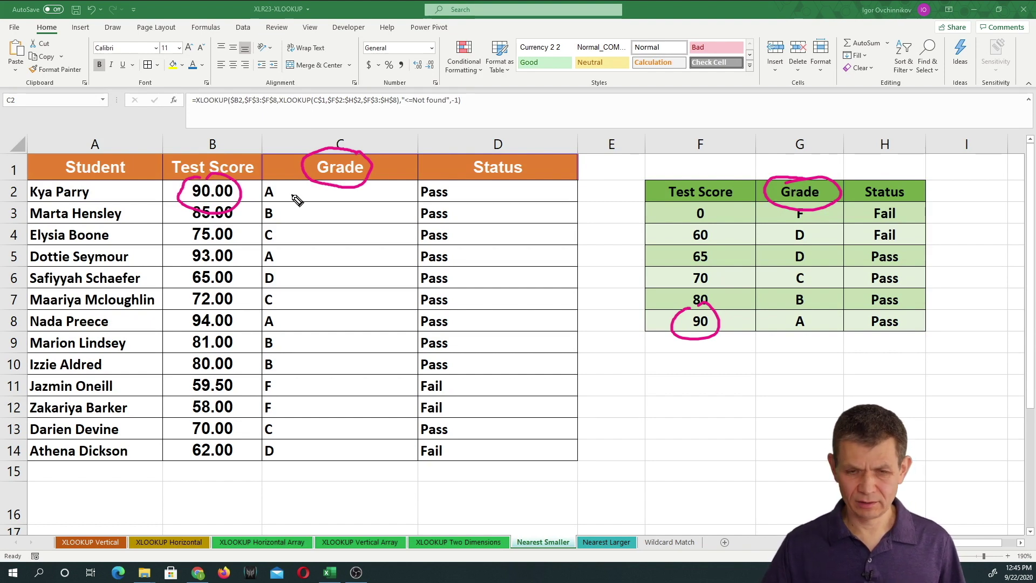
{"action": "key", "text": "e"}
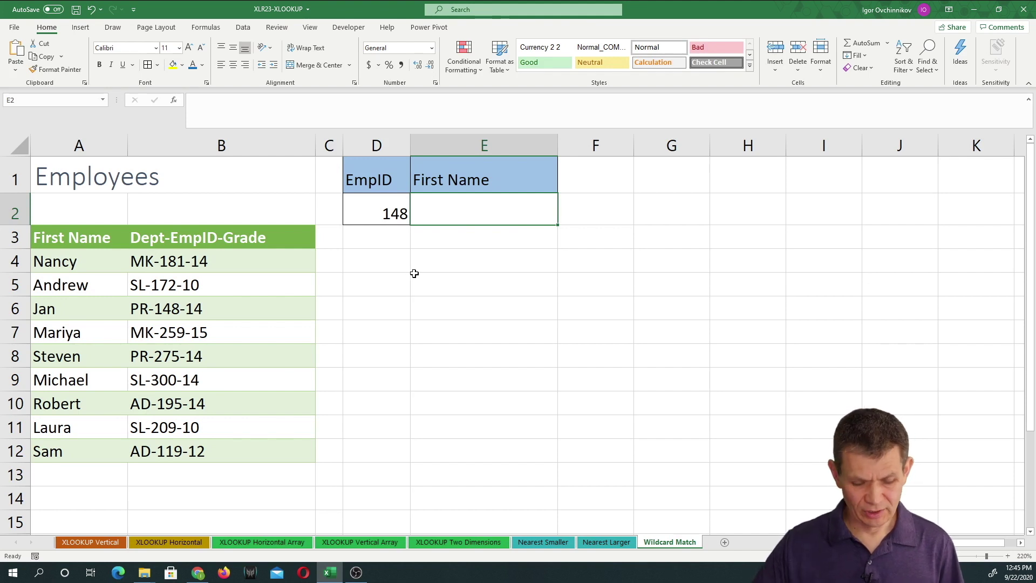
On the Wildcard Match sheet, circle 148 in D2, mark EmpID in the B3 header, circle 148 in PR-148-14, and clear the ink.
{"action": "key", "text": "ctrl+2"}
{"action": "mouse_move", "coordinate": [389, 197]}
{"action": "left_mouse_down"}
{"action": "mouse_move", "coordinate": [377, 223]}
{"action": "mouse_move", "coordinate": [382, 198]}
{"action": "left_mouse_up"}
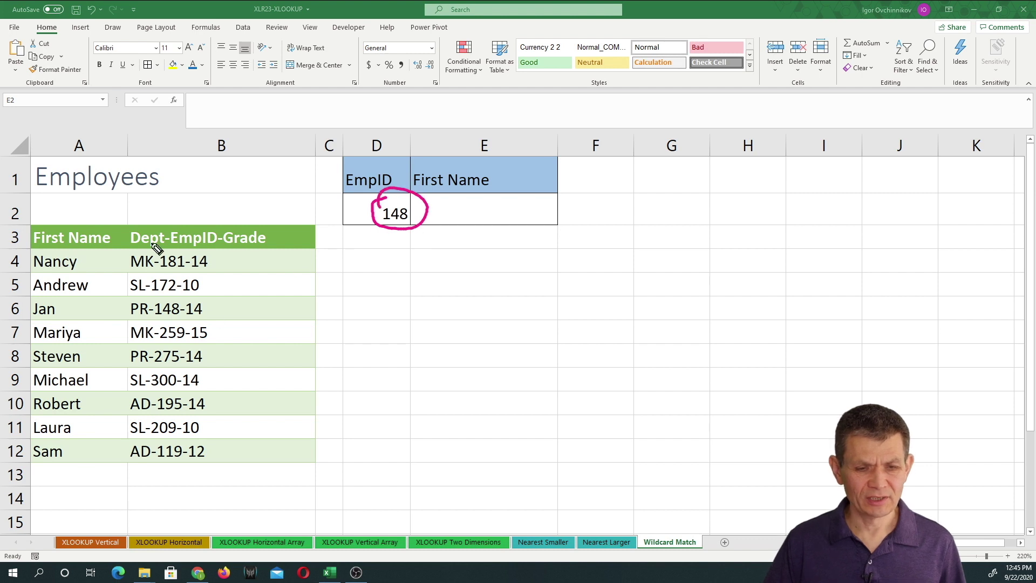
{"action": "mouse_move", "coordinate": [172, 204]}
{"action": "left_mouse_down"}
{"action": "mouse_move", "coordinate": [186, 230]}
{"action": "mouse_move", "coordinate": [192, 209]}
{"action": "left_mouse_up"}
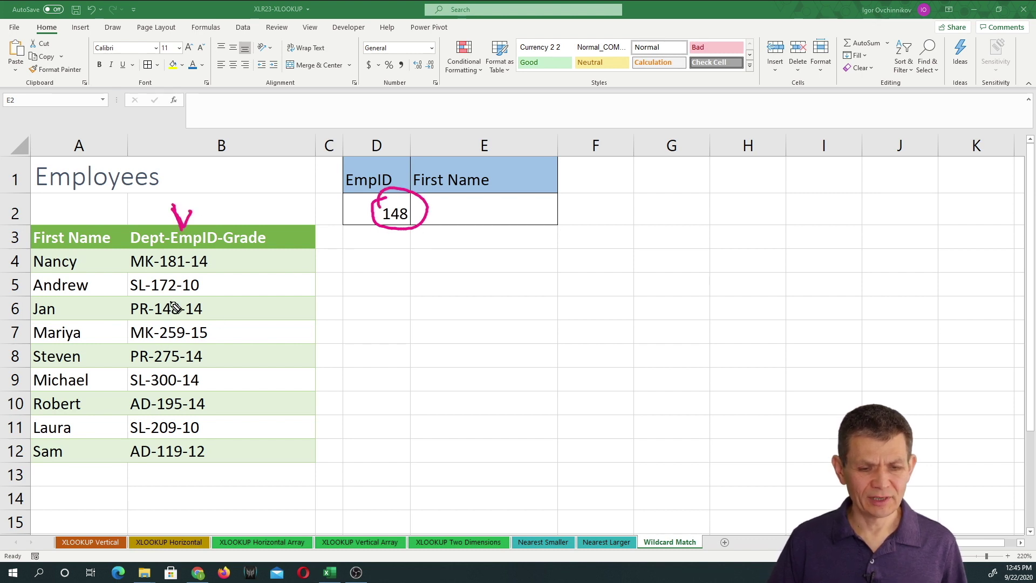
{"action": "mouse_move", "coordinate": [171, 298]}
{"action": "left_mouse_down"}
{"action": "mouse_move", "coordinate": [158, 326]}
{"action": "mouse_move", "coordinate": [181, 300]}
{"action": "left_mouse_up"}
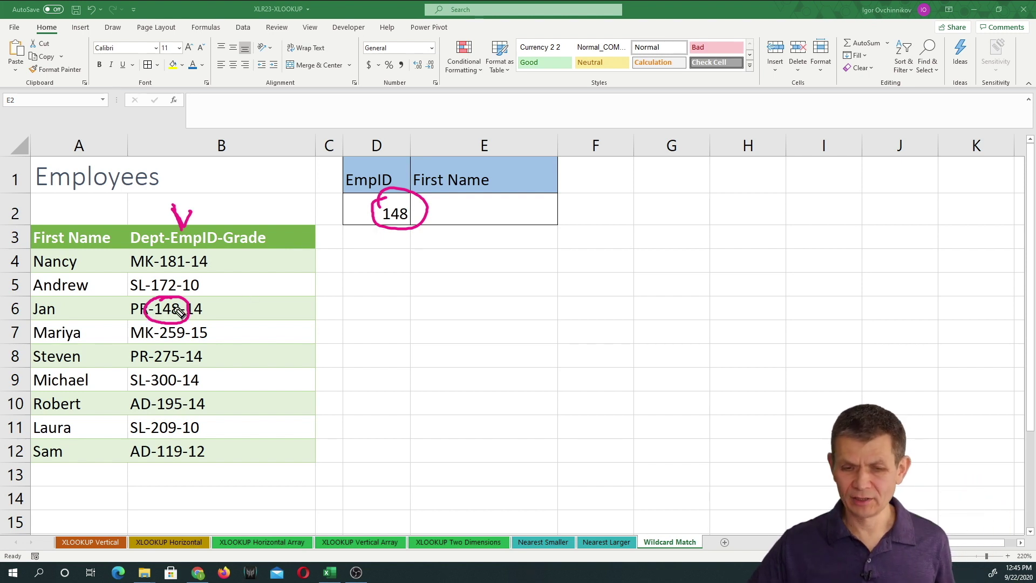
{"action": "key", "text": "Escape"}
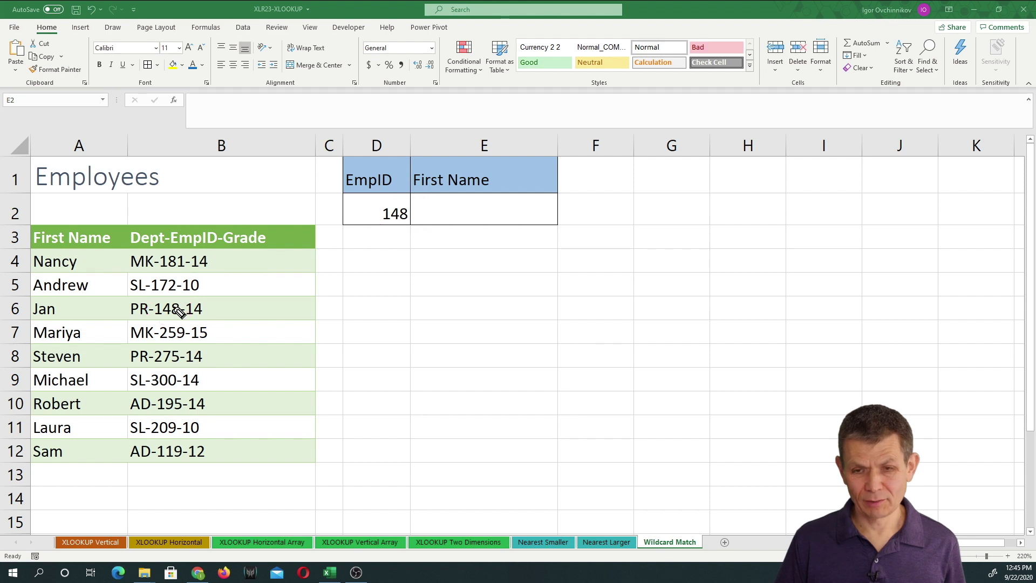
Start an XLOOKUP formula in E2 with the wildcard lookup value "*"&D2&"*".
{"action": "left_click", "coordinate": [528, 208]}
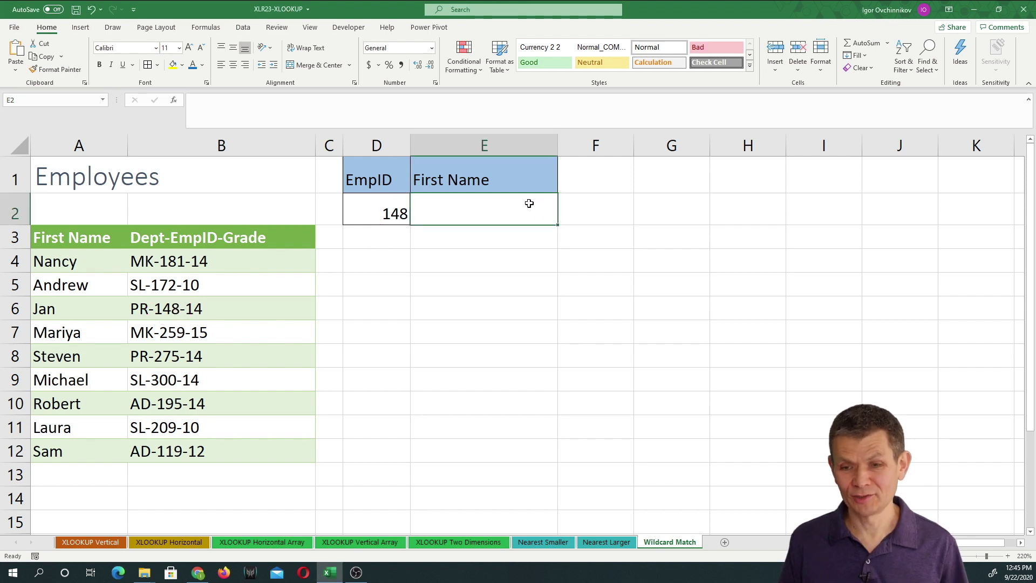
{"action": "type", "text": "="}
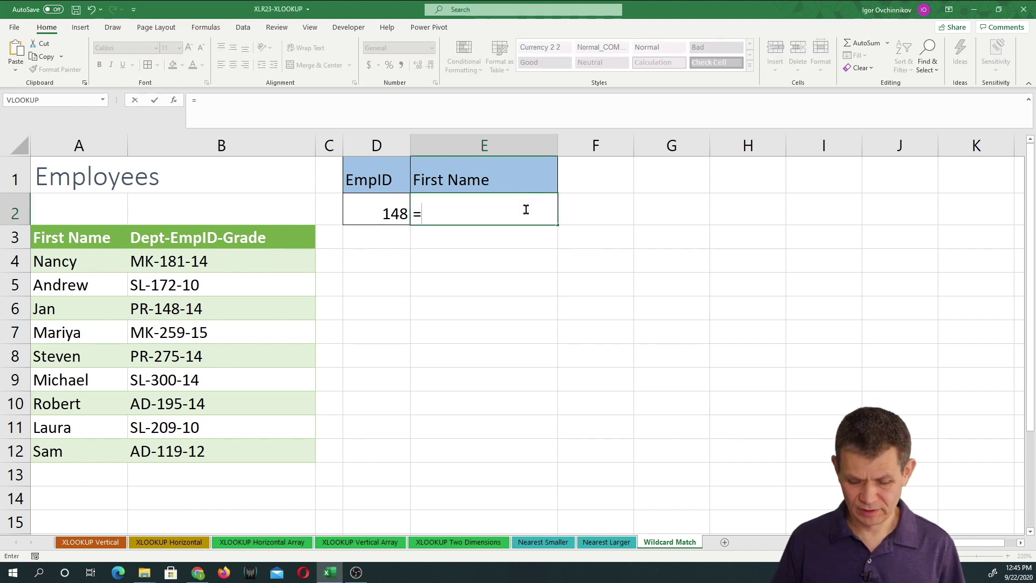
{"action": "type", "text": "xlo"}
{"action": "key", "text": "Tab"}
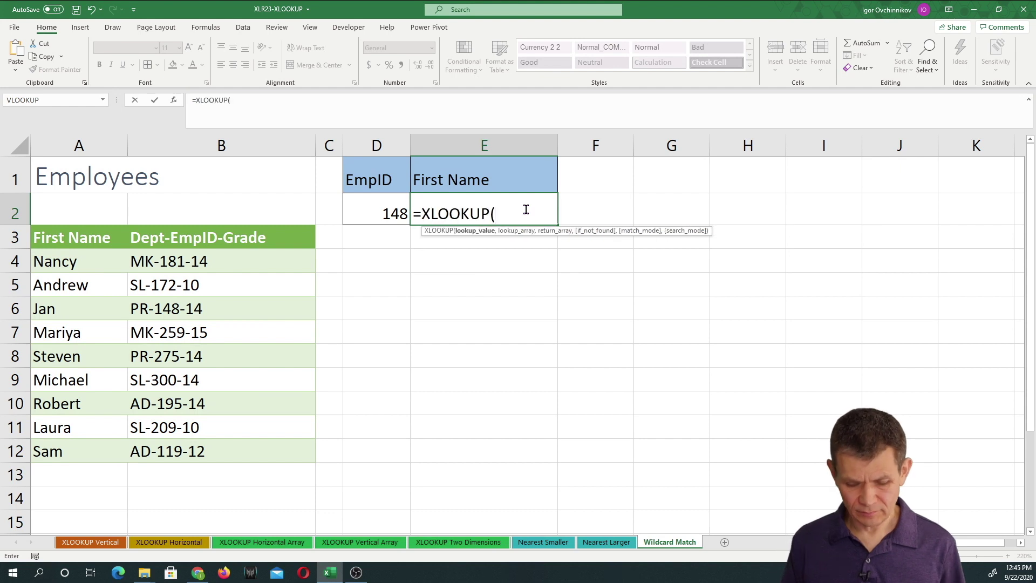
{"action": "type", "text": "\""}
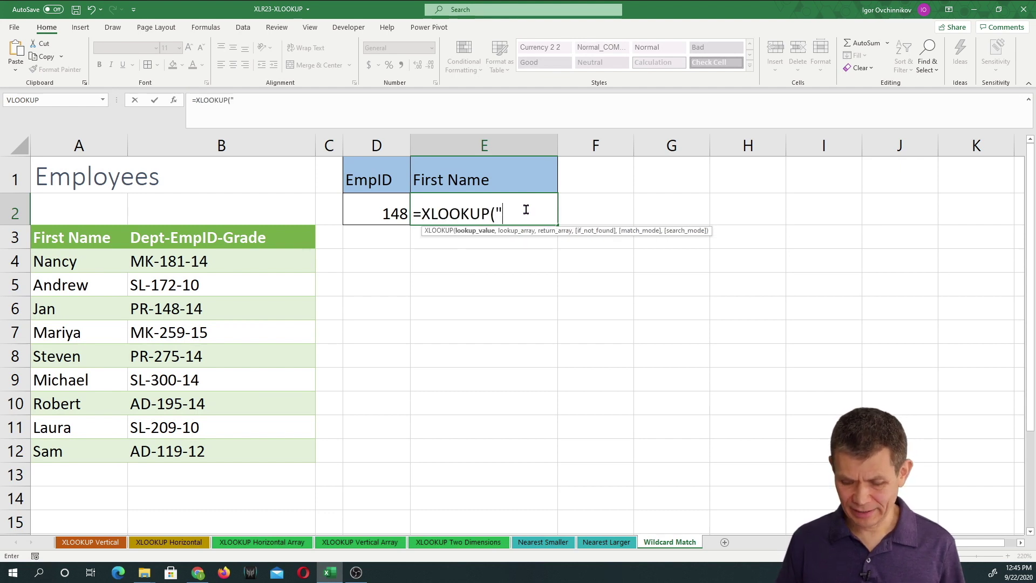
{"action": "type", "text": "*\""}
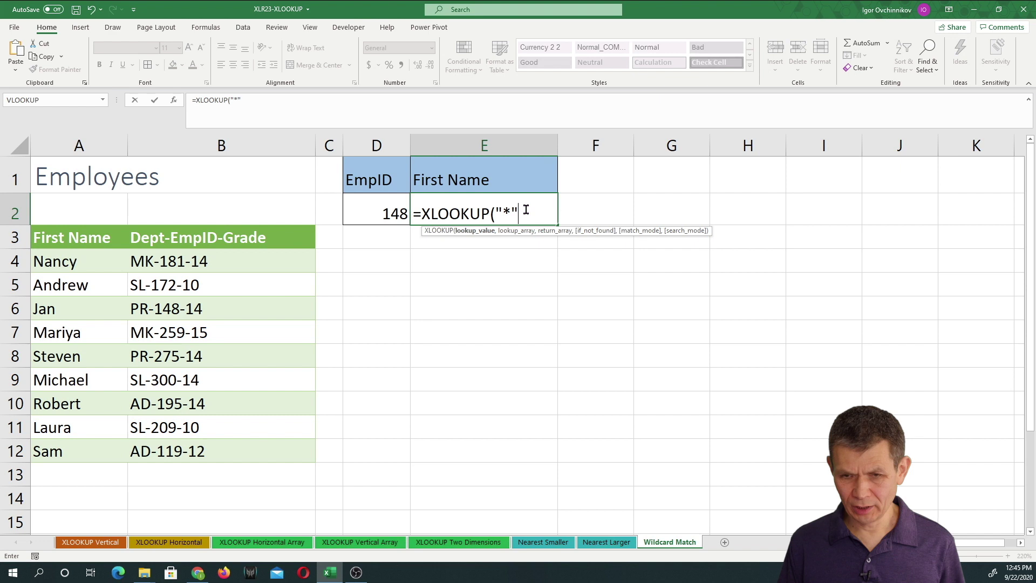
{"action": "type", "text": "&"}
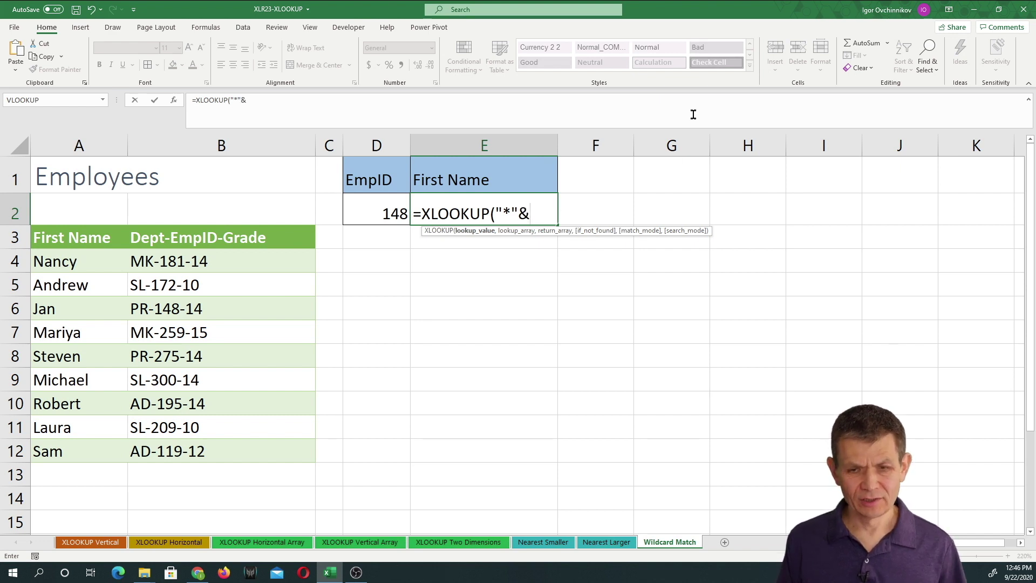
{"action": "left_click", "coordinate": [370, 213]}
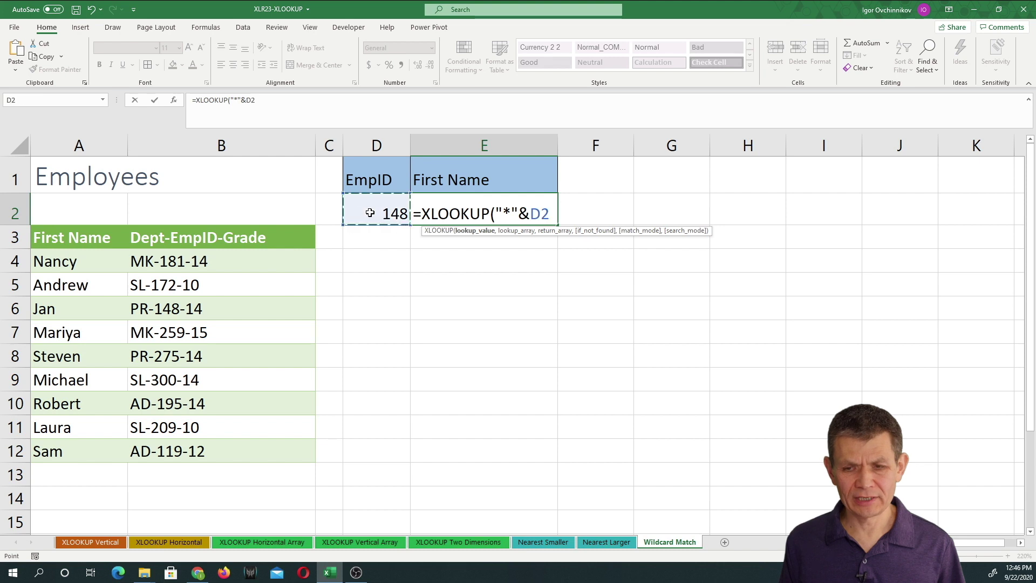
{"action": "type", "text": "&"}
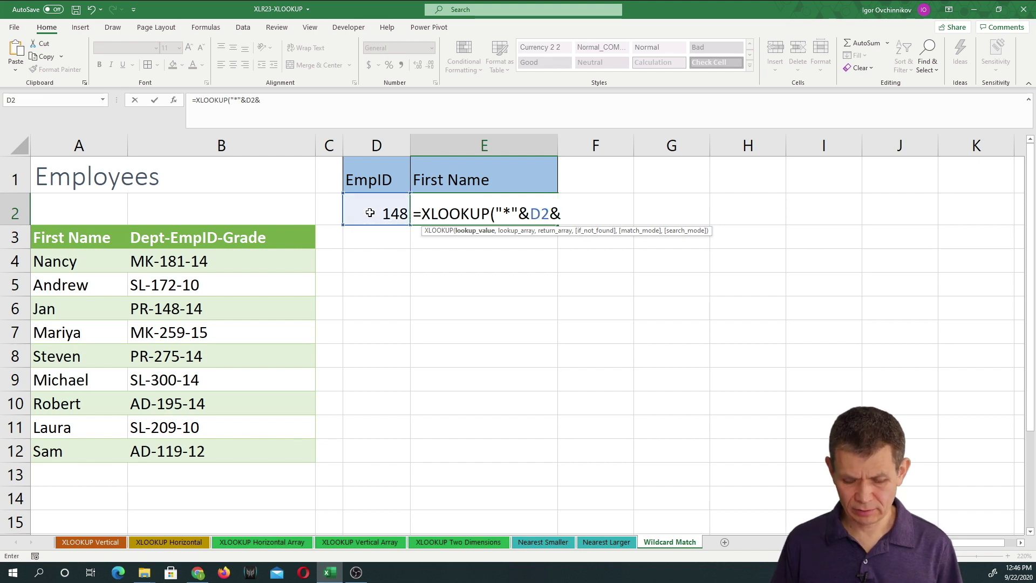
{"action": "type", "text": "\"*\","}
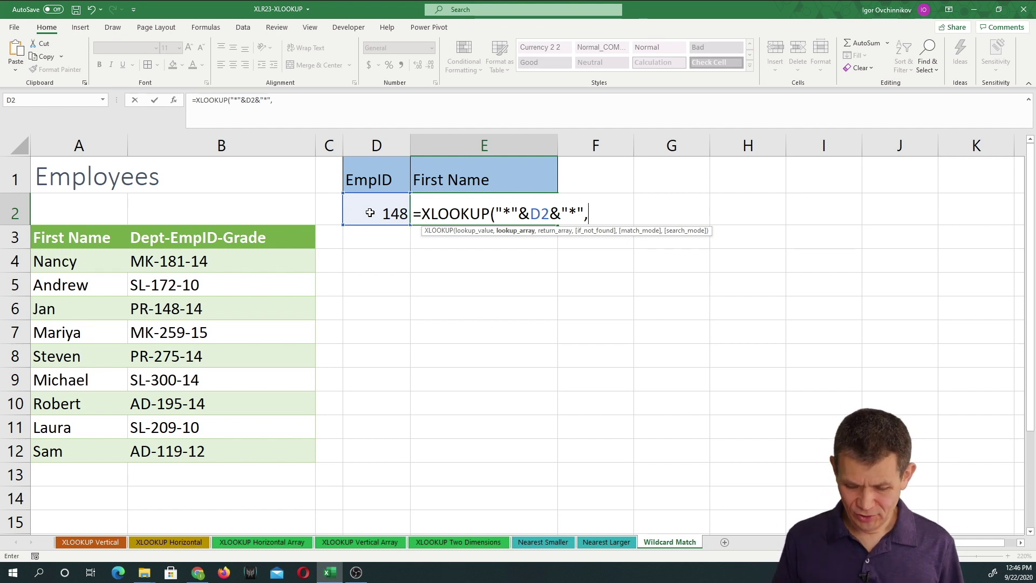
Add lookup array B4:B12 and return array A4:A12 to the E2 formula.
{"action": "left_click_drag", "start_coordinate": [193, 262], "coordinate": [203, 451]}
{"action": "type", "text": ","}
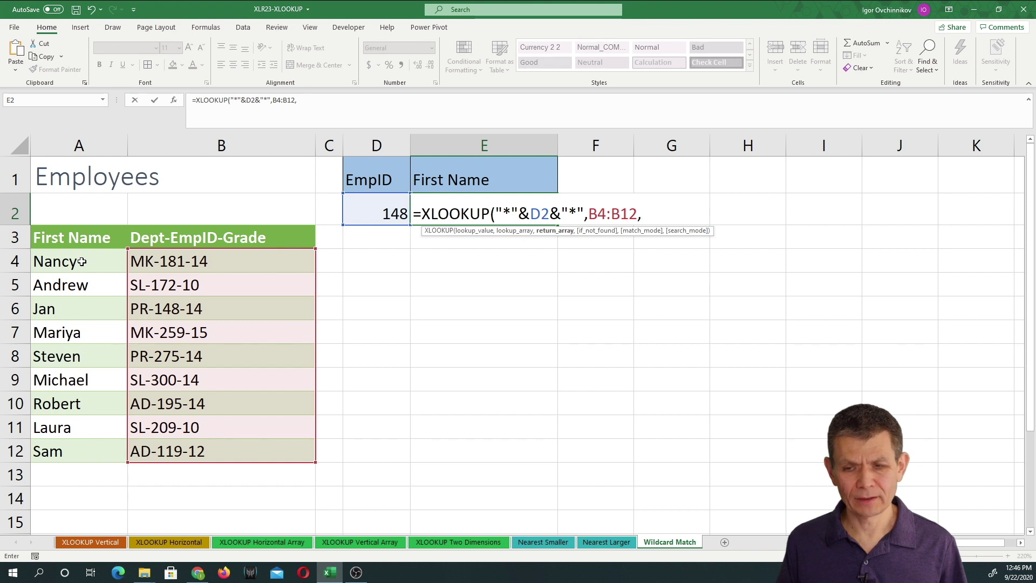
{"action": "left_click_drag", "start_coordinate": [82, 262], "coordinate": [93, 456]}
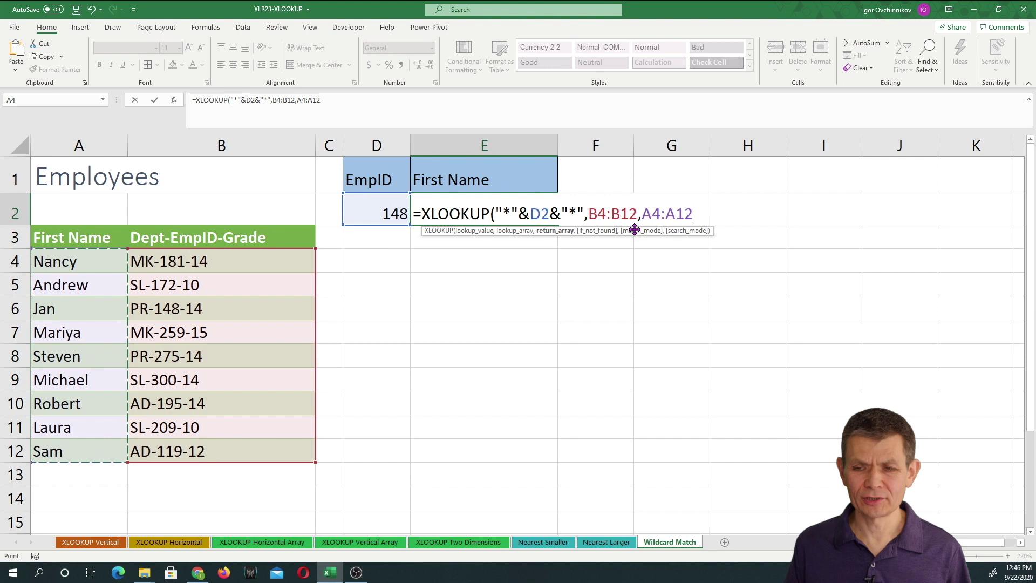
{"action": "type", "text": ","}
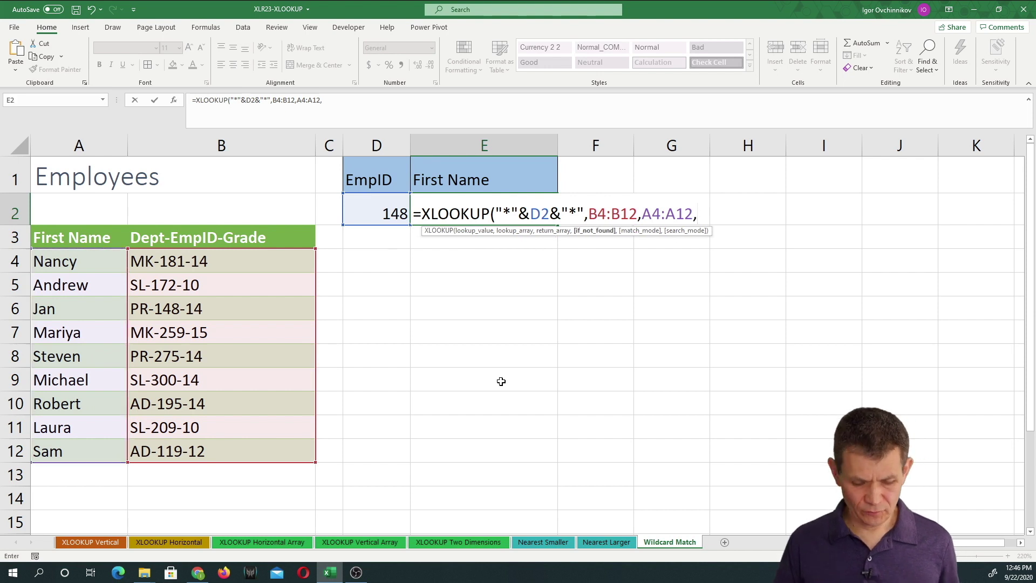
Complete the E2 XLOOKUP formula with the not-found text "<=Not found" and match mode 2, wildcard character match, keeping E2 selected.
{"action": "type", "text": "\"<=Not found\""}
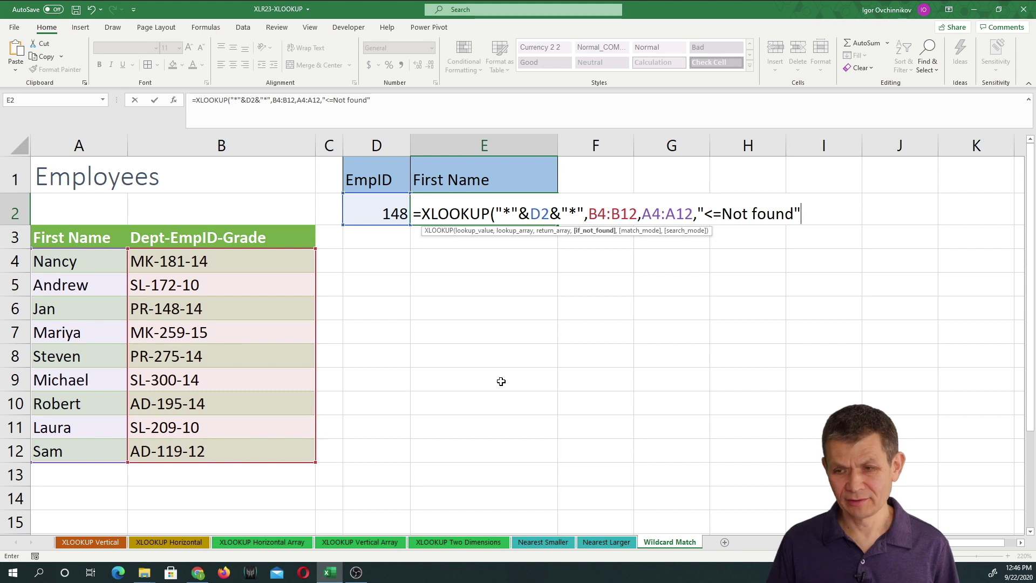
{"action": "type", "text": ","}
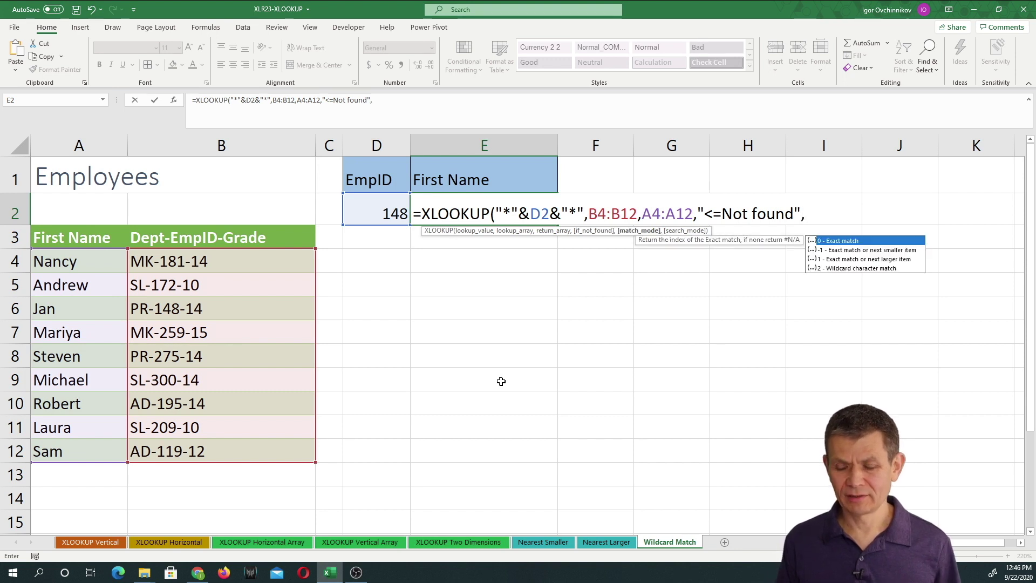
{"action": "key", "text": "Down"}
{"action": "key", "text": "Down"}
{"action": "key", "text": "Down"}
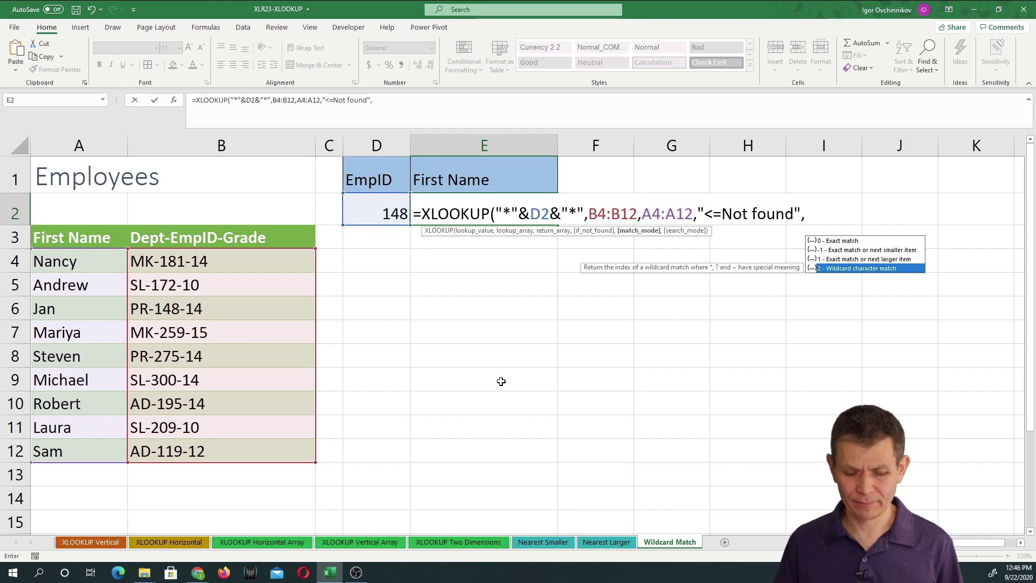
{"action": "key", "text": "Tab"}
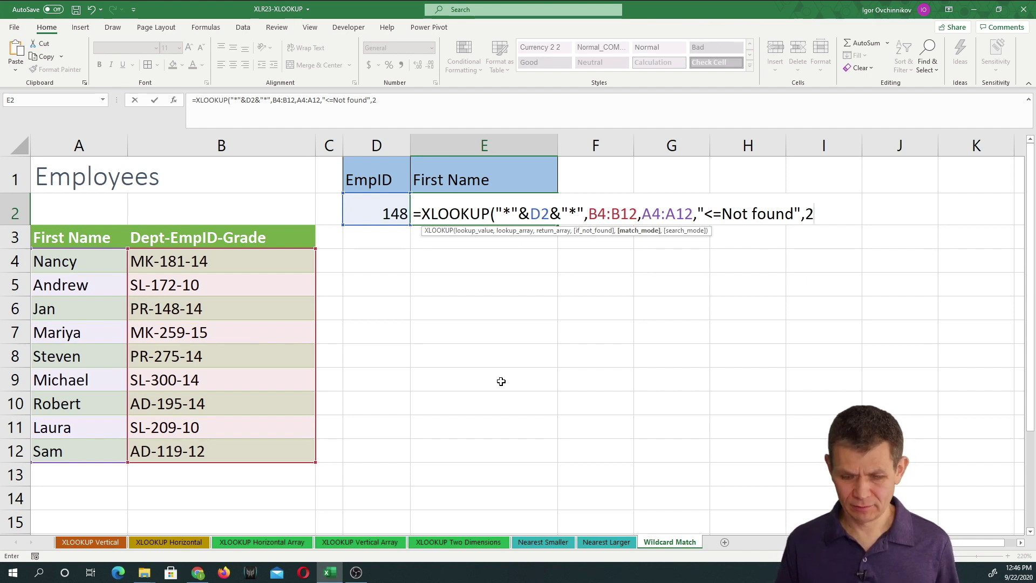
{"action": "type", "text": ")"}
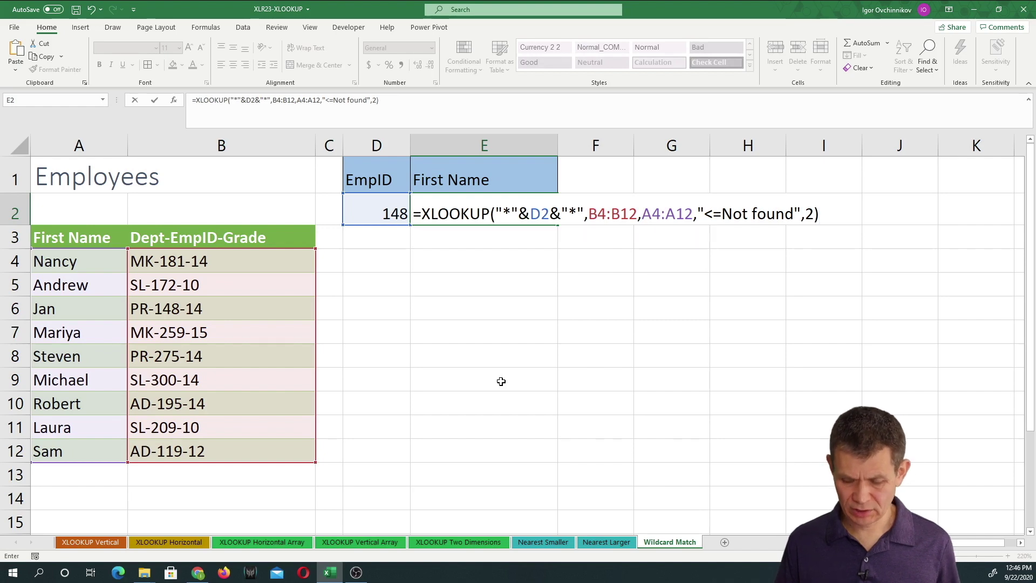
{"action": "key", "text": "ctrl+Return"}
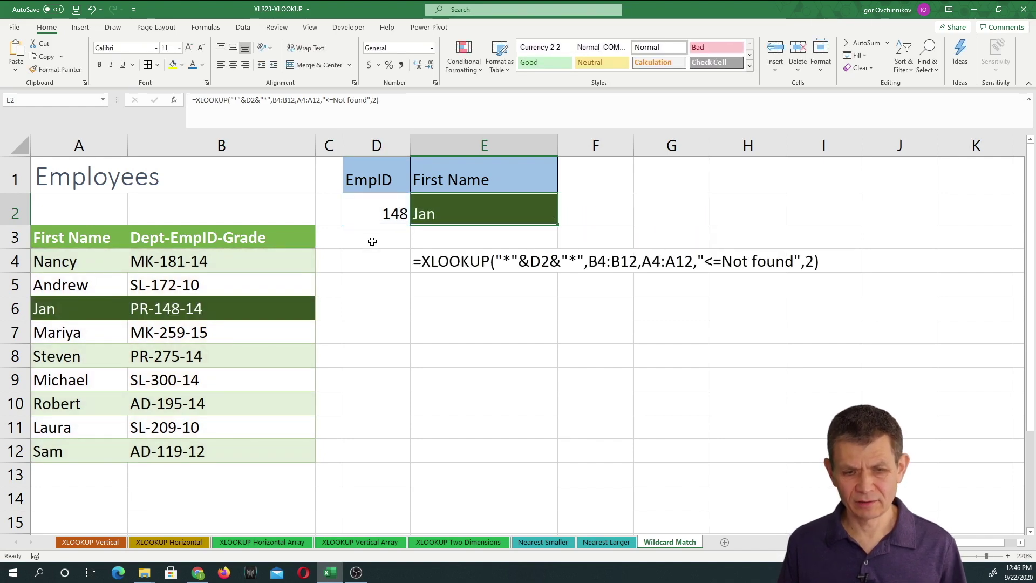
Set the EmpID lookup value in D2 to 300.
{"action": "left_click", "coordinate": [376, 213]}
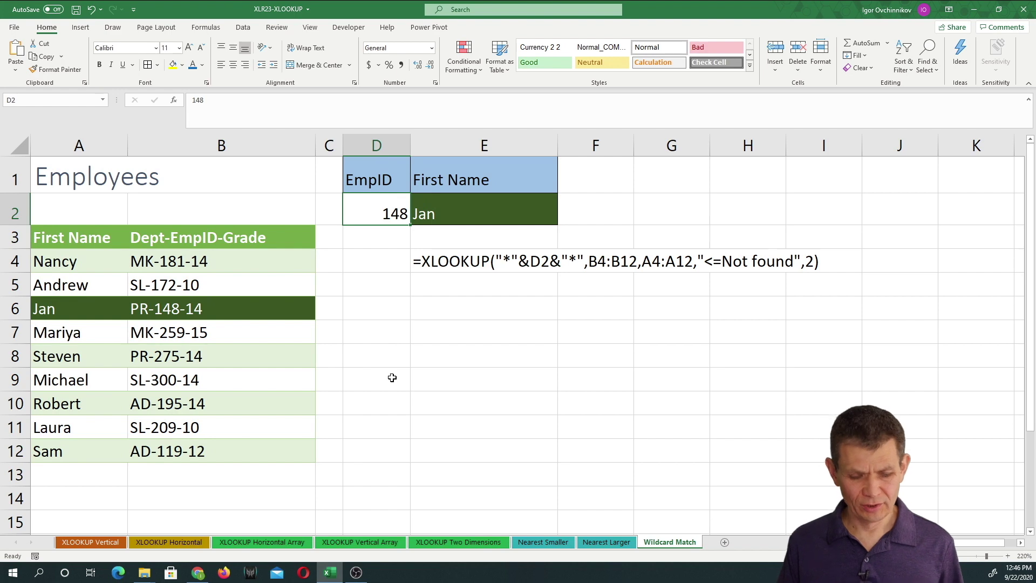
{"action": "type", "text": "300"}
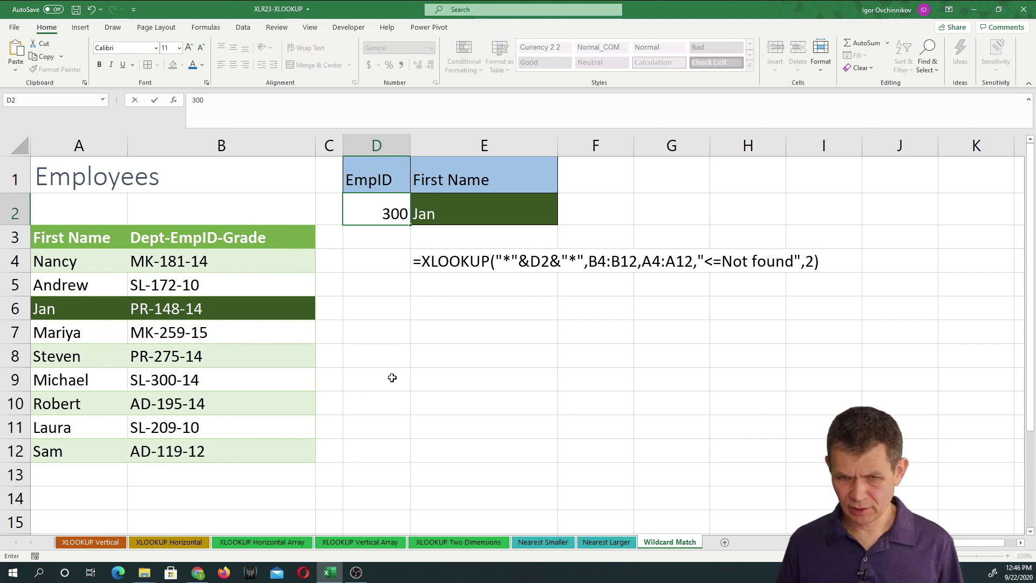
{"action": "key", "text": "Return"}
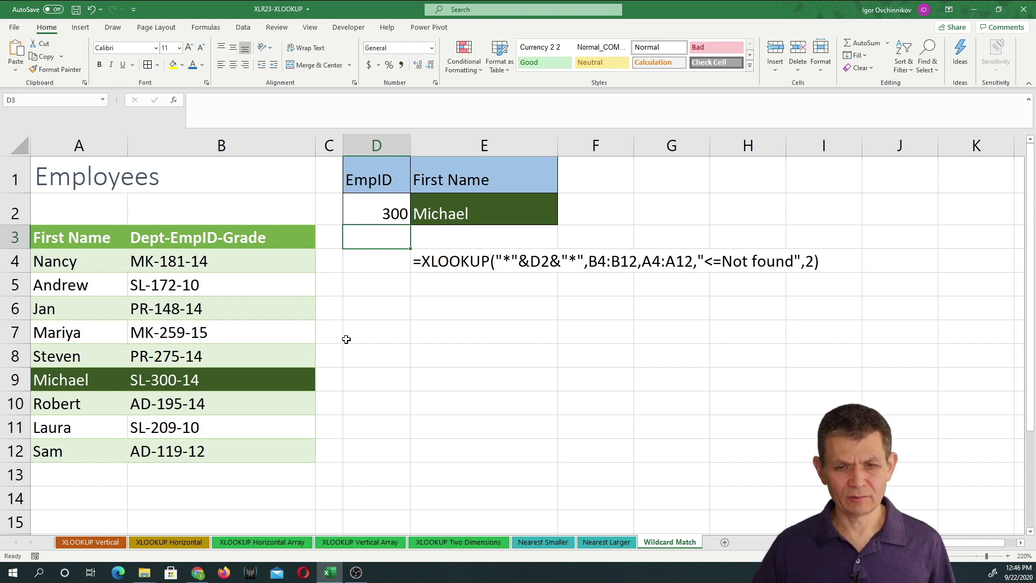
Circle 300 in D2, draw a down arrow over column B, circle 300 in SL-300-14, and link the circled first name in A9 to E2.
{"action": "mouse_move", "coordinate": [391, 186]}
{"action": "left_mouse_down"}
{"action": "mouse_move", "coordinate": [402, 231]}
{"action": "mouse_move", "coordinate": [406, 183]}
{"action": "left_mouse_up"}
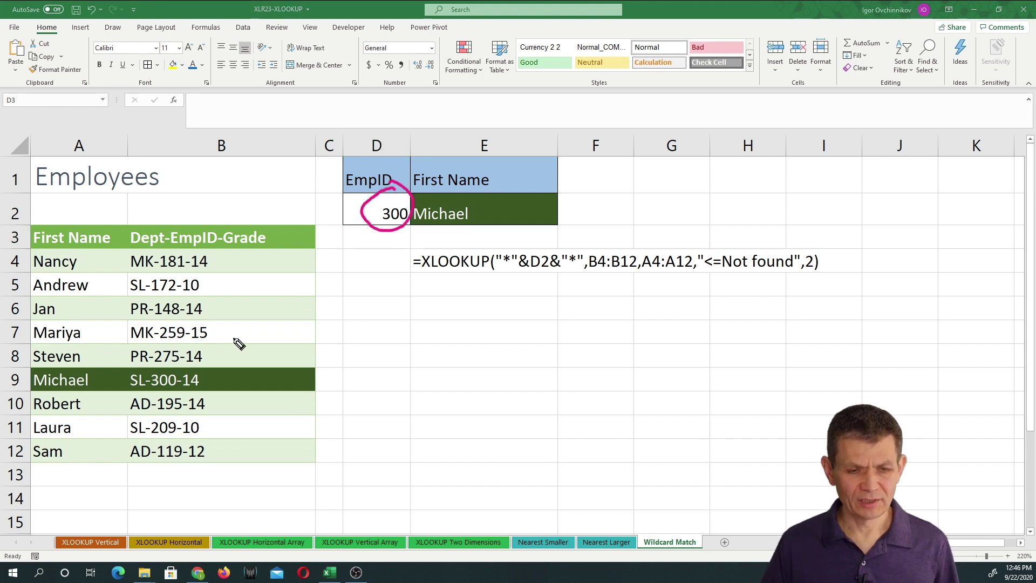
{"action": "left_click_drag", "start_coordinate": [161, 251], "coordinate": [161, 296]}
{"action": "left_click_drag", "start_coordinate": [148, 271], "coordinate": [173, 270]}
{"action": "mouse_move", "coordinate": [182, 376]}
{"action": "left_mouse_down"}
{"action": "mouse_move", "coordinate": [160, 364]}
{"action": "mouse_move", "coordinate": [181, 391]}
{"action": "mouse_move", "coordinate": [183, 364]}
{"action": "left_mouse_up"}
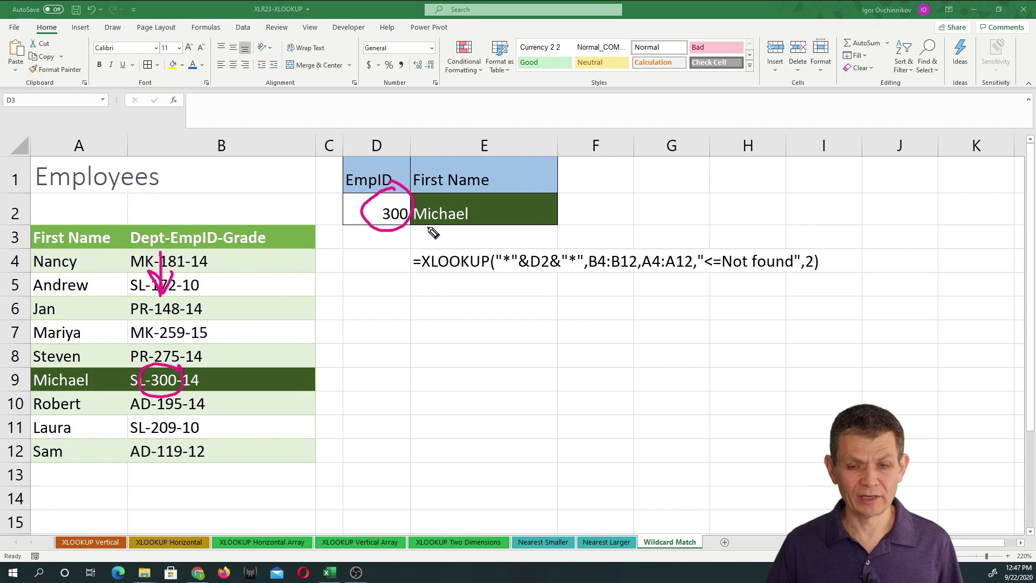
{"action": "mouse_move", "coordinate": [108, 363]}
{"action": "left_mouse_down"}
{"action": "mouse_move", "coordinate": [39, 397]}
{"action": "mouse_move", "coordinate": [415, 226]}
{"action": "mouse_move", "coordinate": [413, 240]}
{"action": "left_mouse_up"}
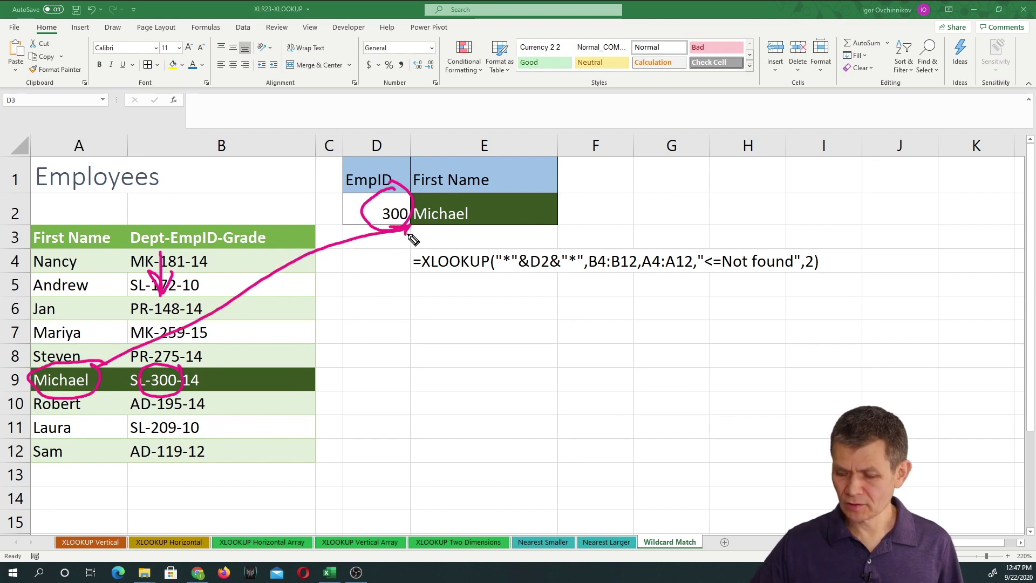